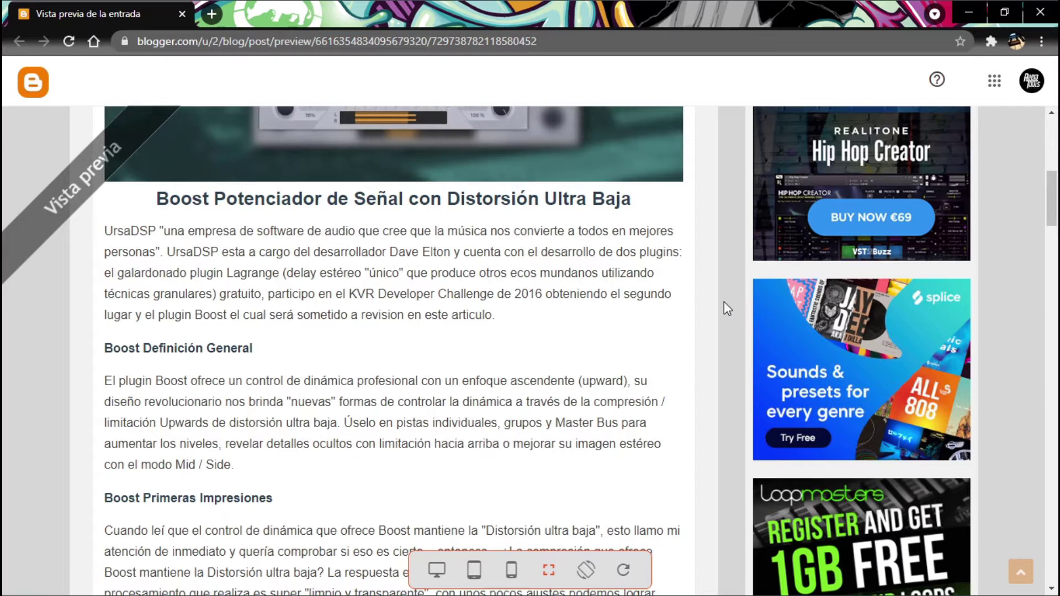
Read the blog preview's introduction, general definition and first impressions of the Boost plugin.
{"action": "scroll", "coordinate": [724, 302], "scroll_direction": "up", "scroll_amount": 5}
{"action": "scroll", "coordinate": [724, 302], "scroll_direction": "down", "scroll_amount": 3}
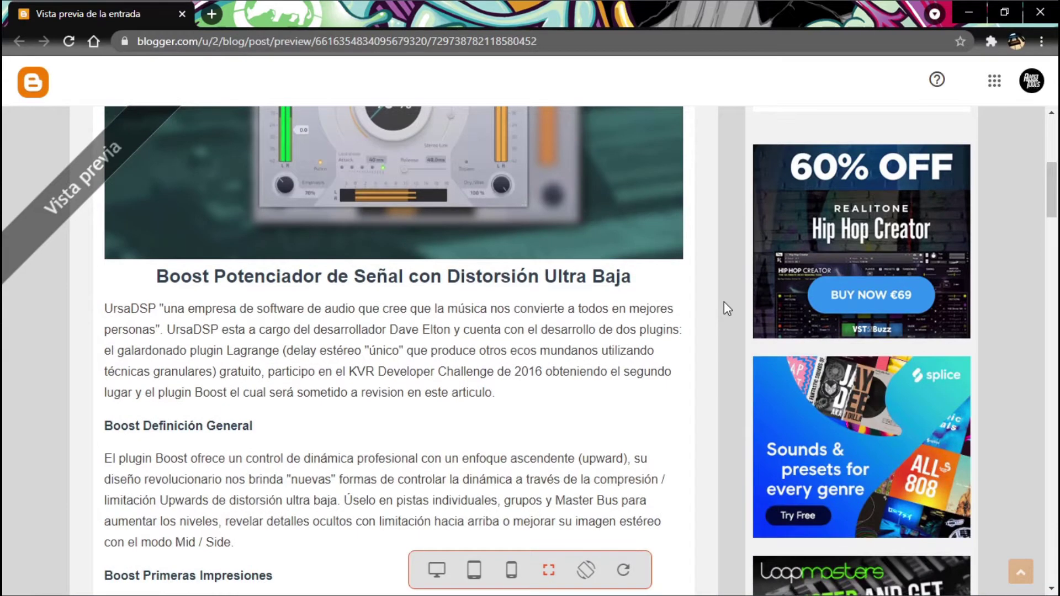
{"action": "scroll", "coordinate": [724, 301], "scroll_direction": "down", "scroll_amount": 2}
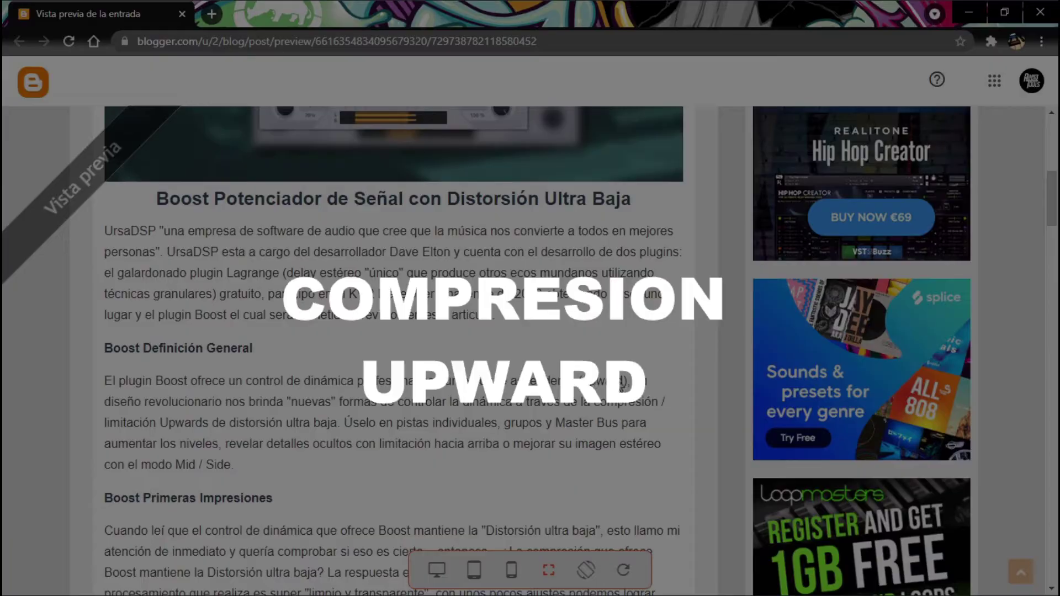
{"action": "scroll", "coordinate": [680, 405], "scroll_direction": "down", "scroll_amount": 4}
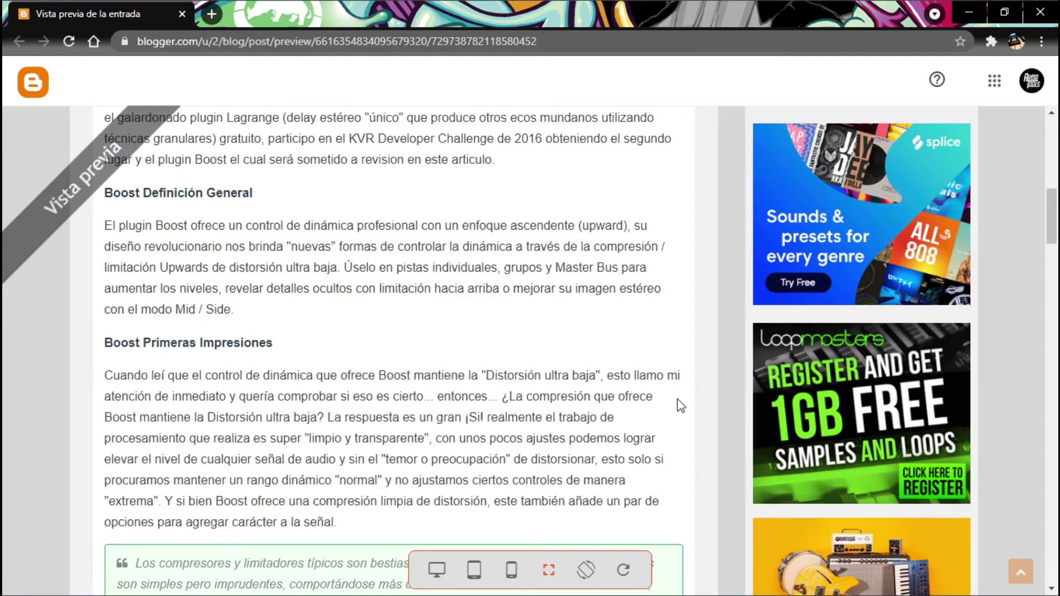
{"action": "scroll", "coordinate": [681, 406], "scroll_direction": "up", "scroll_amount": 7}
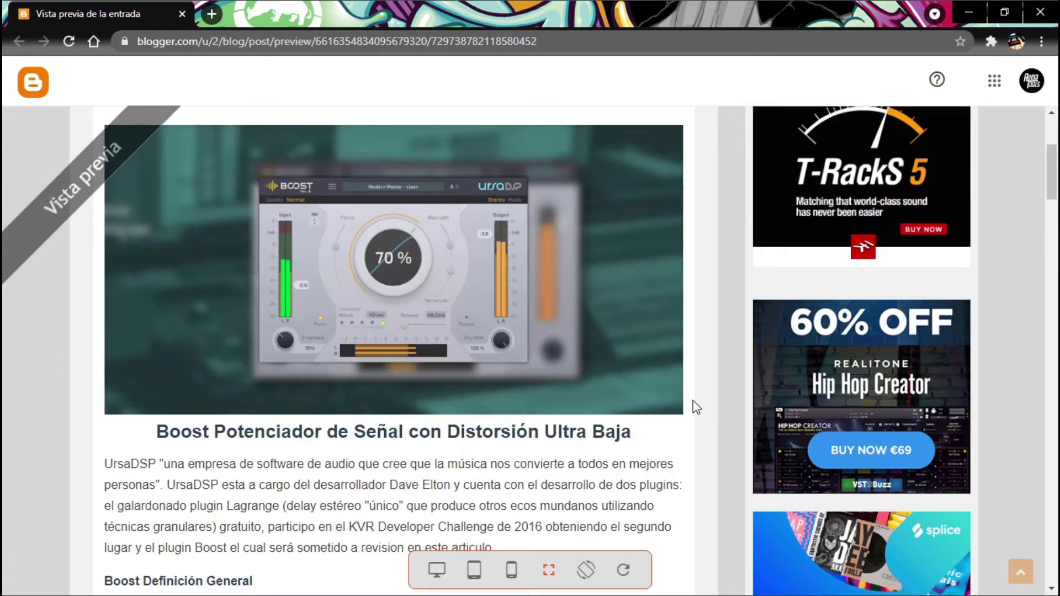
{"action": "scroll", "coordinate": [696, 407], "scroll_direction": "up", "scroll_amount": 3}
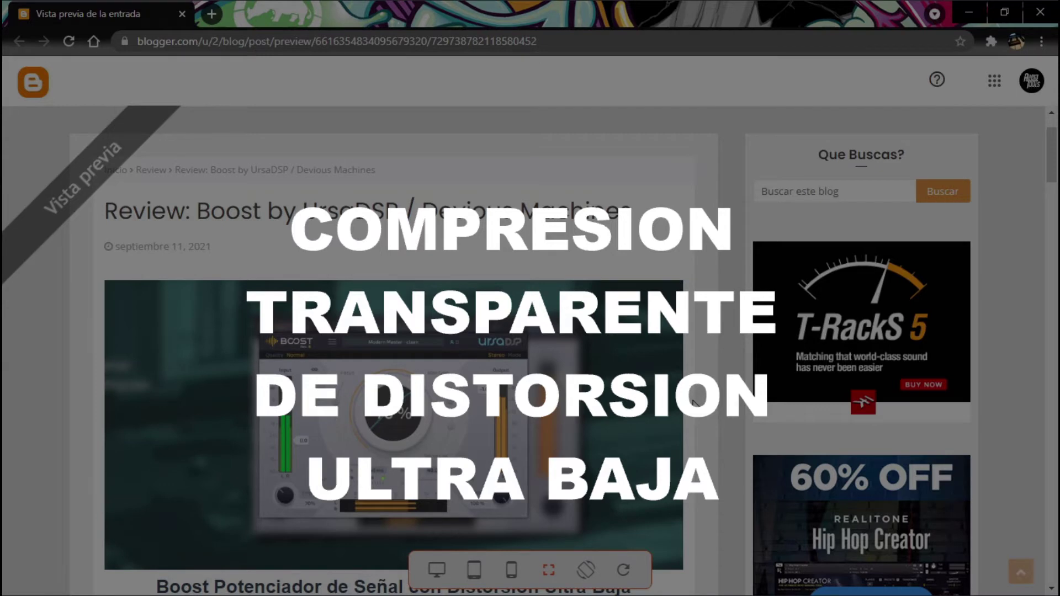
{"action": "scroll", "coordinate": [694, 402], "scroll_direction": "down", "scroll_amount": 4}
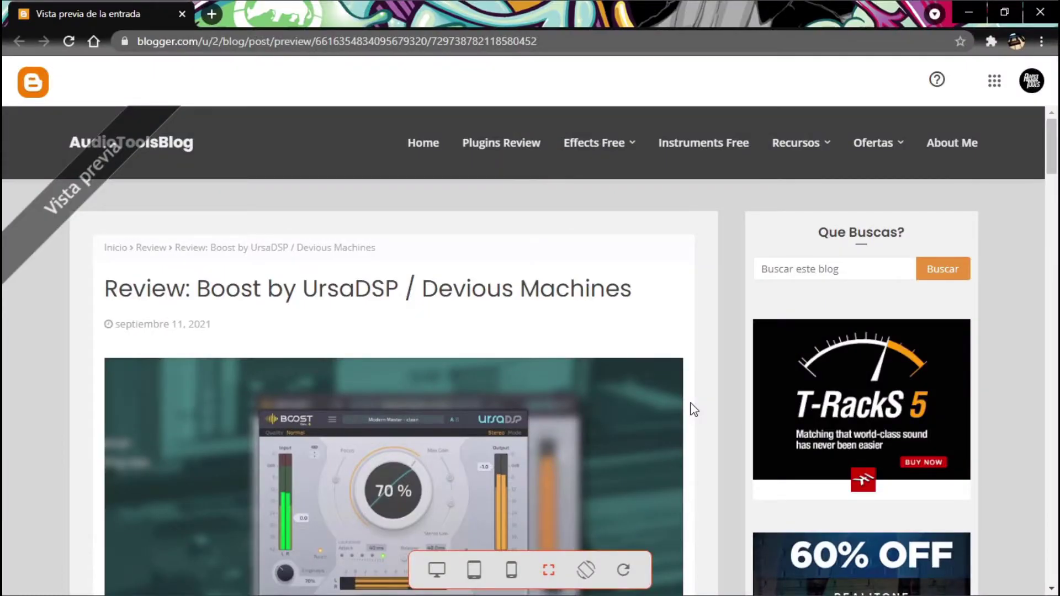
{"action": "scroll", "coordinate": [692, 407], "scroll_direction": "down", "scroll_amount": 4}
{"action": "scroll", "coordinate": [685, 407], "scroll_direction": "down", "scroll_amount": 3}
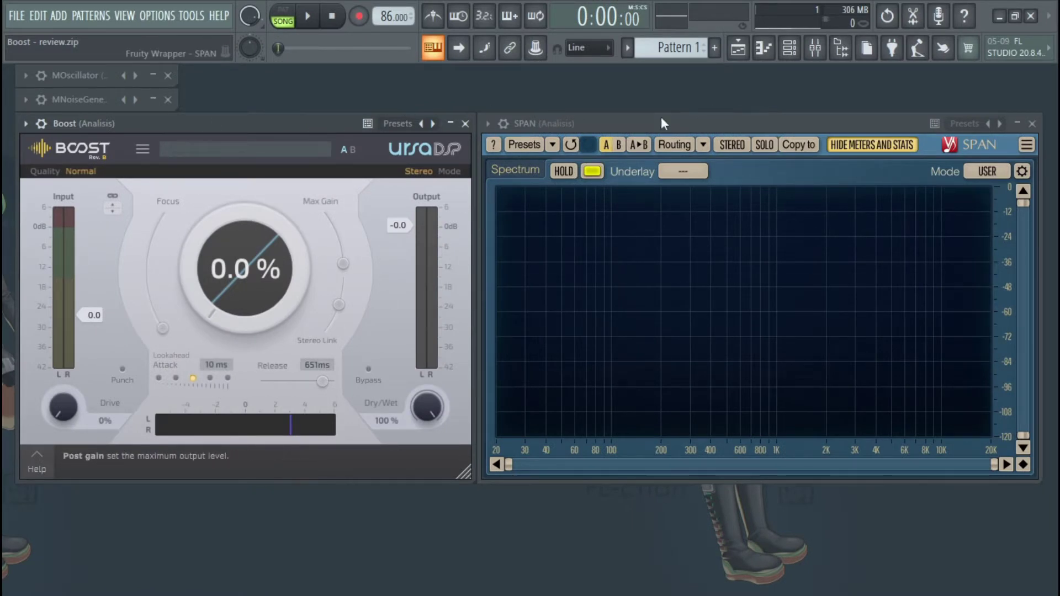
Switch to FL Studio, set MOscillator's sine tone to 1 kHz and collapse its window again.
{"action": "double_click", "coordinate": [74, 75]}
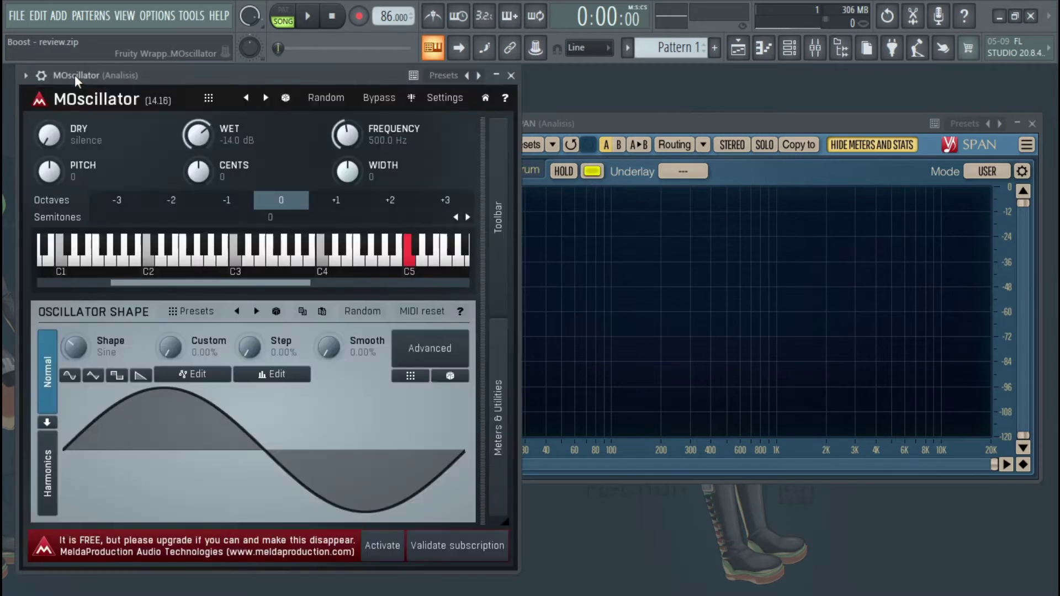
{"action": "double_click", "coordinate": [387, 139]}
{"action": "double_click", "coordinate": [377, 76]}
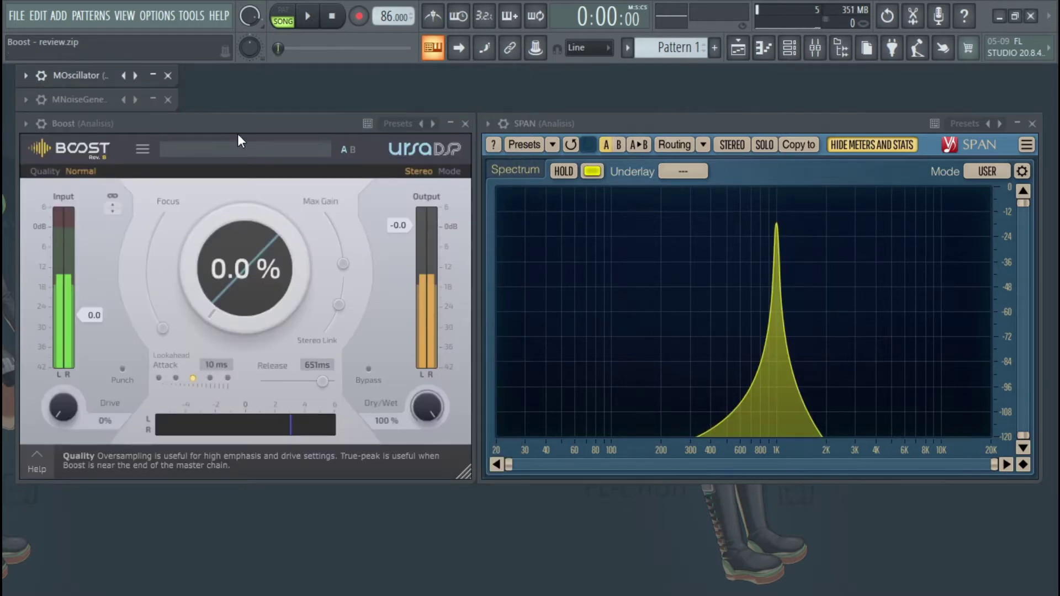
Compare the test tone with Boost bypassed and active, and raise the boost amount to 82%.
{"action": "left_click", "coordinate": [369, 369]}
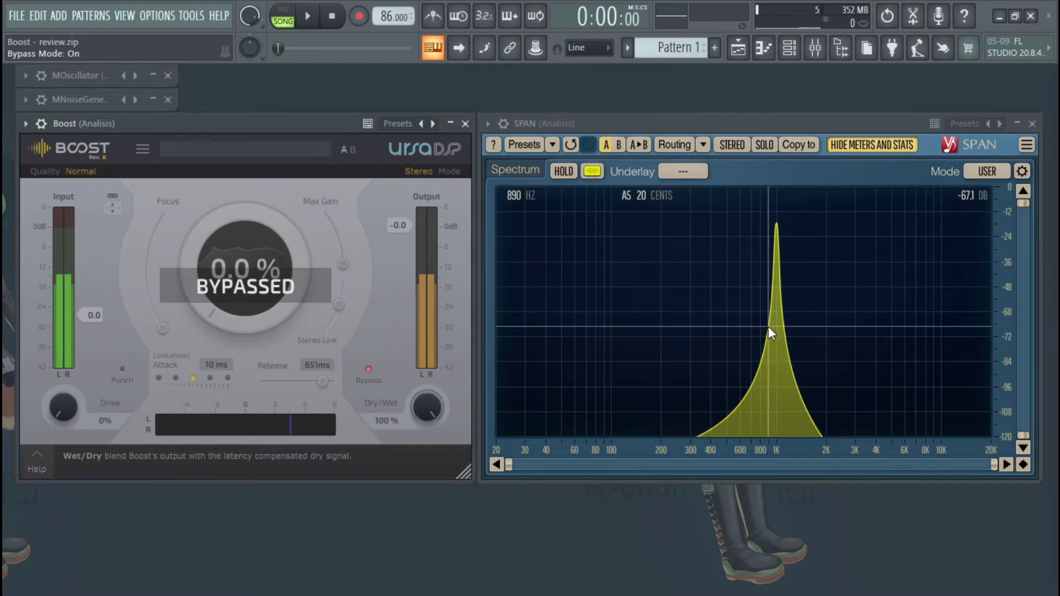
{"action": "left_click", "coordinate": [369, 369]}
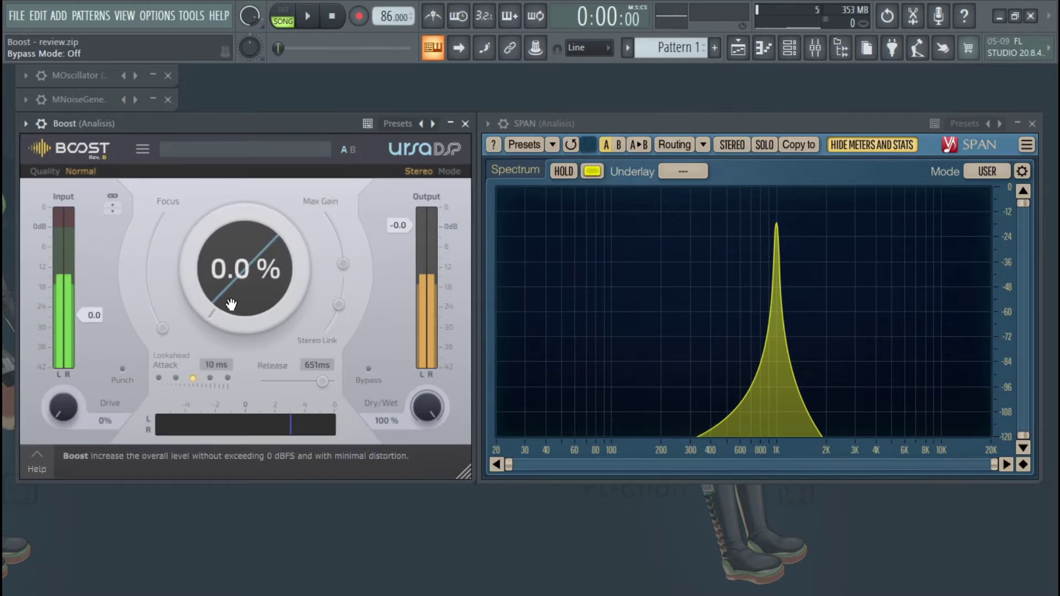
{"action": "left_click_drag", "start_coordinate": [231, 304], "coordinate": [231, 232]}
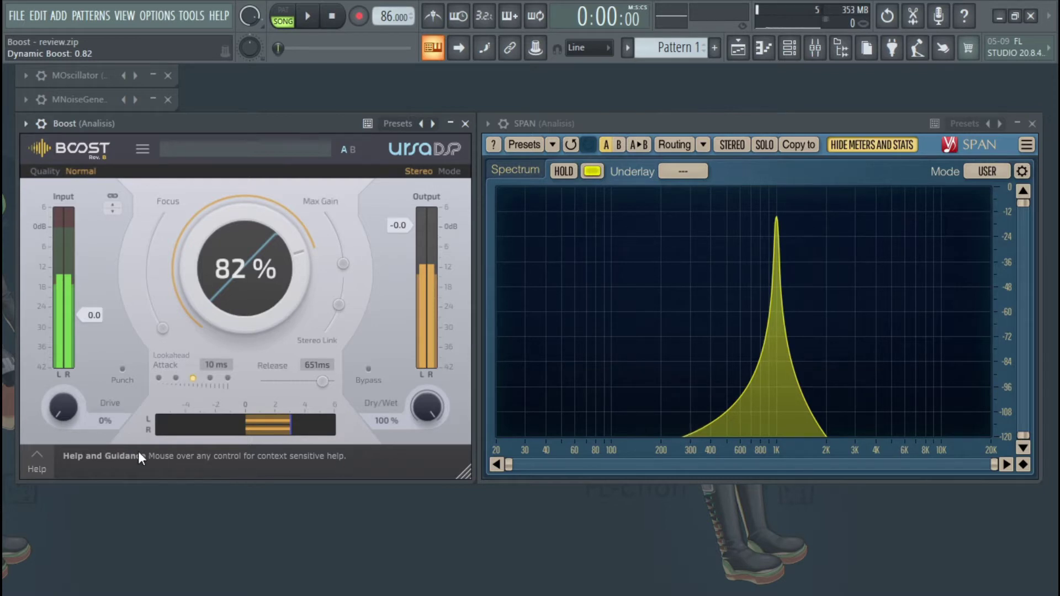
Hide Boost's contextual help bar and show it again.
{"action": "left_click", "coordinate": [142, 150]}
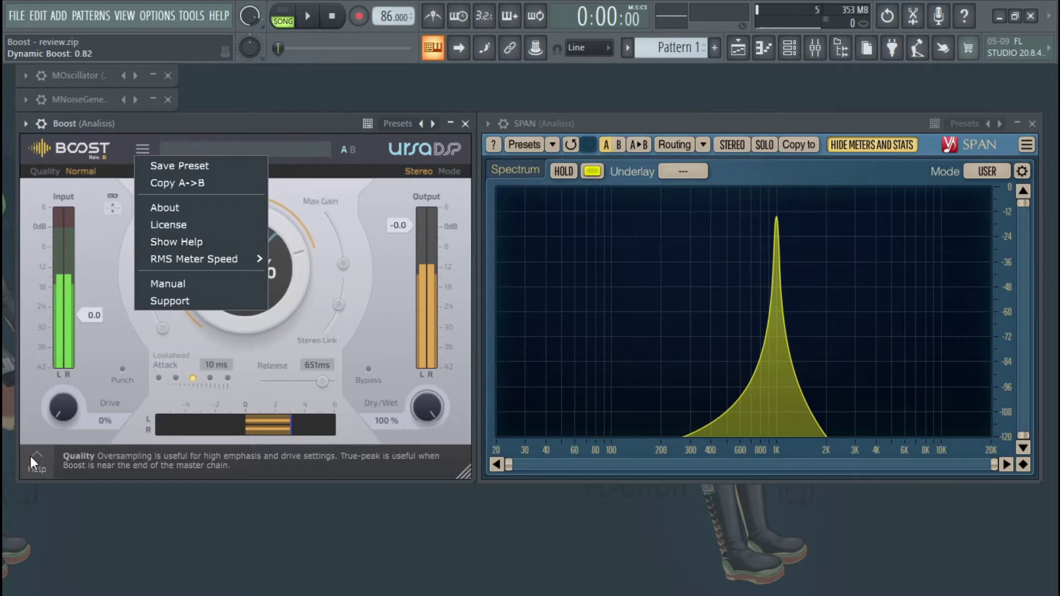
{"action": "left_click", "coordinate": [185, 242]}
{"action": "left_click", "coordinate": [141, 148]}
{"action": "left_click", "coordinate": [172, 243]}
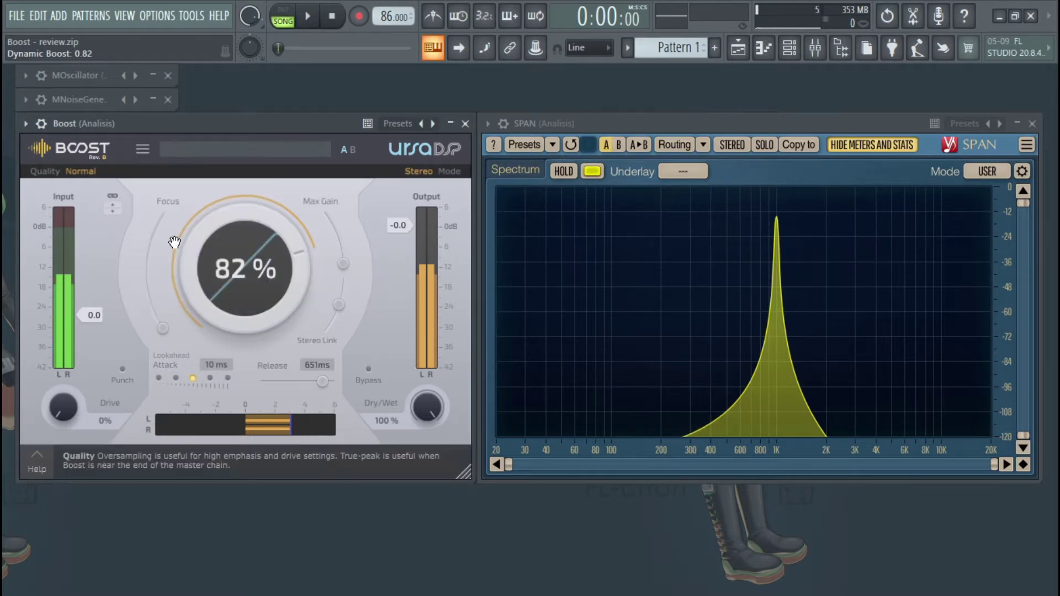
Try boost amounts of 65%, 18% and 36%, and raise Max Gain to 38 dB.
{"action": "left_click_drag", "start_coordinate": [257, 273], "coordinate": [260, 244]}
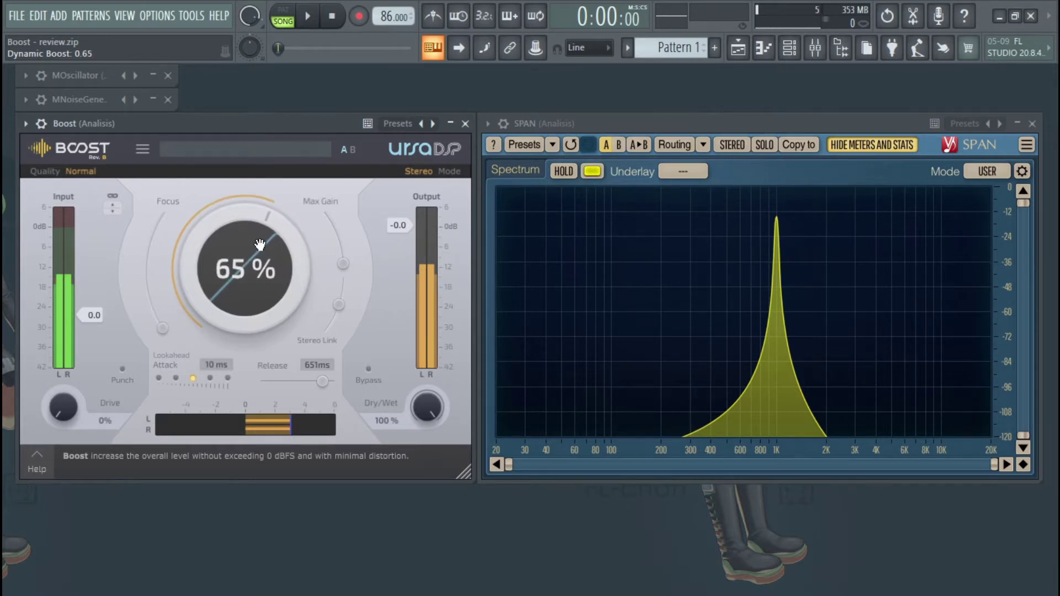
{"action": "left_click_drag", "start_coordinate": [260, 244], "coordinate": [259, 322]}
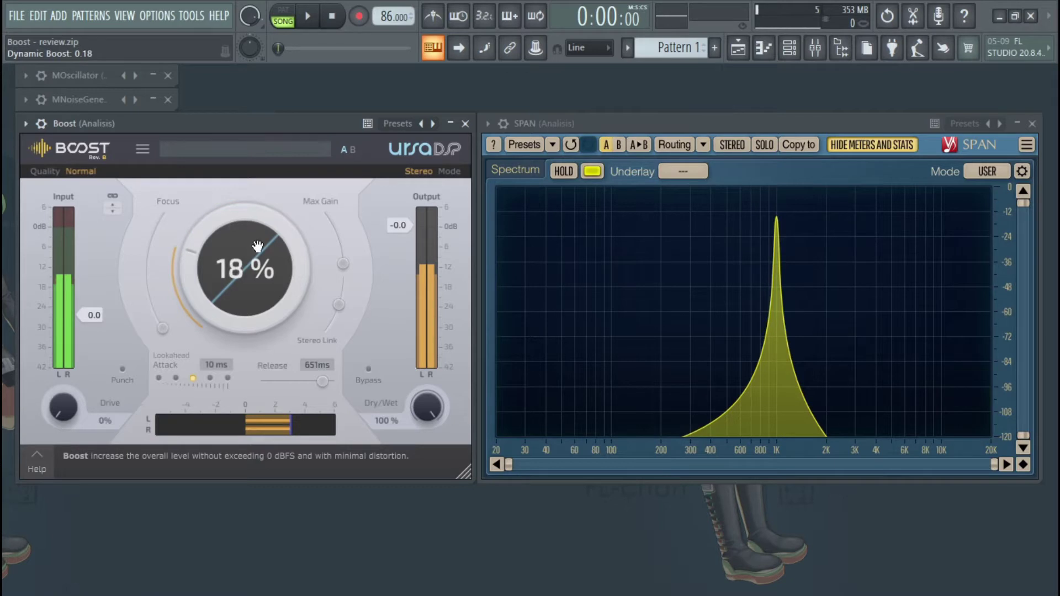
{"action": "left_click_drag", "start_coordinate": [340, 260], "coordinate": [338, 233]}
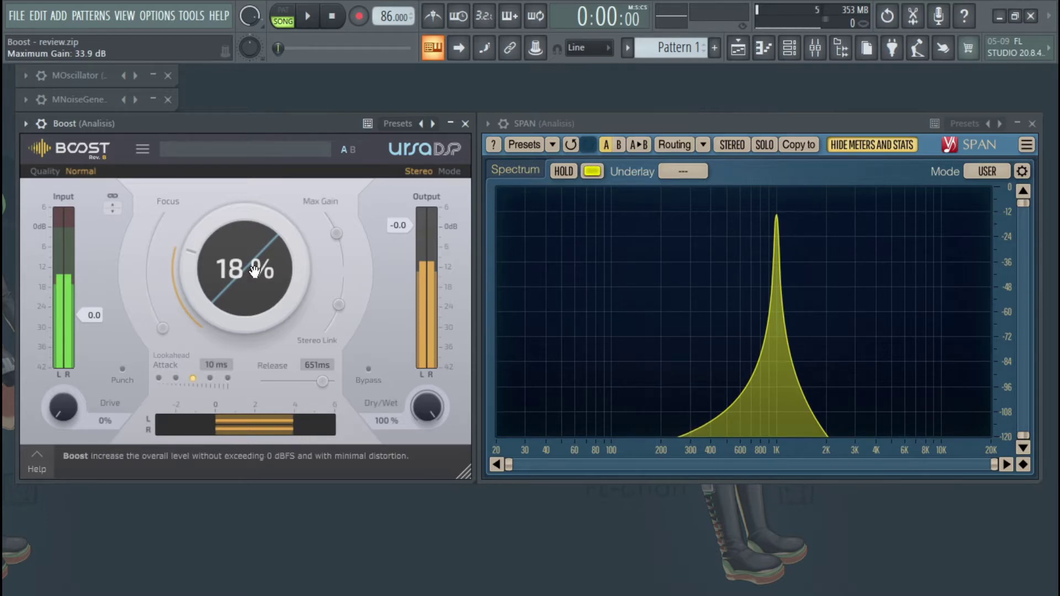
{"action": "mouse_move", "coordinate": [331, 236]}
{"action": "left_mouse_down"}
{"action": "mouse_move", "coordinate": [316, 249]}
{"action": "mouse_move", "coordinate": [316, 237]}
{"action": "left_mouse_up"}
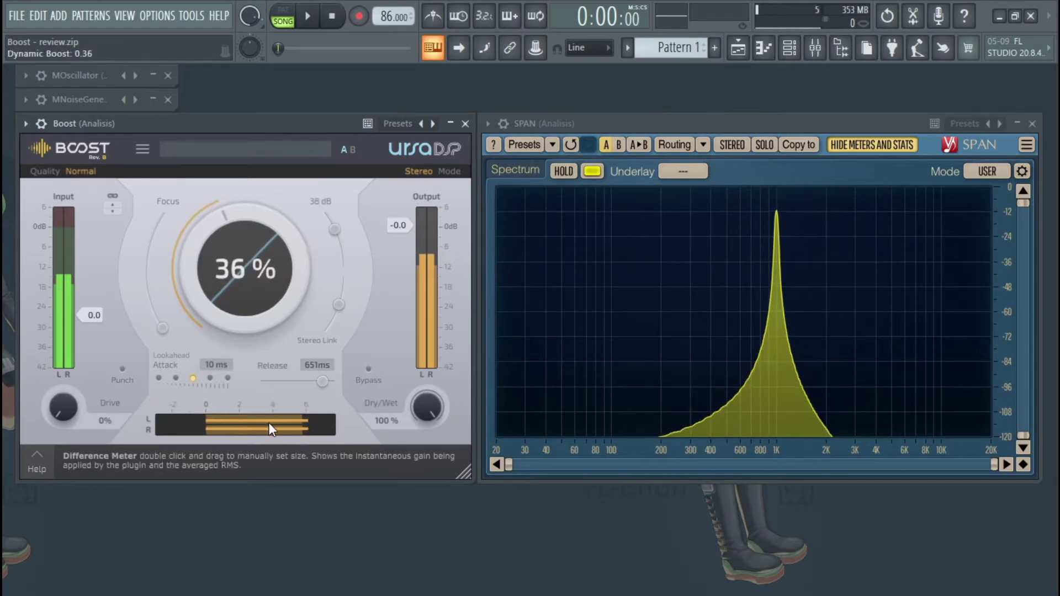
Rescale the difference meter to a 0 to 10 range and raise the boost amount through 61% to 82%.
{"action": "left_click_drag", "start_coordinate": [293, 422], "coordinate": [270, 426]}
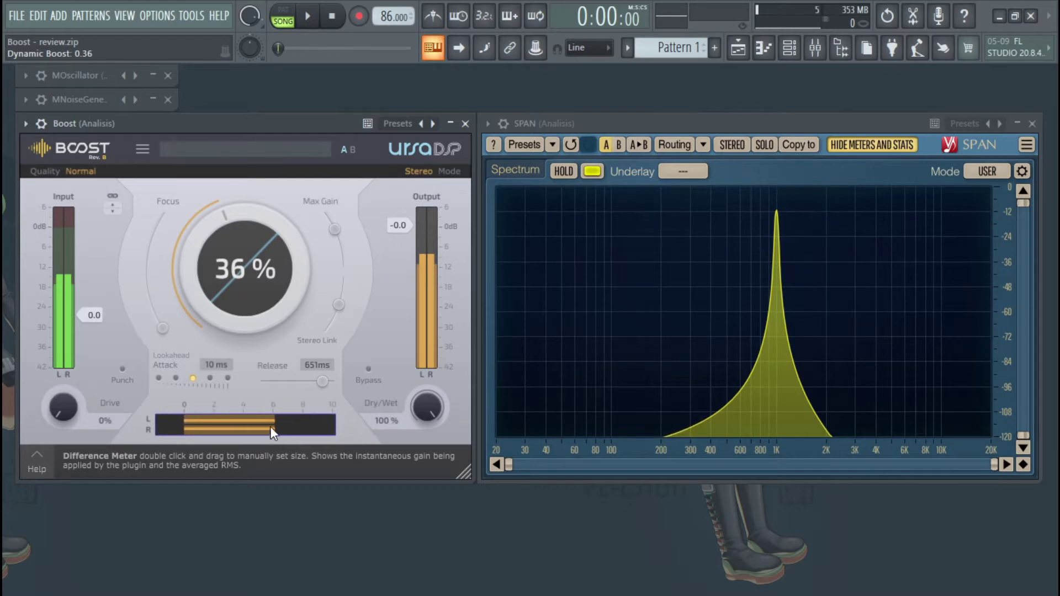
{"action": "left_click_drag", "start_coordinate": [240, 320], "coordinate": [261, 306]}
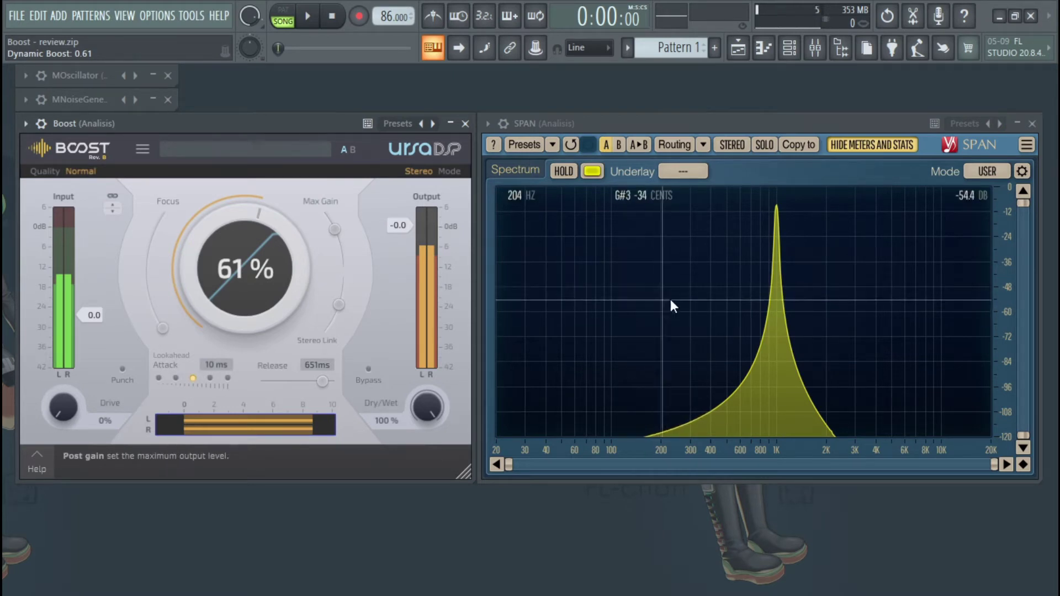
{"action": "left_click_drag", "start_coordinate": [280, 276], "coordinate": [279, 230]}
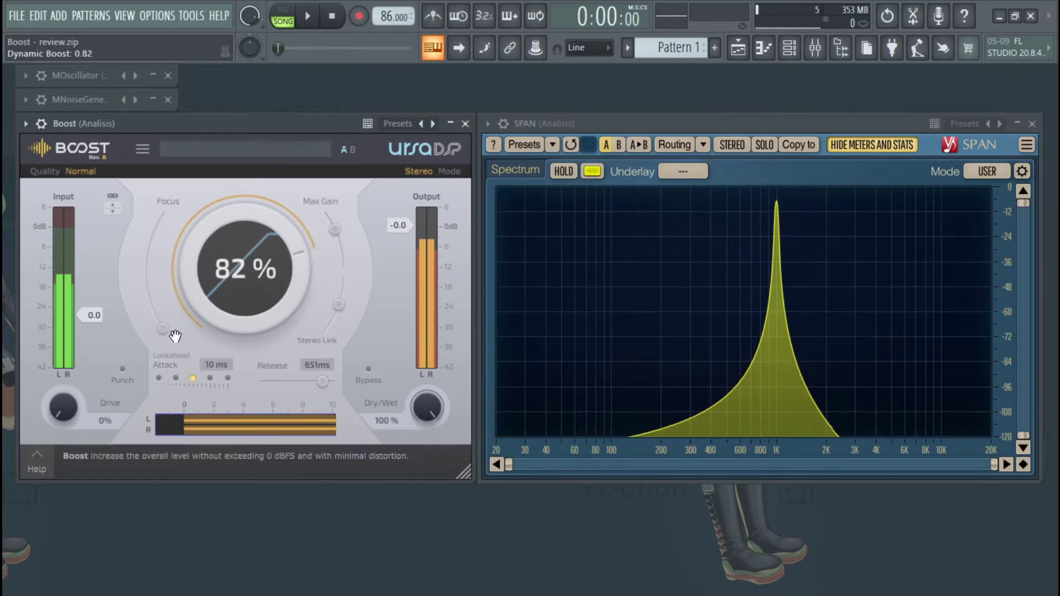
Try the Focus control at 33%, near its minimum, at 42% and at about 67%.
{"action": "left_click_drag", "start_coordinate": [161, 325], "coordinate": [148, 291]}
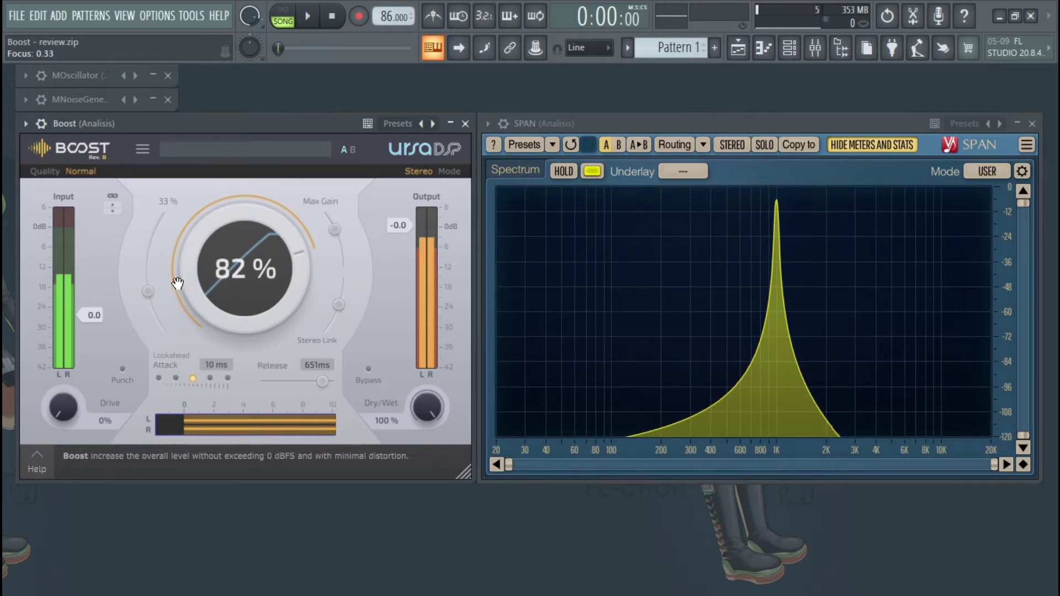
{"action": "left_click_drag", "start_coordinate": [157, 285], "coordinate": [148, 379]}
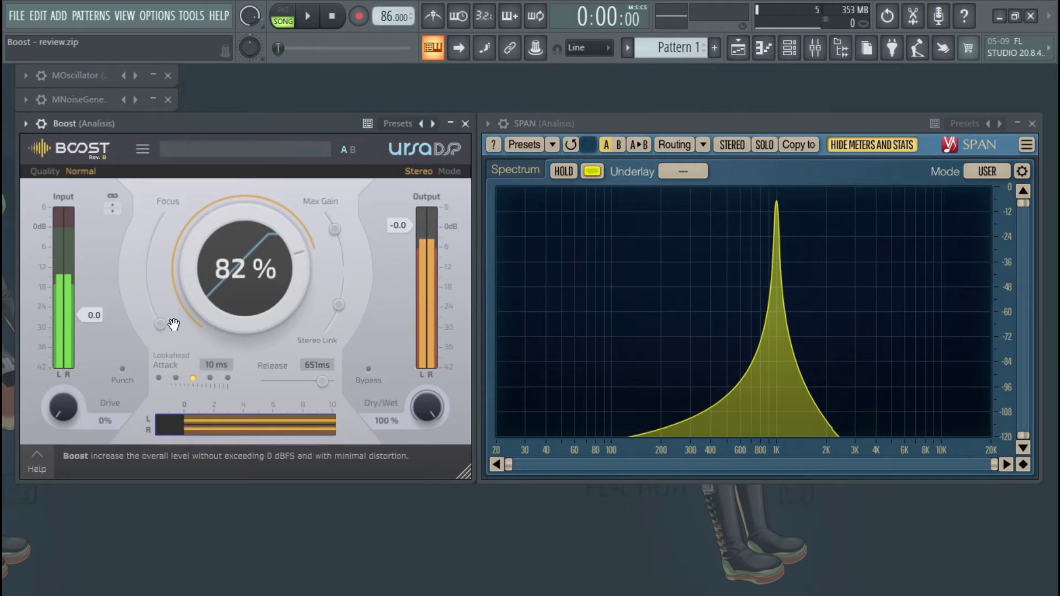
{"action": "left_click_drag", "start_coordinate": [161, 325], "coordinate": [146, 280]}
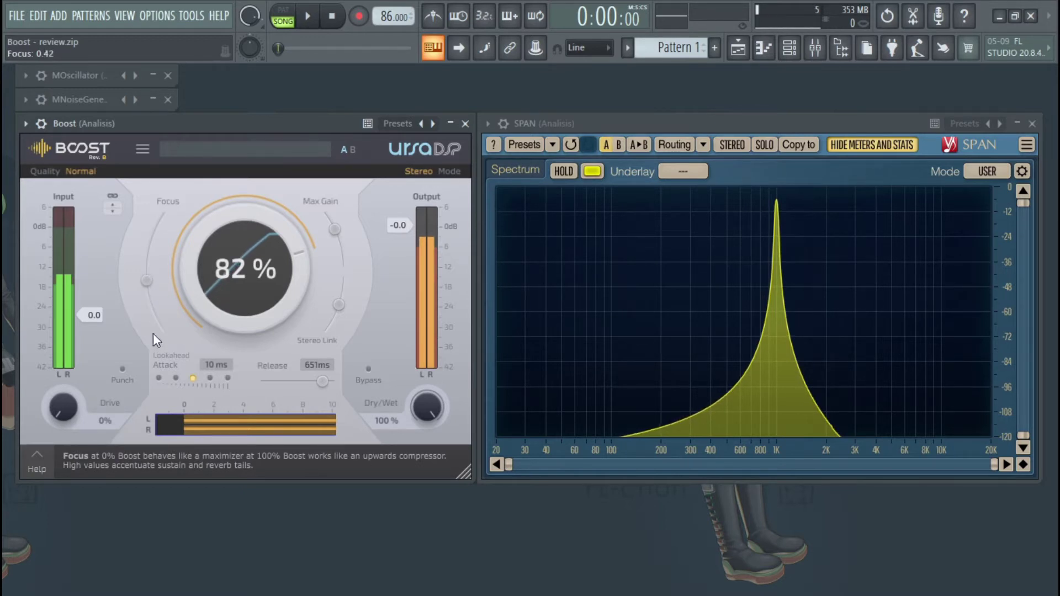
{"action": "left_click_drag", "start_coordinate": [147, 289], "coordinate": [143, 285]}
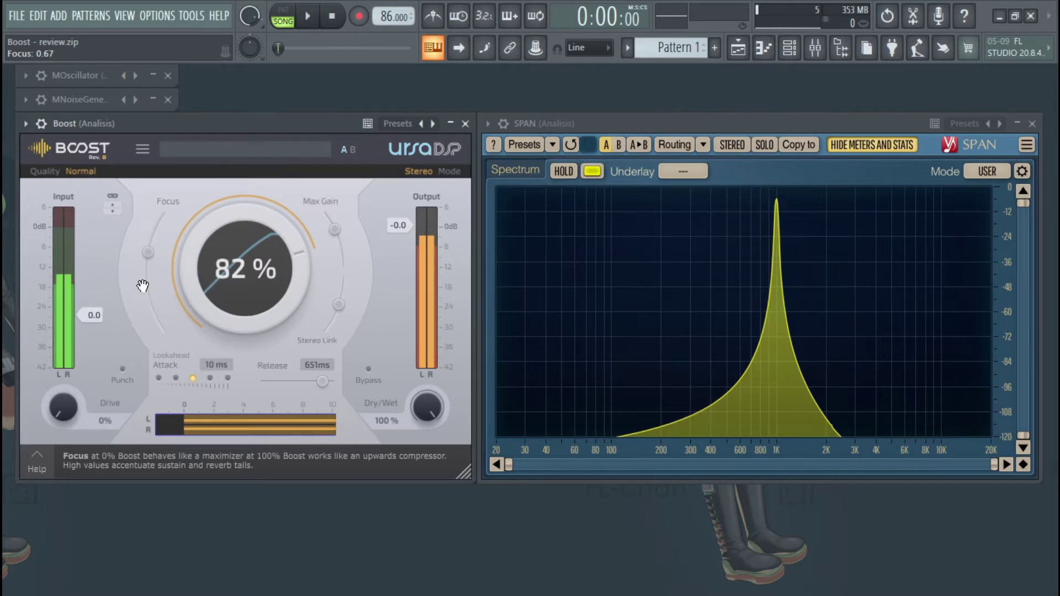
{"action": "left_click_drag", "start_coordinate": [147, 253], "coordinate": [146, 250]}
Adjust Max Gain to about 33 dB, Focus to 58% and the boost amount to 73%.
{"action": "left_click_drag", "start_coordinate": [335, 229], "coordinate": [336, 230]}
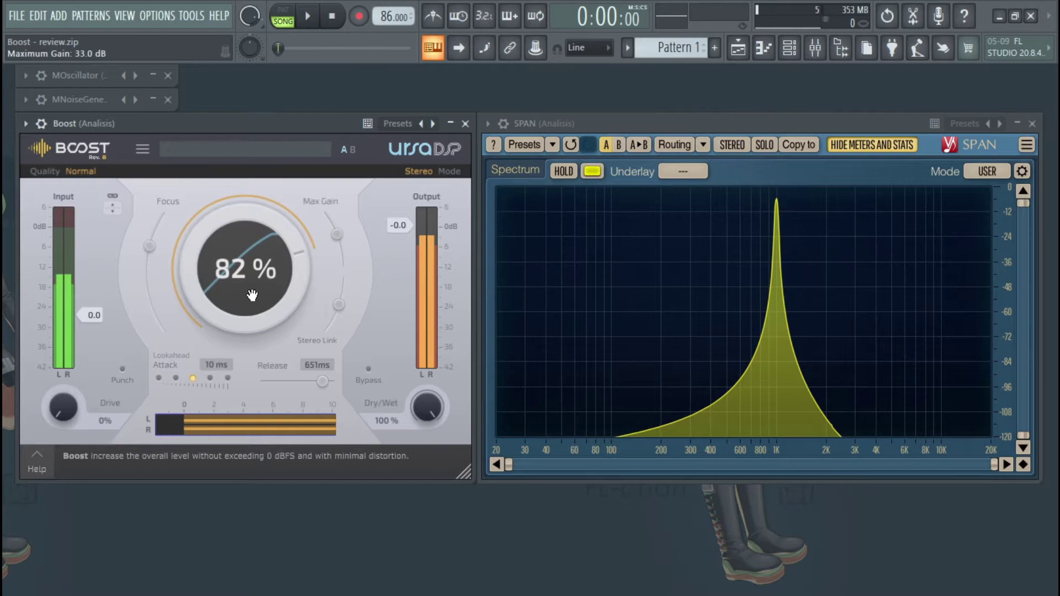
{"action": "left_click_drag", "start_coordinate": [149, 246], "coordinate": [147, 265]}
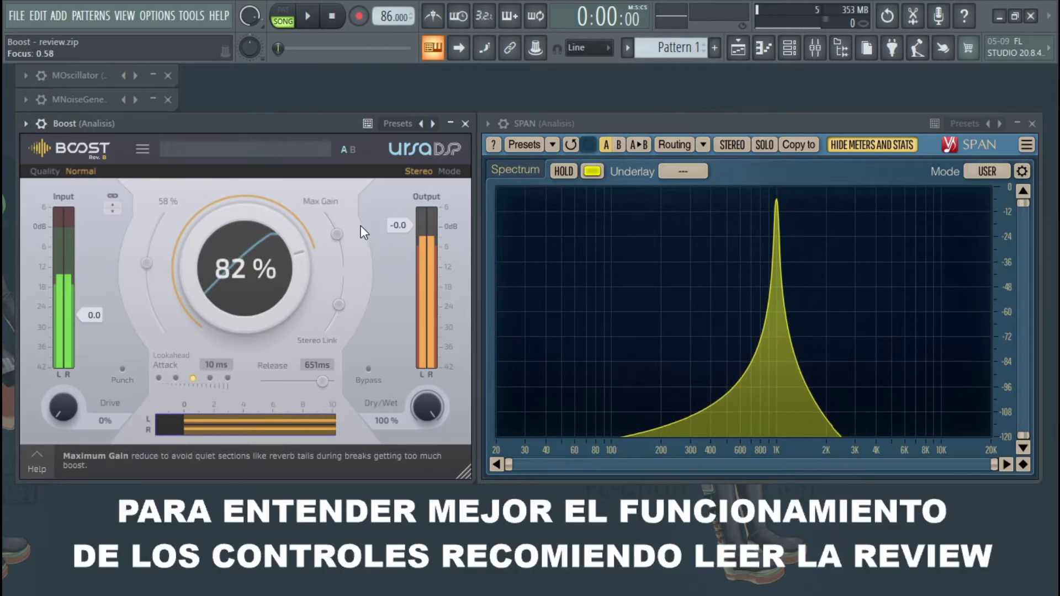
{"action": "left_click_drag", "start_coordinate": [339, 234], "coordinate": [335, 232]}
{"action": "mouse_move", "coordinate": [246, 269]}
{"action": "left_mouse_down"}
{"action": "mouse_move", "coordinate": [246, 287]}
{"action": "mouse_move", "coordinate": [245, 257]}
{"action": "left_mouse_up"}
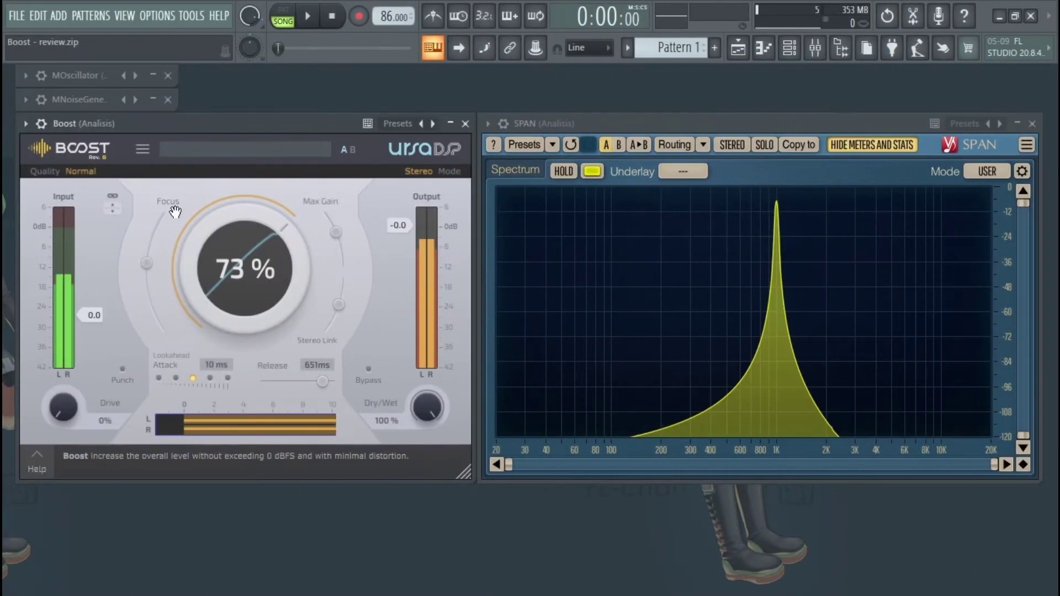
Push Focus and the boost amount to 100% and raise Max Gain to its upper end.
{"action": "left_click_drag", "start_coordinate": [147, 263], "coordinate": [147, 232]}
{"action": "left_click_drag", "start_coordinate": [245, 269], "coordinate": [246, 246]}
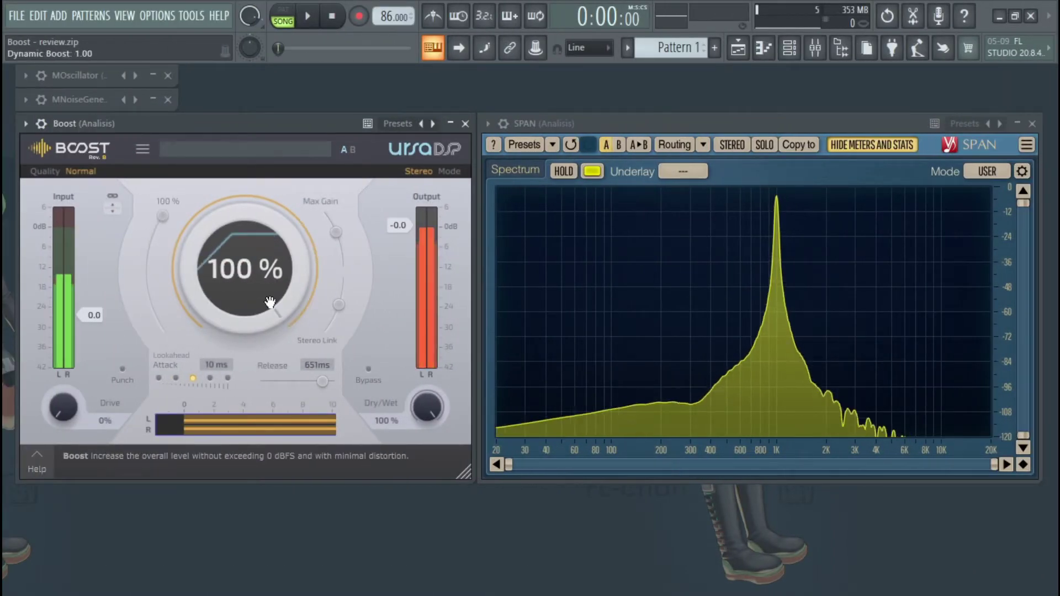
{"action": "left_click_drag", "start_coordinate": [336, 230], "coordinate": [337, 213]}
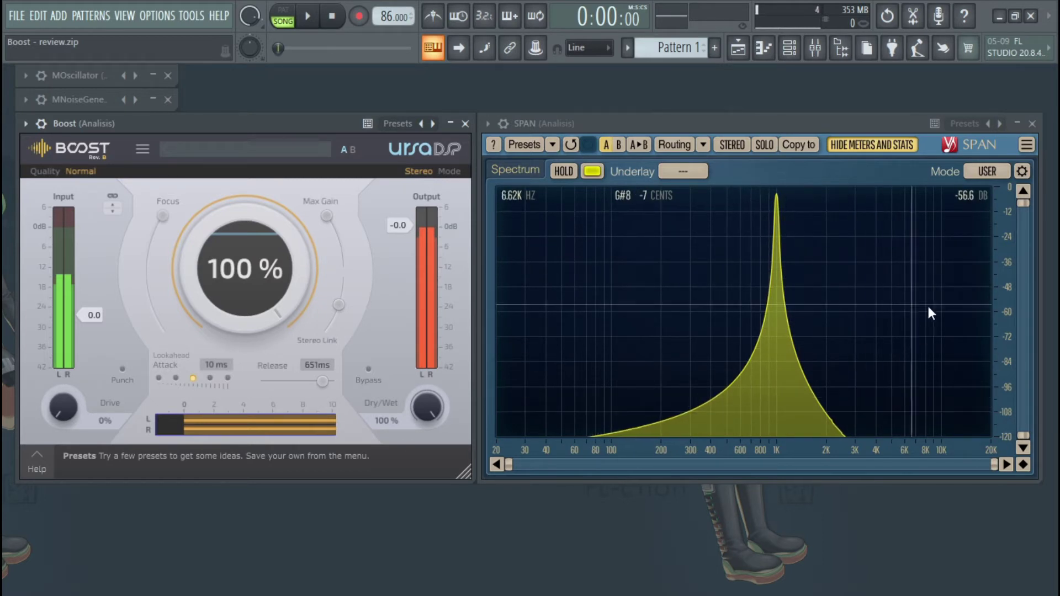
Reset Boost's Focus, boost amount and Max Gain to their starting values, and return the output gain to 0.0.
{"action": "left_click_drag", "start_coordinate": [327, 216], "coordinate": [327, 243]}
{"action": "left_click_drag", "start_coordinate": [171, 221], "coordinate": [171, 243]}
{"action": "left_click_drag", "start_coordinate": [341, 252], "coordinate": [343, 264]}
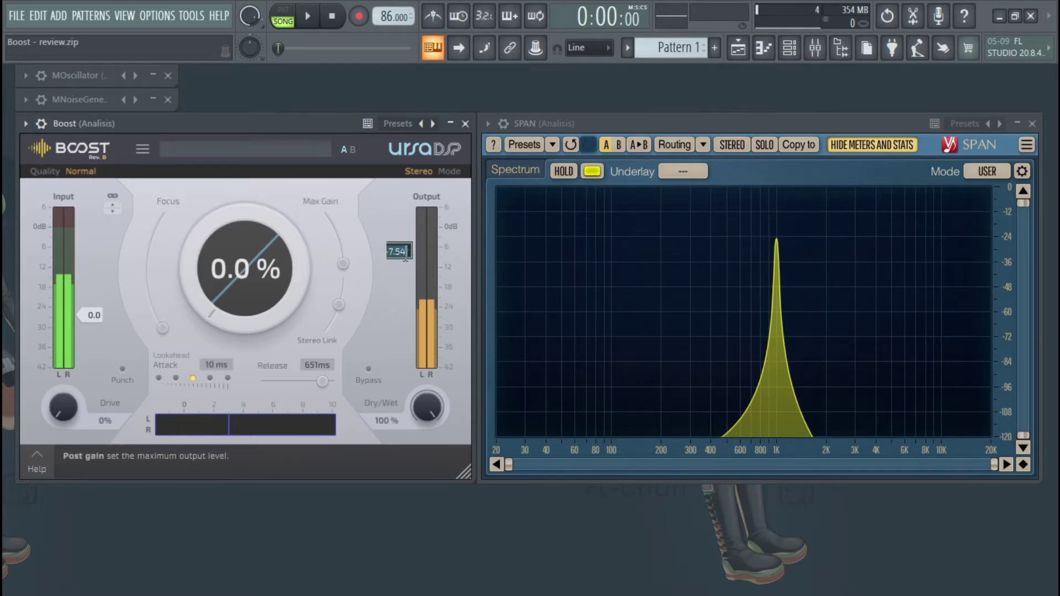
{"action": "key", "text": "Return"}
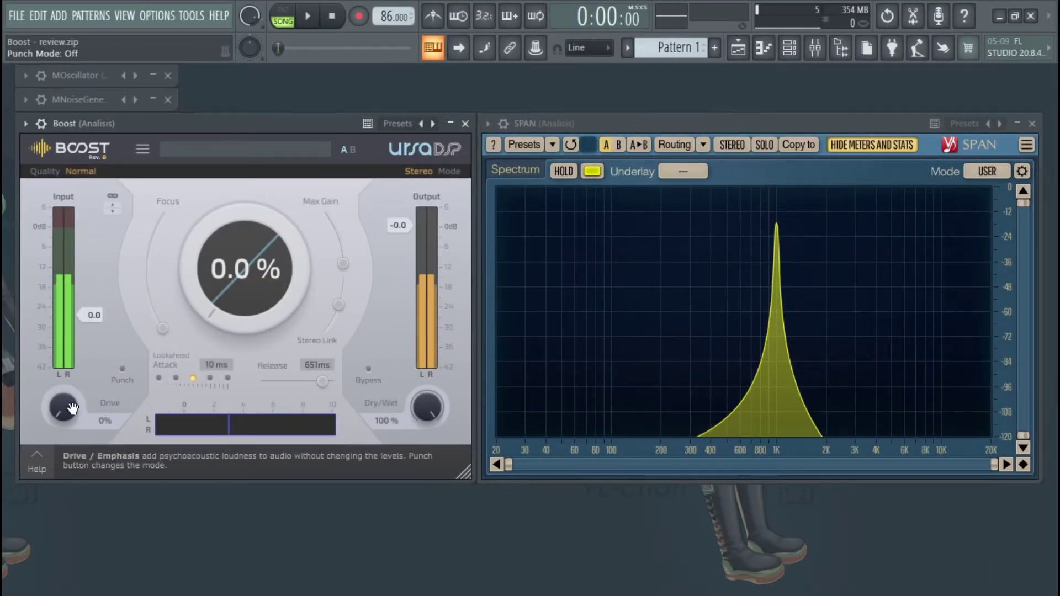
Raise Drive to 200% to inspect the added harmonics in the spectrum, and lower it to 124%.
{"action": "left_click_drag", "start_coordinate": [63, 408], "coordinate": [63, 396]}
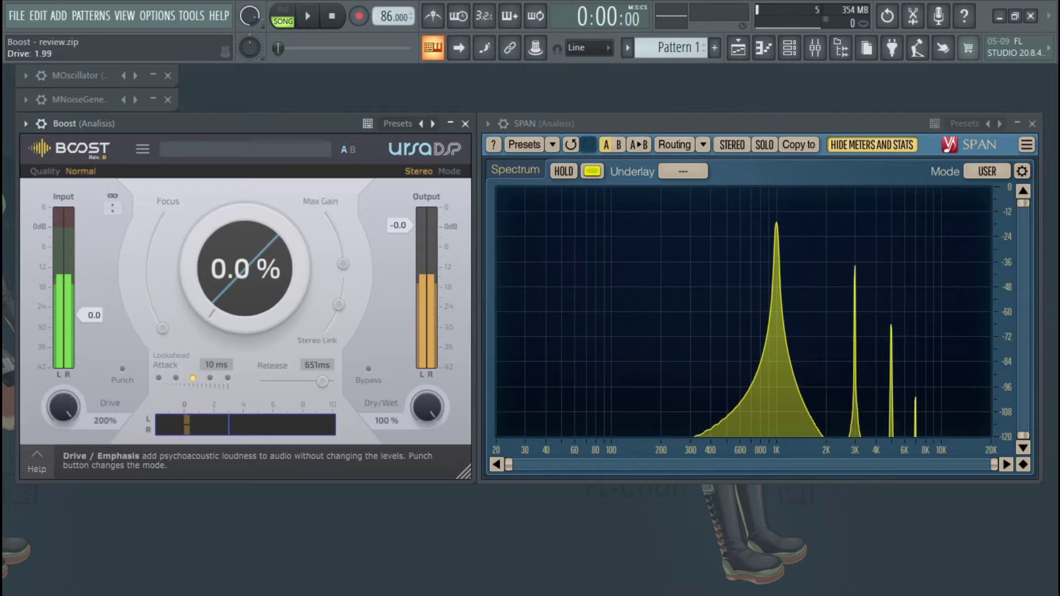
{"action": "mouse_move", "coordinate": [773, 216]}
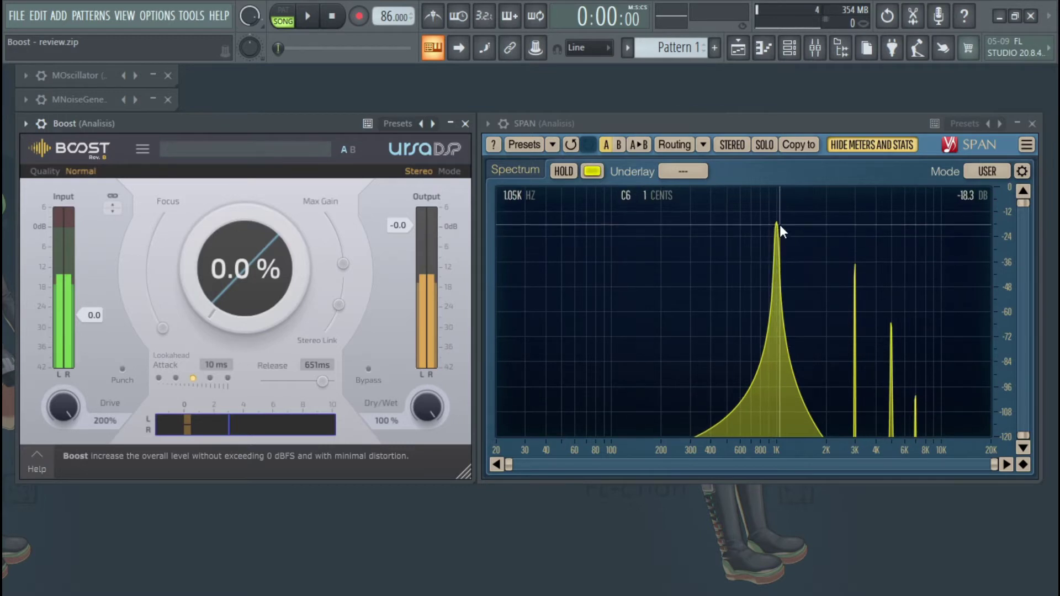
{"action": "left_click_drag", "start_coordinate": [63, 407], "coordinate": [63, 426]}
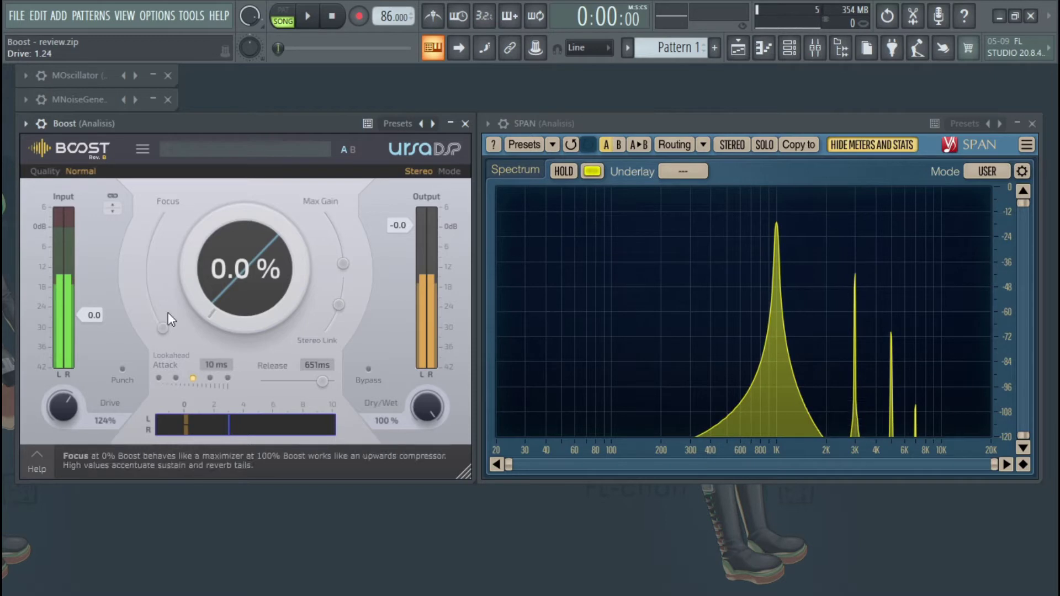
Set the boost amount to 32% and Drive to 200%, and briefly enable Punch mode to compare the harmonics.
{"action": "left_click_drag", "start_coordinate": [218, 298], "coordinate": [218, 270]}
{"action": "left_click_drag", "start_coordinate": [73, 406], "coordinate": [73, 390]}
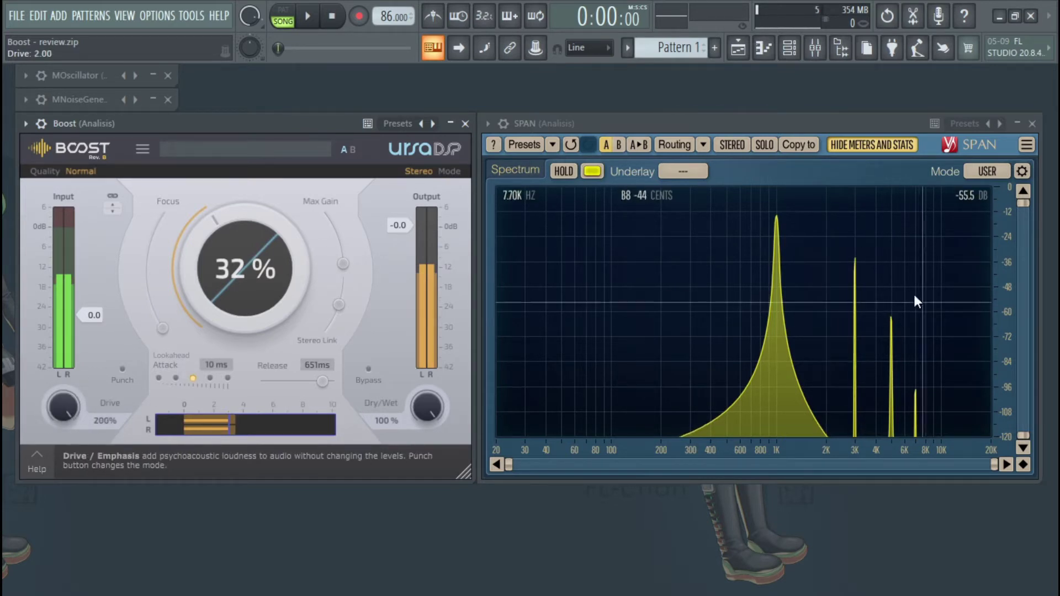
{"action": "left_click", "coordinate": [124, 371]}
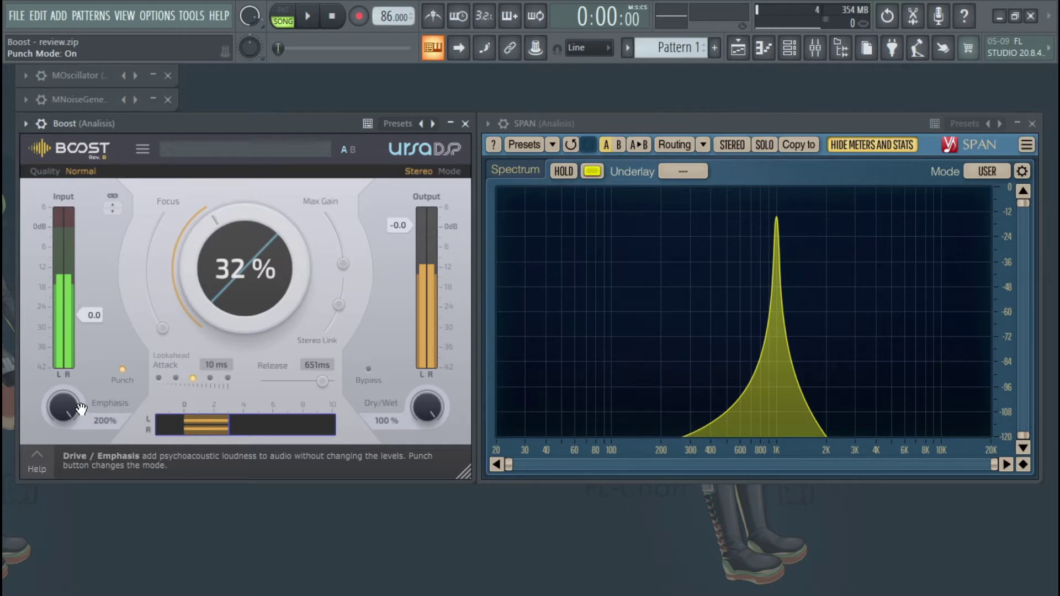
{"action": "left_click", "coordinate": [122, 369]}
Raise Focus and Max Gain, set the boost amount to 89% and lower Drive to 0%.
{"action": "left_click_drag", "start_coordinate": [162, 328], "coordinate": [163, 293]}
{"action": "left_click_drag", "start_coordinate": [246, 270], "coordinate": [246, 237]}
{"action": "left_click_drag", "start_coordinate": [343, 264], "coordinate": [341, 235]}
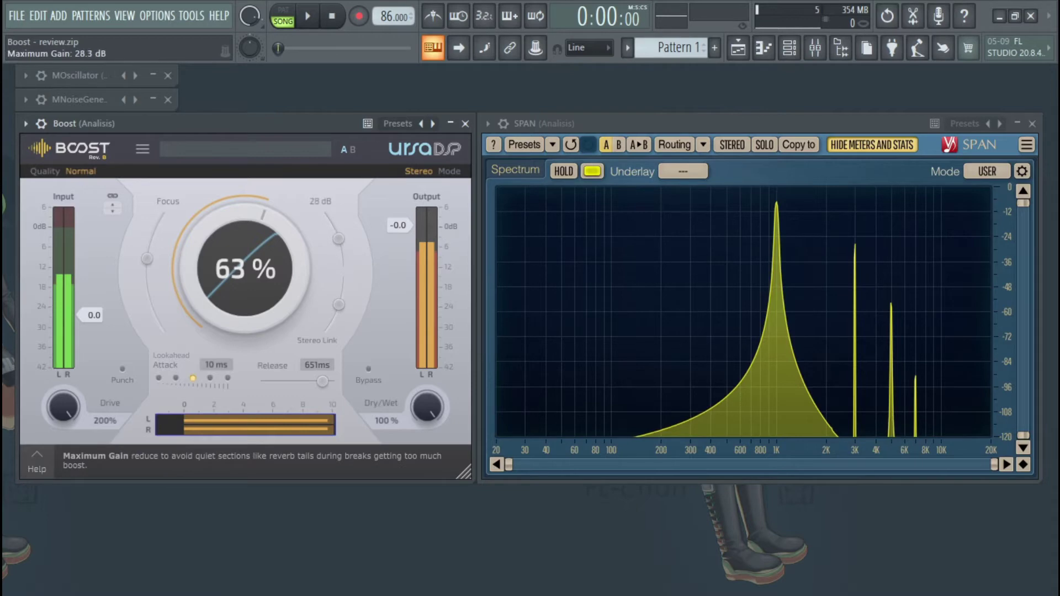
{"action": "left_click_drag", "start_coordinate": [259, 289], "coordinate": [259, 267]}
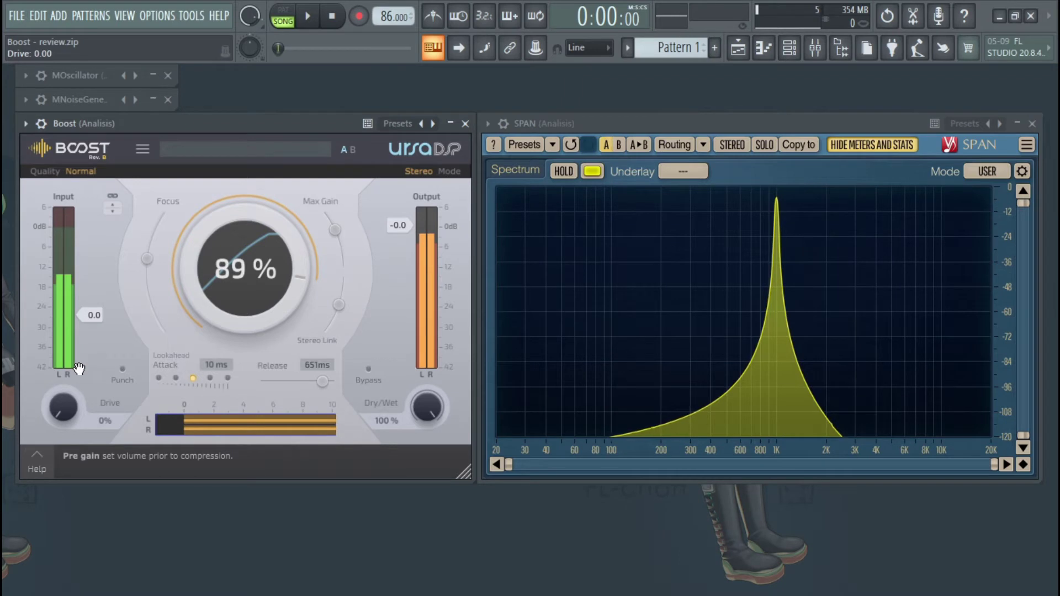
Set attack and release to 2 ms and push the boost amount, Focus and Max Gain to their maximum.
{"action": "left_click", "coordinate": [158, 377]}
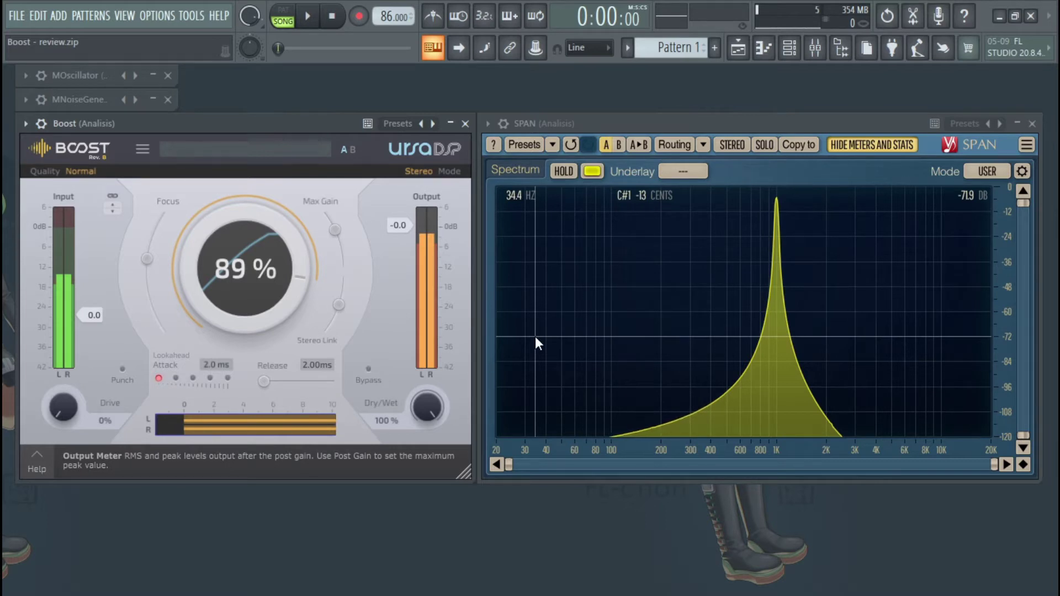
{"action": "left_click_drag", "start_coordinate": [270, 295], "coordinate": [271, 274]}
{"action": "left_click_drag", "start_coordinate": [338, 232], "coordinate": [327, 216]}
{"action": "left_click_drag", "start_coordinate": [148, 258], "coordinate": [162, 216]}
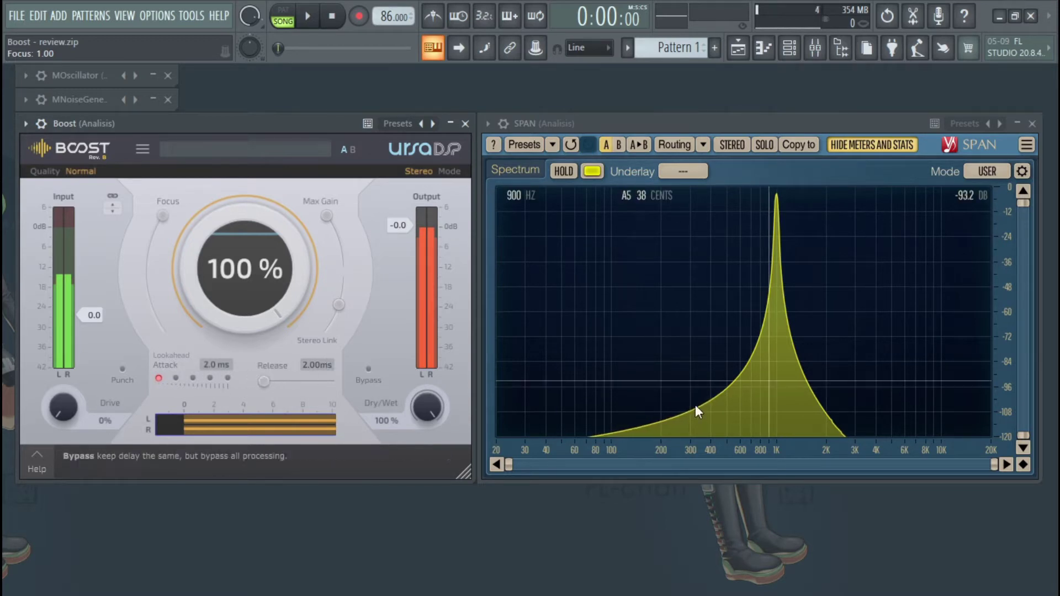
Test MOscillator's tone at 240, 250 and 249 Hz to compare distortion in the spectrum, and return it to 1 kHz.
{"action": "left_click", "coordinate": [77, 75]}
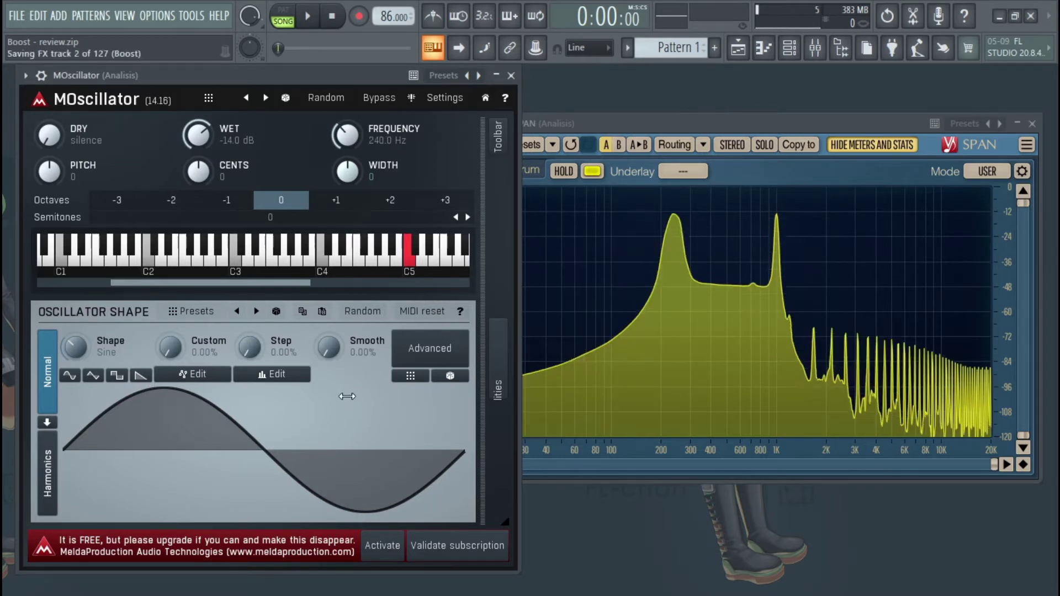
{"action": "double_click", "coordinate": [380, 74]}
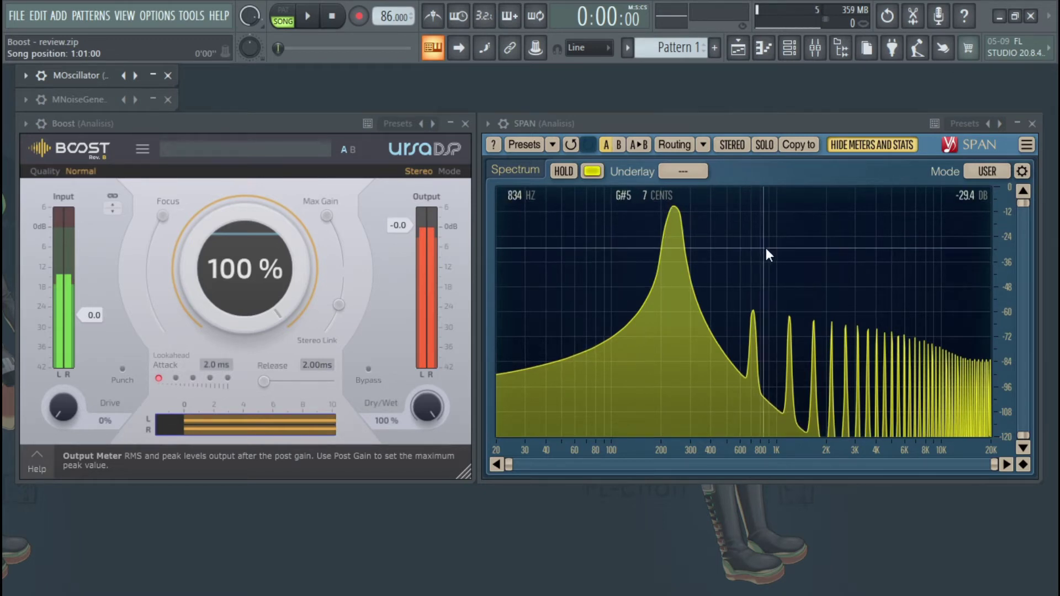
{"action": "double_click", "coordinate": [86, 75]}
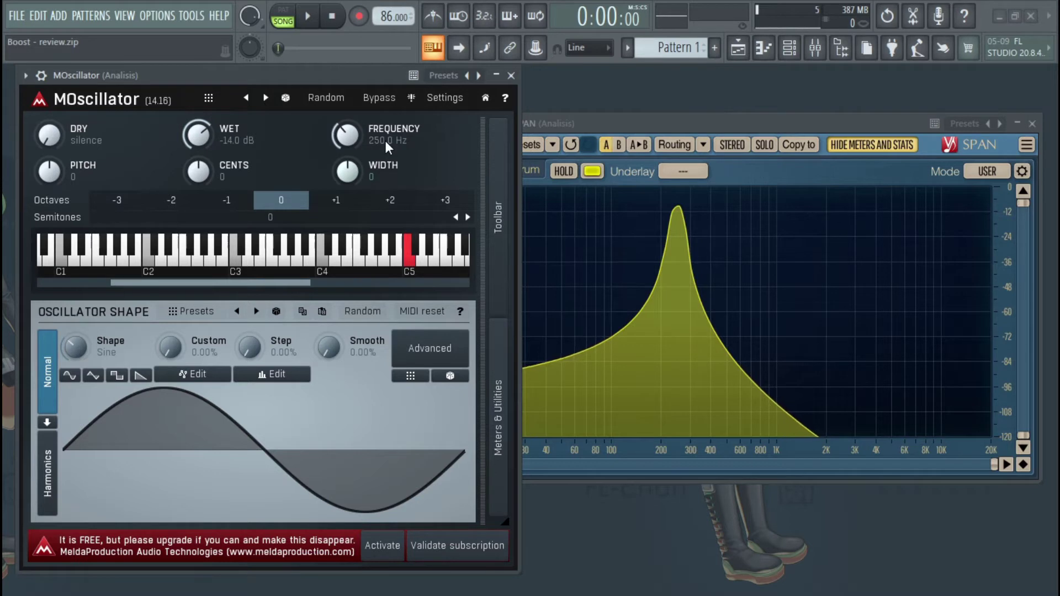
{"action": "scroll", "coordinate": [385, 141], "scroll_direction": "down", "scroll_amount": 1}
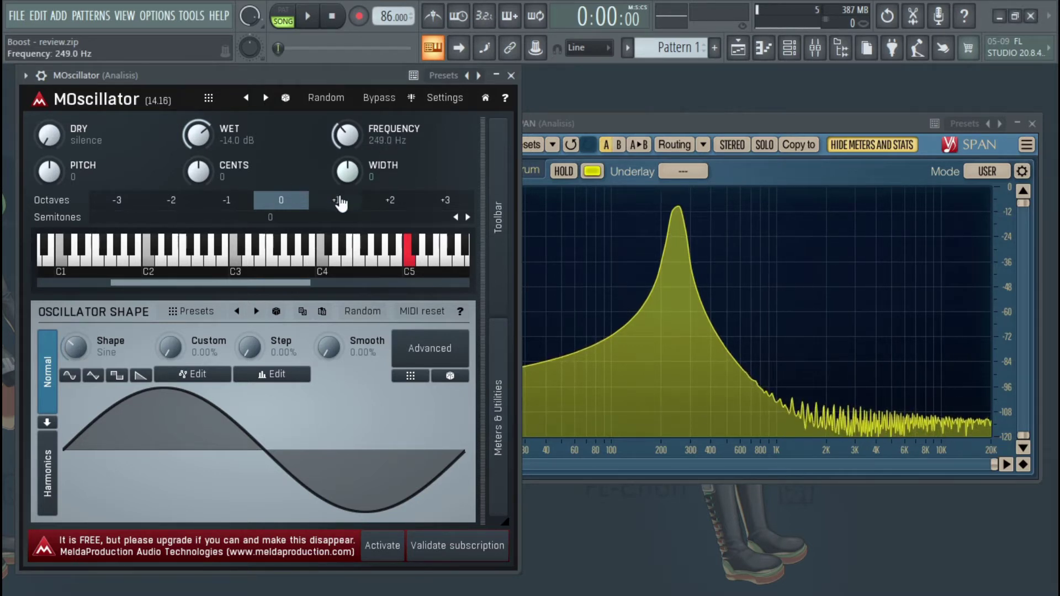
{"action": "left_click_drag", "start_coordinate": [347, 135], "coordinate": [347, 232]}
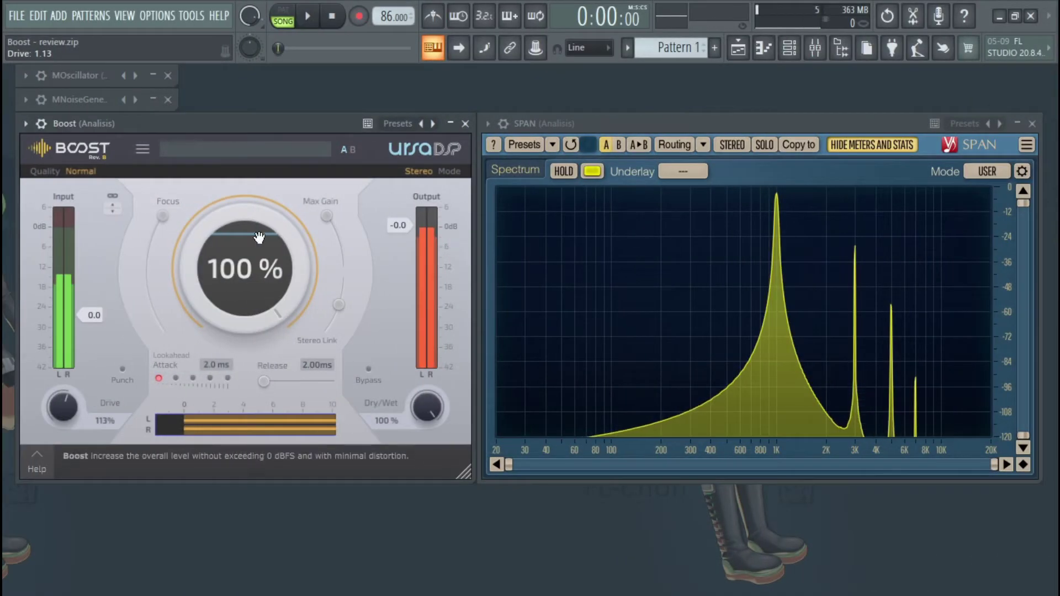
Lower the boost amount, Focus and Max Gain from their maximum in the analysis track's Boost.
{"action": "left_click_drag", "start_coordinate": [259, 238], "coordinate": [259, 293]}
{"action": "left_click_drag", "start_coordinate": [162, 216], "coordinate": [146, 269]}
{"action": "left_click_drag", "start_coordinate": [327, 216], "coordinate": [341, 245]}
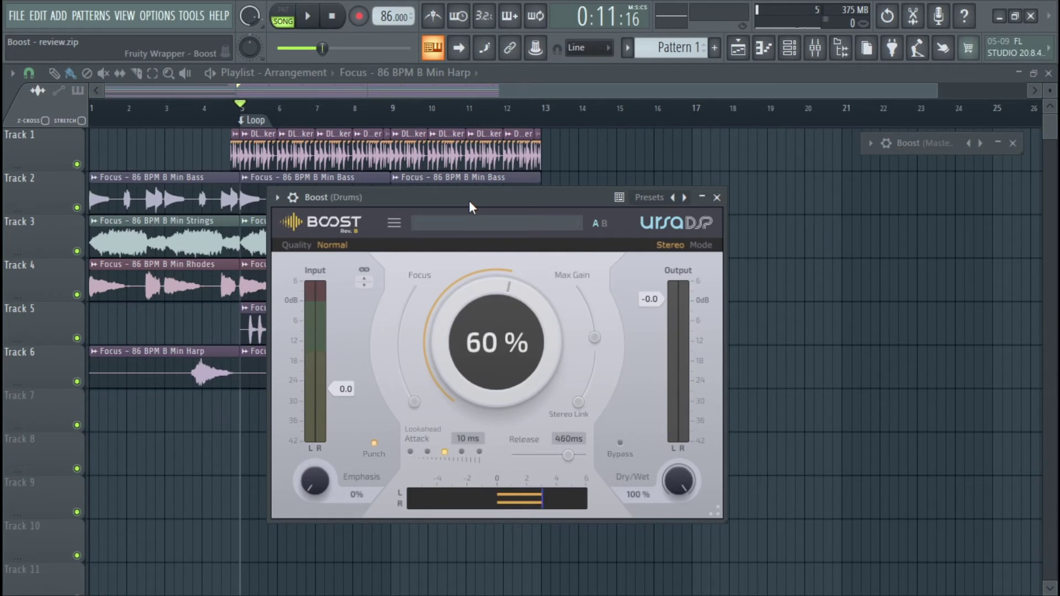
Set the boost amount to 0% in the Drums track's Boost, bypass it and start playing the arrangement.
{"action": "left_click_drag", "start_coordinate": [470, 202], "coordinate": [477, 199]}
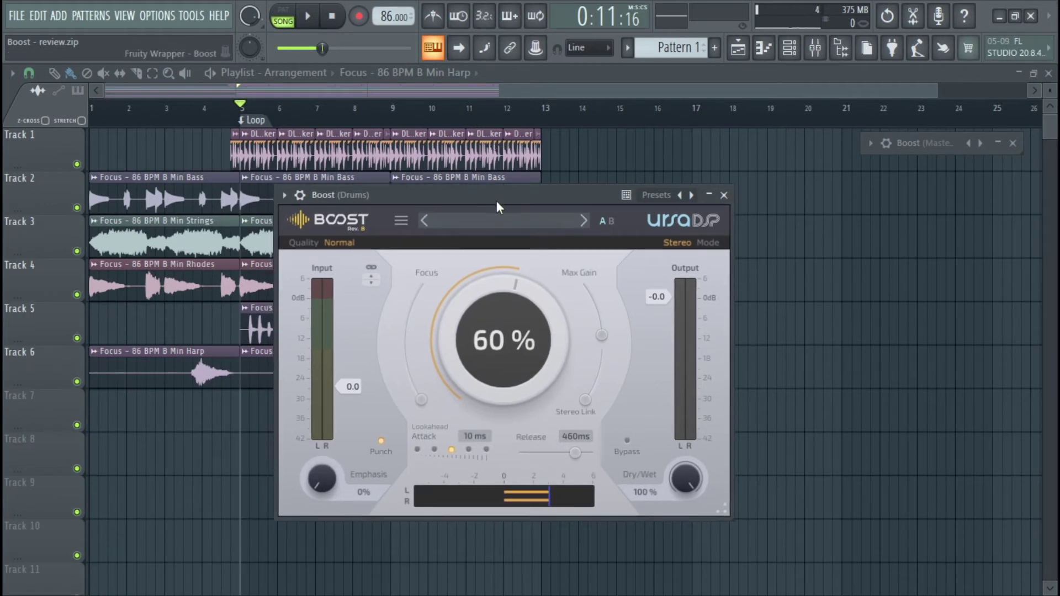
{"action": "left_click_drag", "start_coordinate": [508, 305], "coordinate": [507, 313]}
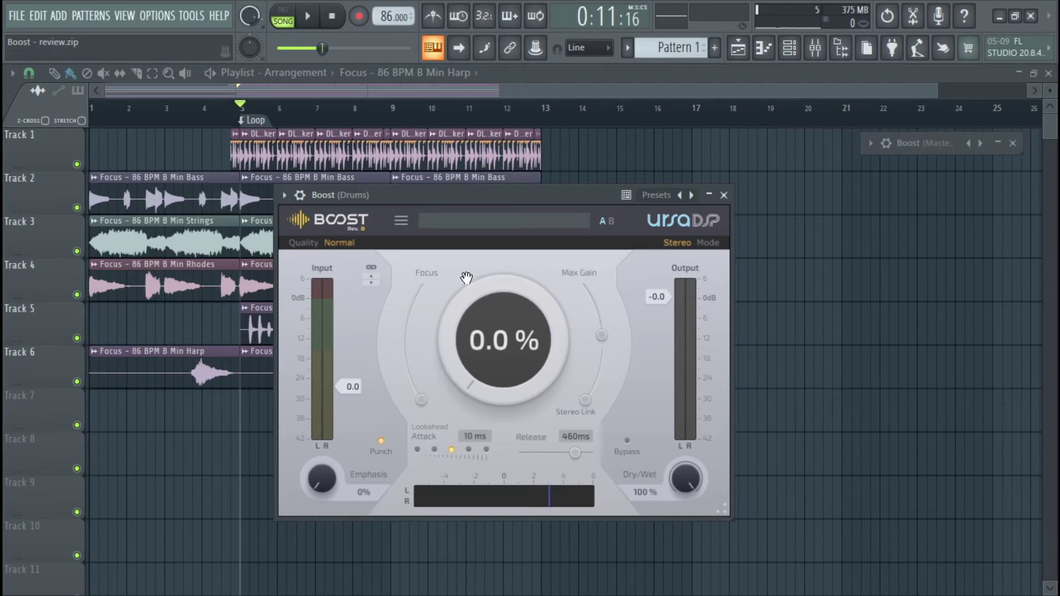
{"action": "left_click", "coordinate": [628, 441]}
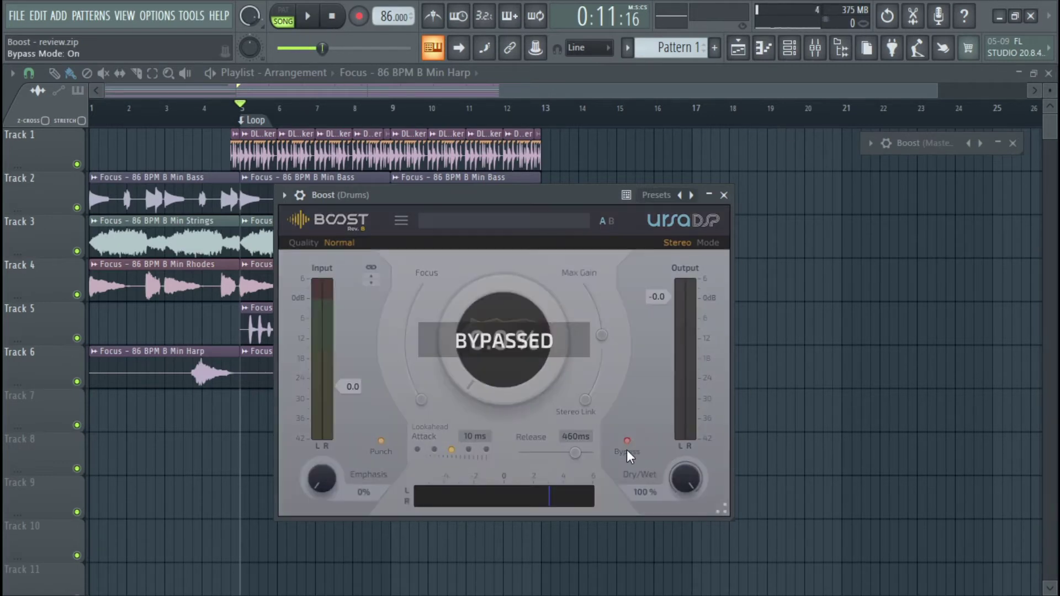
{"action": "left_click", "coordinate": [312, 19]}
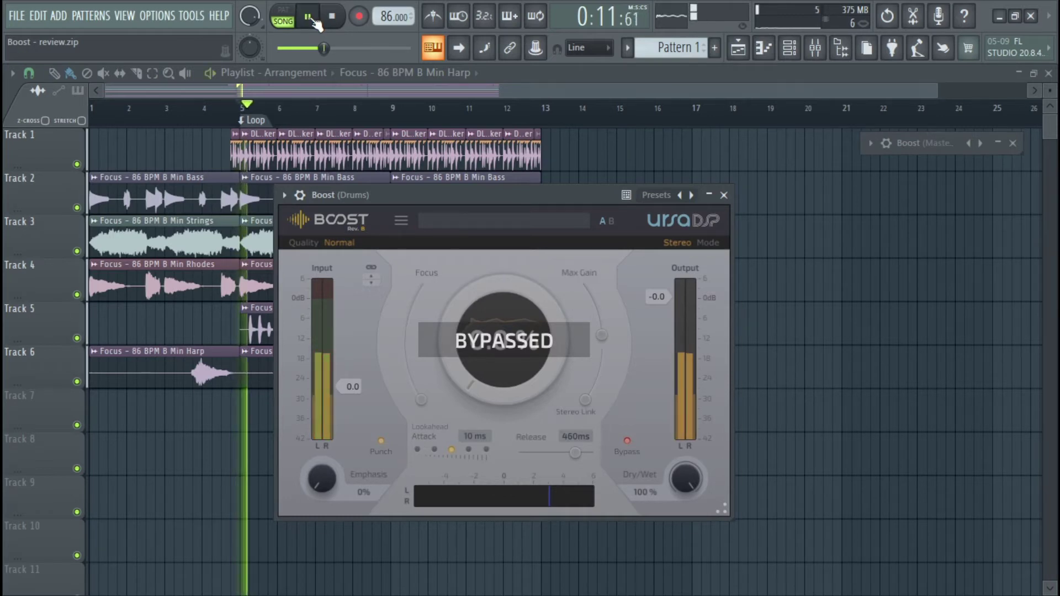
Take the Drums Boost out of bypass, raise its boost amount to 100% and bring it down to 48%.
{"action": "left_click", "coordinate": [627, 442]}
{"action": "left_click_drag", "start_coordinate": [503, 341], "coordinate": [503, 91]}
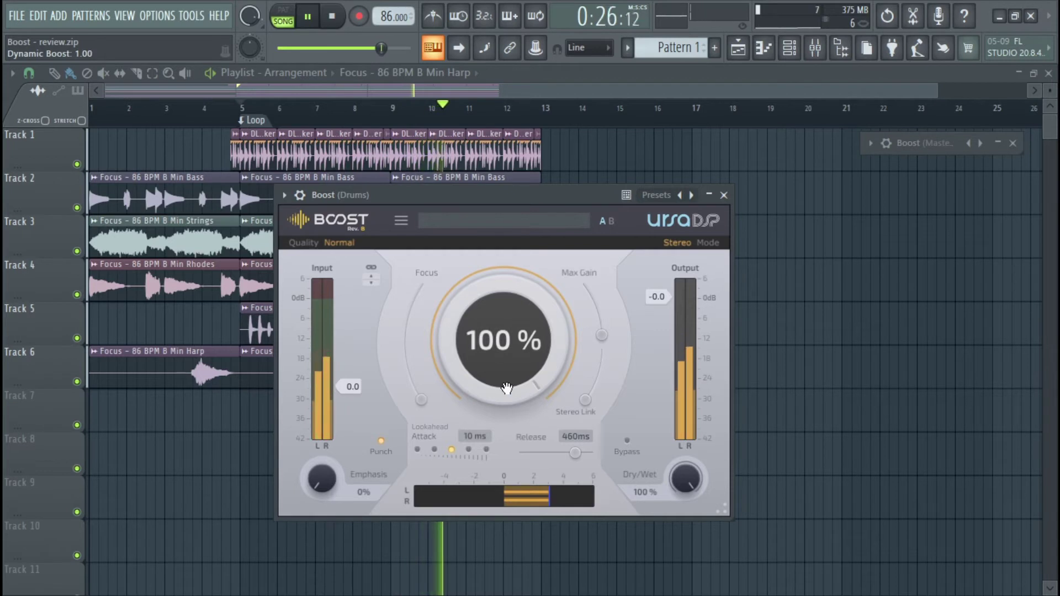
{"action": "left_click_drag", "start_coordinate": [507, 388], "coordinate": [507, 516]}
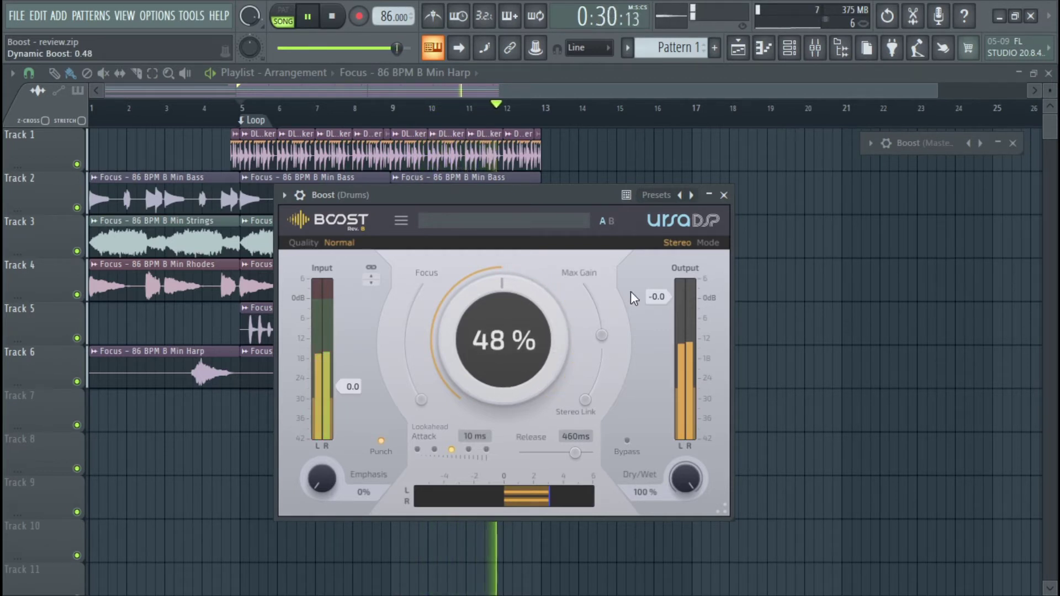
Raise Max Gain past 5.5 dB, shift the gain meter's range to start at 0 and set the boost amount to 73%.
{"action": "left_click_drag", "start_coordinate": [602, 335], "coordinate": [595, 357]}
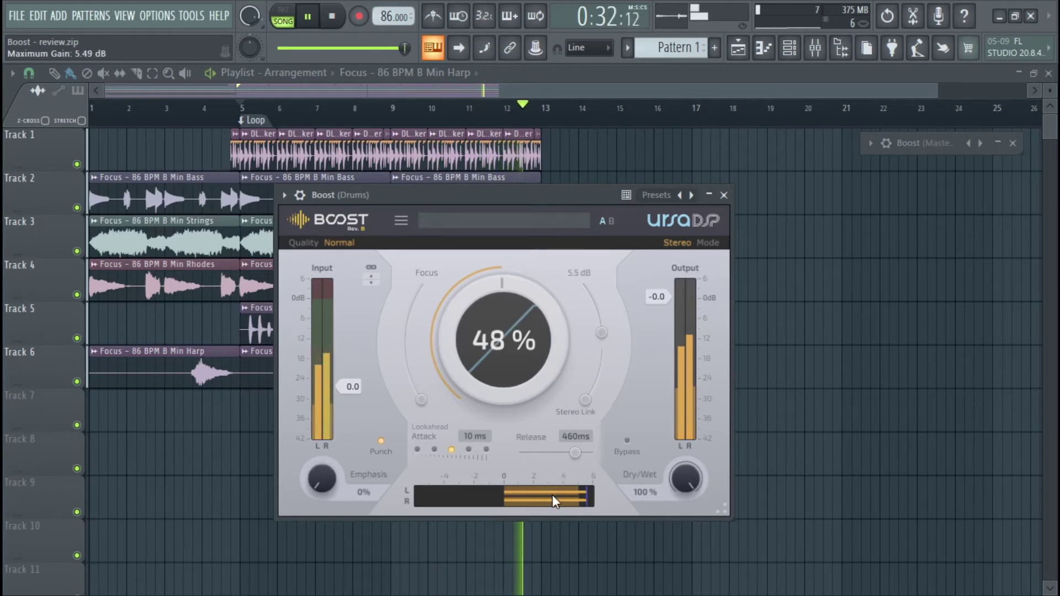
{"action": "left_click_drag", "start_coordinate": [550, 495], "coordinate": [456, 499]}
{"action": "left_click_drag", "start_coordinate": [602, 337], "coordinate": [601, 327]}
{"action": "left_click_drag", "start_coordinate": [547, 349], "coordinate": [547, 319]}
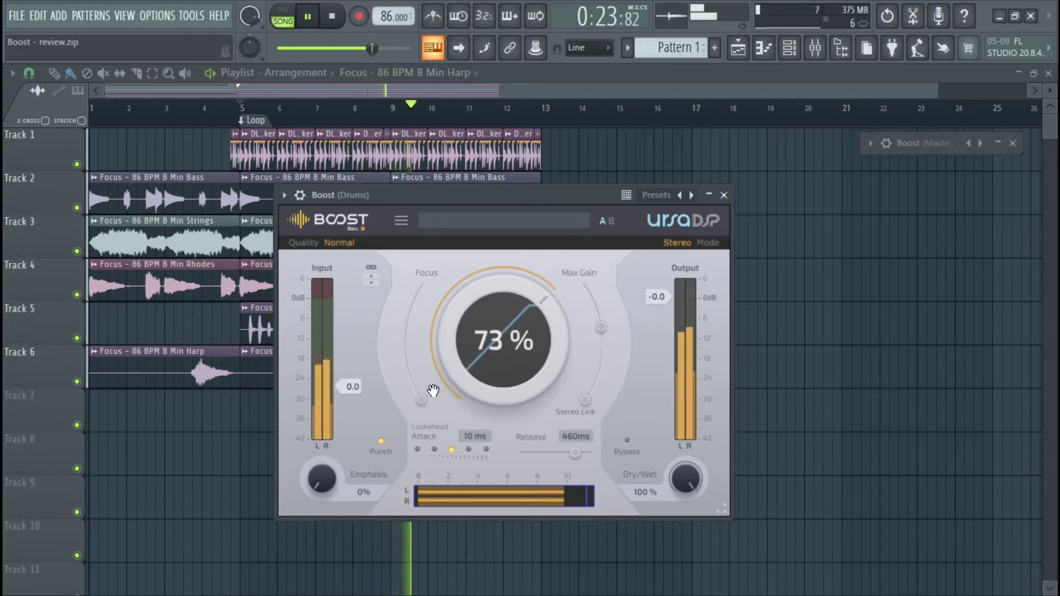
Set Focus to 30% and Max Gain to about 14 dB, pausing playback and shifting the gain meter's range higher.
{"action": "left_click_drag", "start_coordinate": [417, 402], "coordinate": [409, 376]}
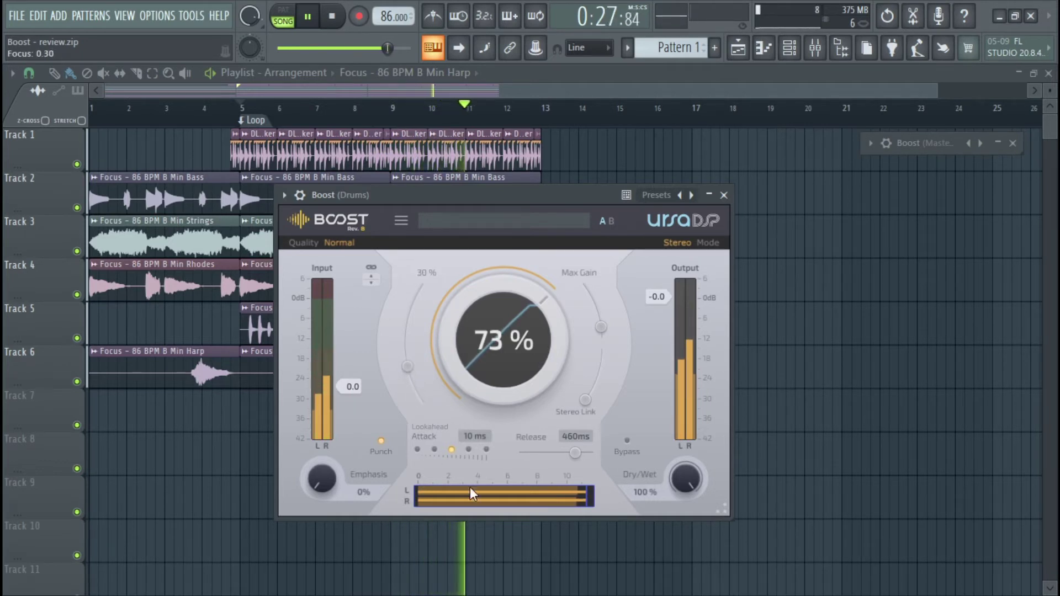
{"action": "left_click", "coordinate": [315, 22]}
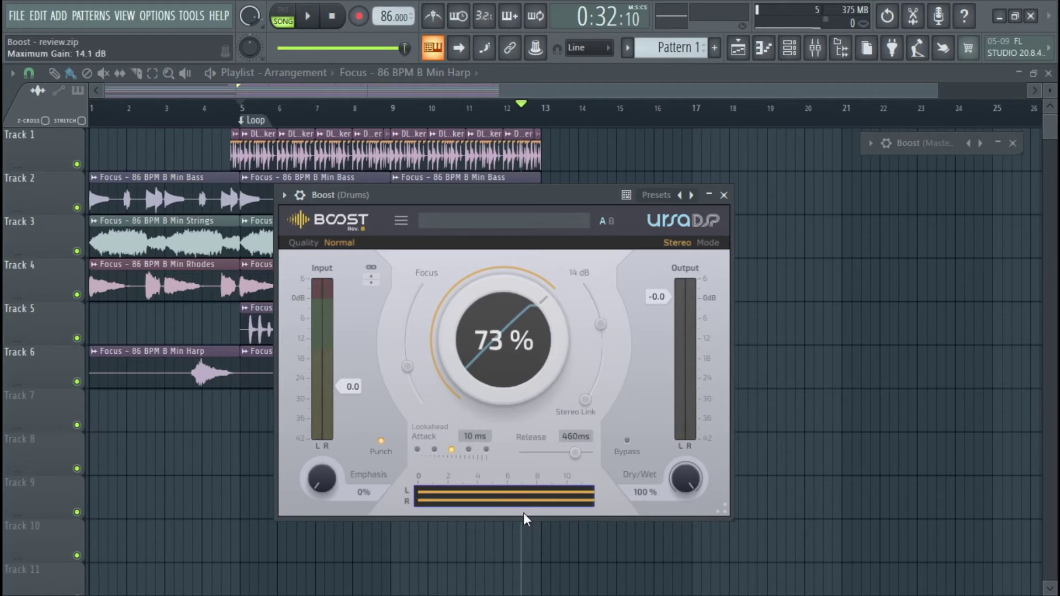
{"action": "left_click_drag", "start_coordinate": [547, 499], "coordinate": [428, 499]}
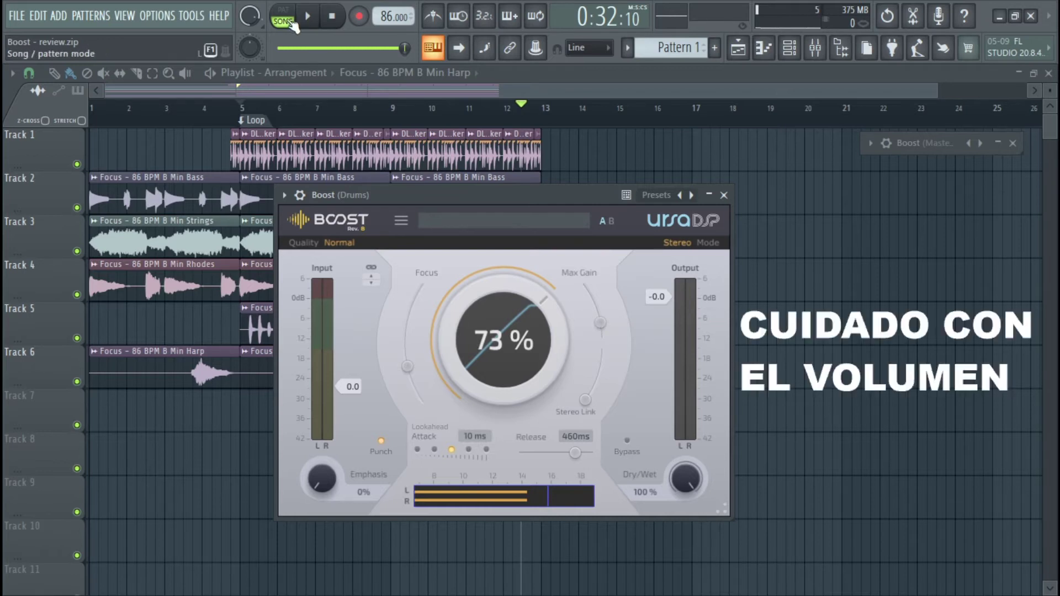
Resume playback and raise the boost amount to 86% and Focus to 100% on the drums.
{"action": "left_click", "coordinate": [314, 20]}
{"action": "mouse_move", "coordinate": [595, 330]}
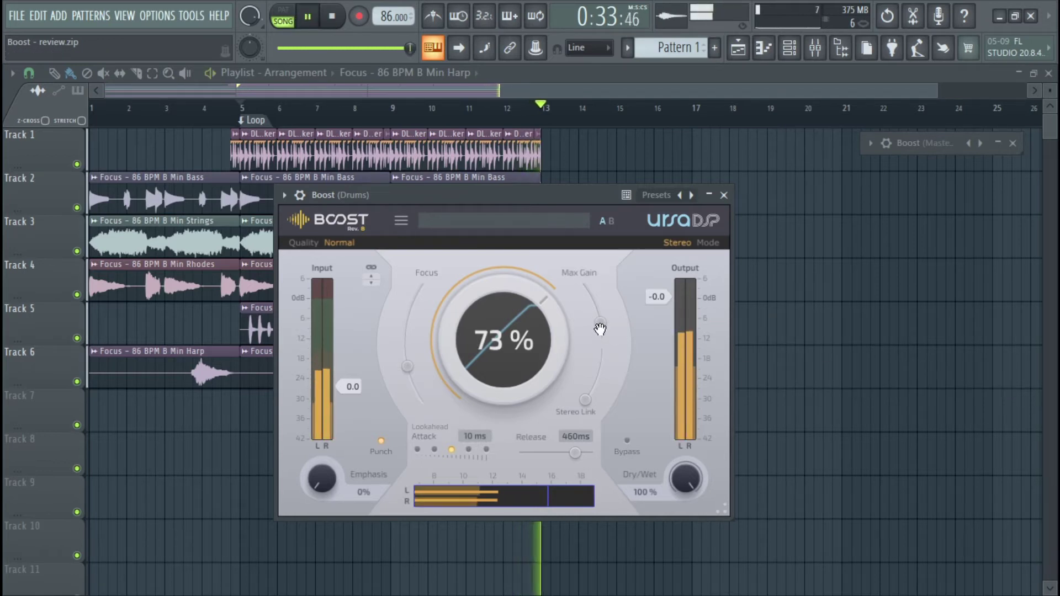
{"action": "left_click_drag", "start_coordinate": [504, 339], "coordinate": [504, 316]}
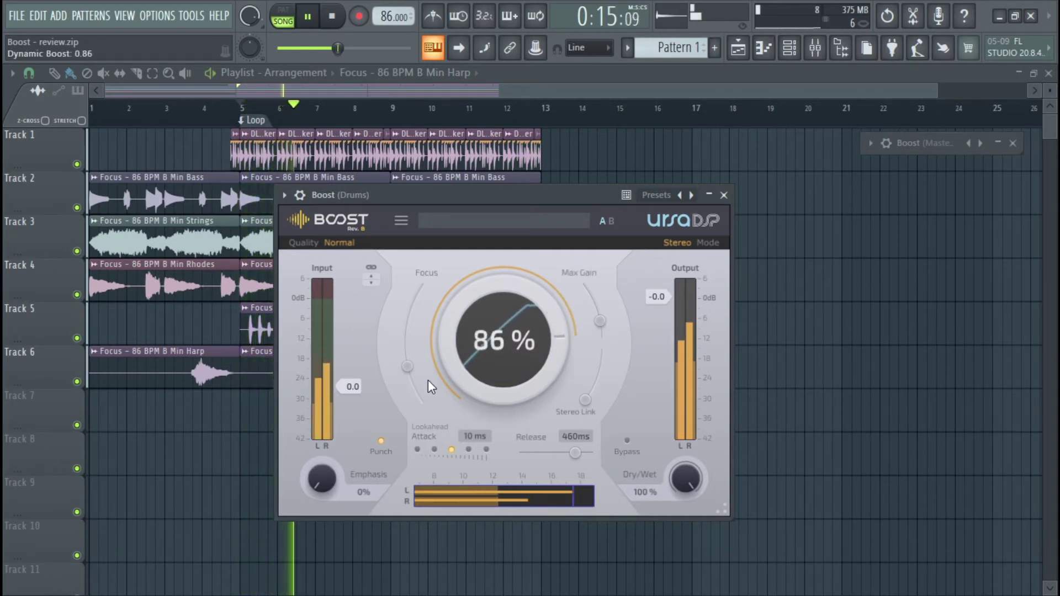
{"action": "left_click_drag", "start_coordinate": [409, 370], "coordinate": [416, 297]}
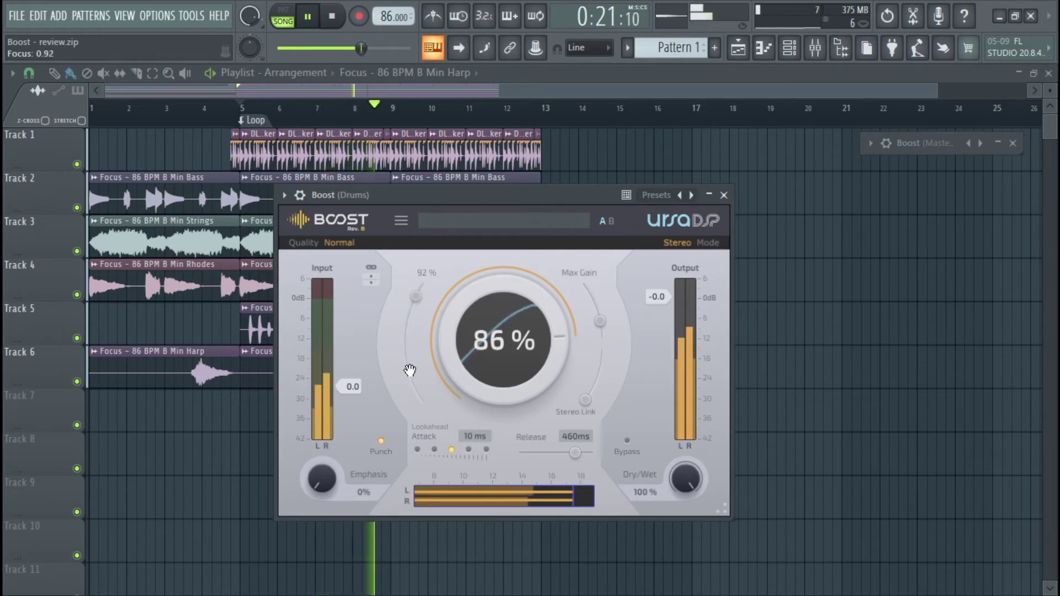
{"action": "left_click_drag", "start_coordinate": [416, 296], "coordinate": [421, 287]}
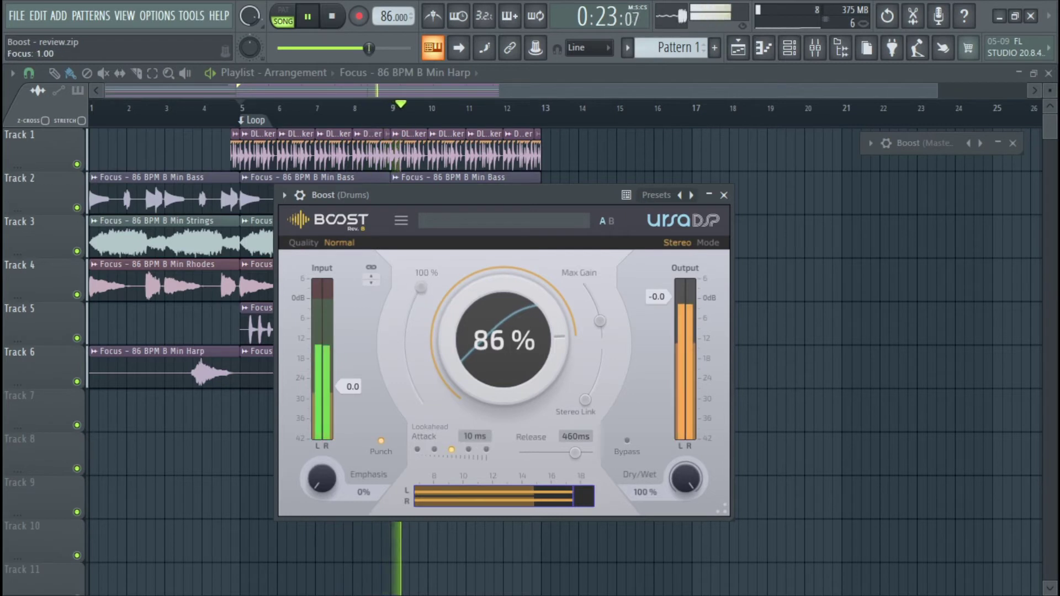
Lower the boost amount to 38%, set Max Gain to about 12.7 dB and reduce Focus to around its midpoint.
{"action": "left_click_drag", "start_coordinate": [538, 321], "coordinate": [538, 374]}
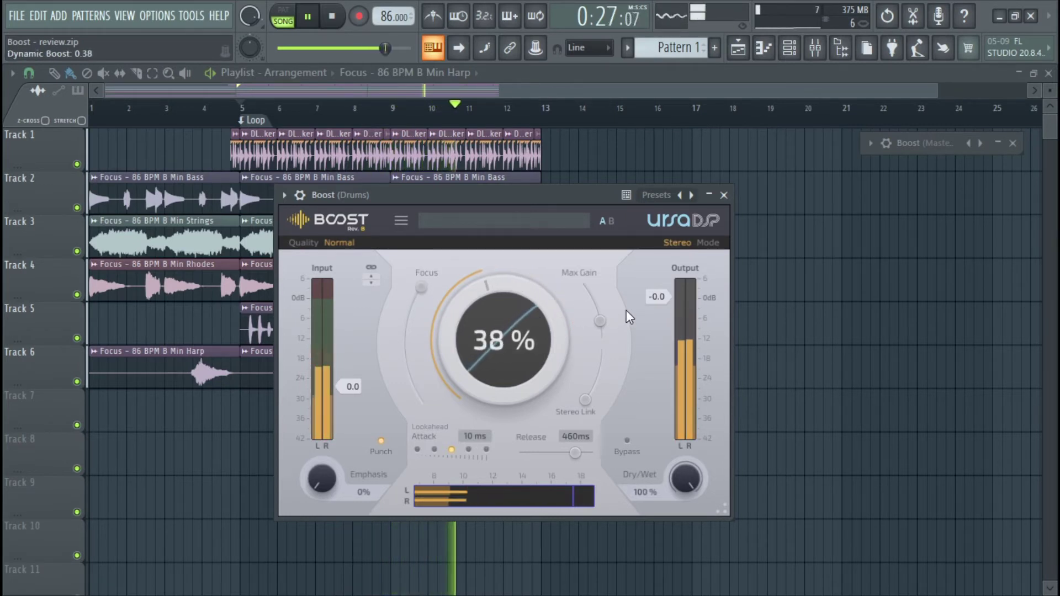
{"action": "mouse_move", "coordinate": [597, 323]}
{"action": "left_mouse_down"}
{"action": "mouse_move", "coordinate": [597, 360]}
{"action": "mouse_move", "coordinate": [596, 340]}
{"action": "left_mouse_up"}
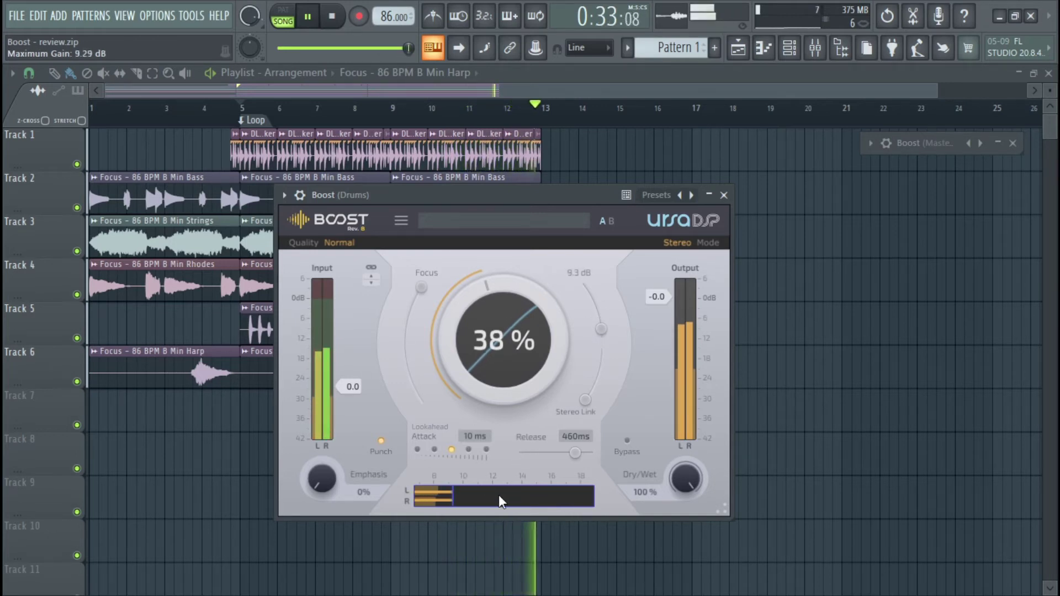
{"action": "left_click_drag", "start_coordinate": [615, 323], "coordinate": [614, 308]}
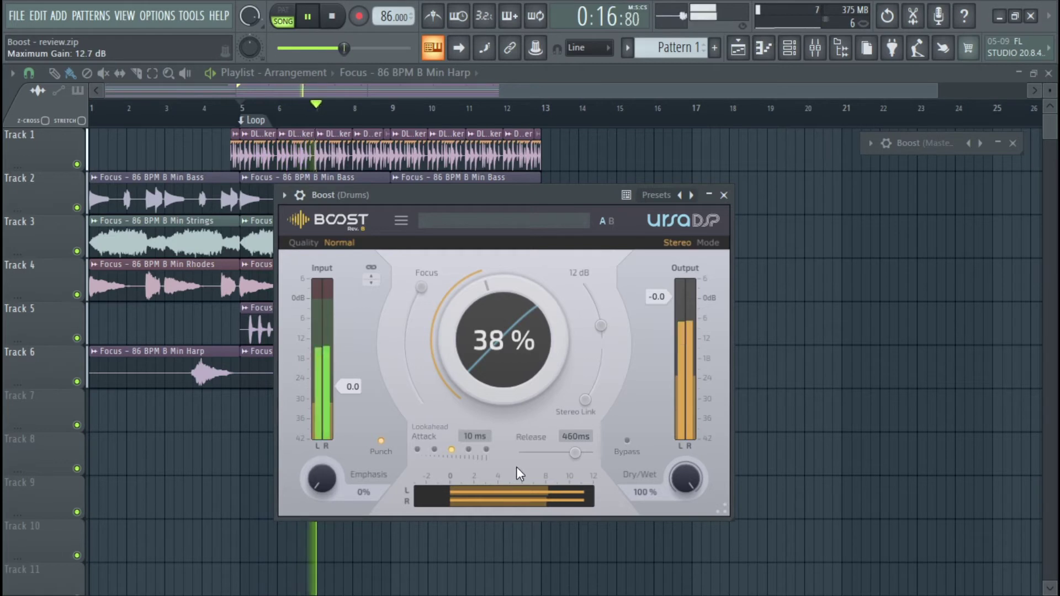
{"action": "left_click_drag", "start_coordinate": [422, 287], "coordinate": [405, 334]}
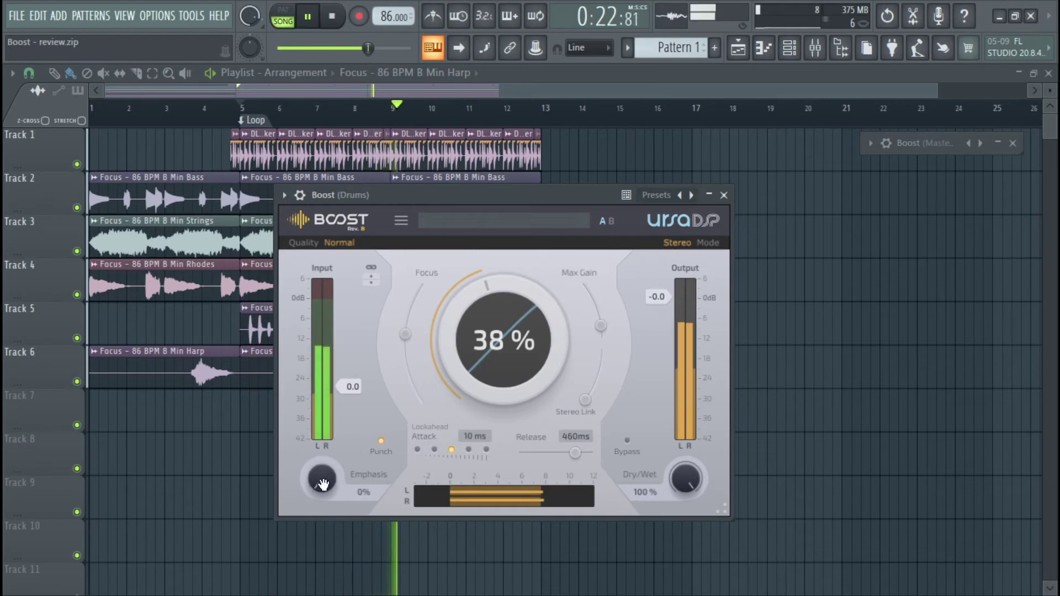
Set Emphasis to 200%, the boost amount to 64% and the output gain to -1 dB.
{"action": "left_click_drag", "start_coordinate": [322, 480], "coordinate": [322, 357]}
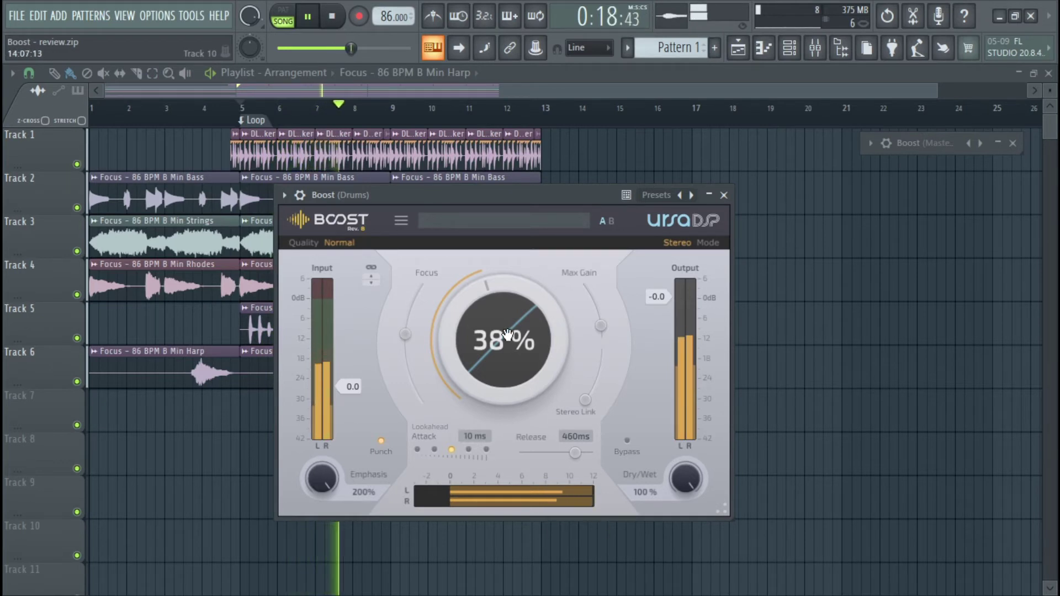
{"action": "left_click_drag", "start_coordinate": [507, 334], "coordinate": [506, 366]}
{"action": "double_click", "coordinate": [656, 297]}
{"action": "type", "text": "-1"}
{"action": "key", "text": "Return"}
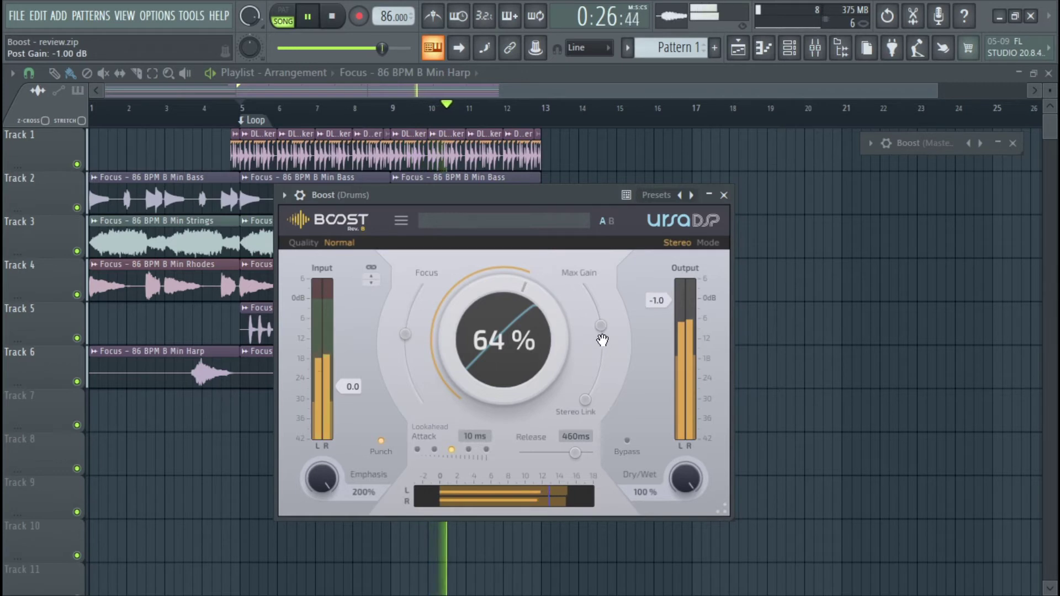
Raise Max Gain slightly, trim the boost amount to 63% and reduce Emphasis to 57%.
{"action": "left_click_drag", "start_coordinate": [600, 343], "coordinate": [601, 335]}
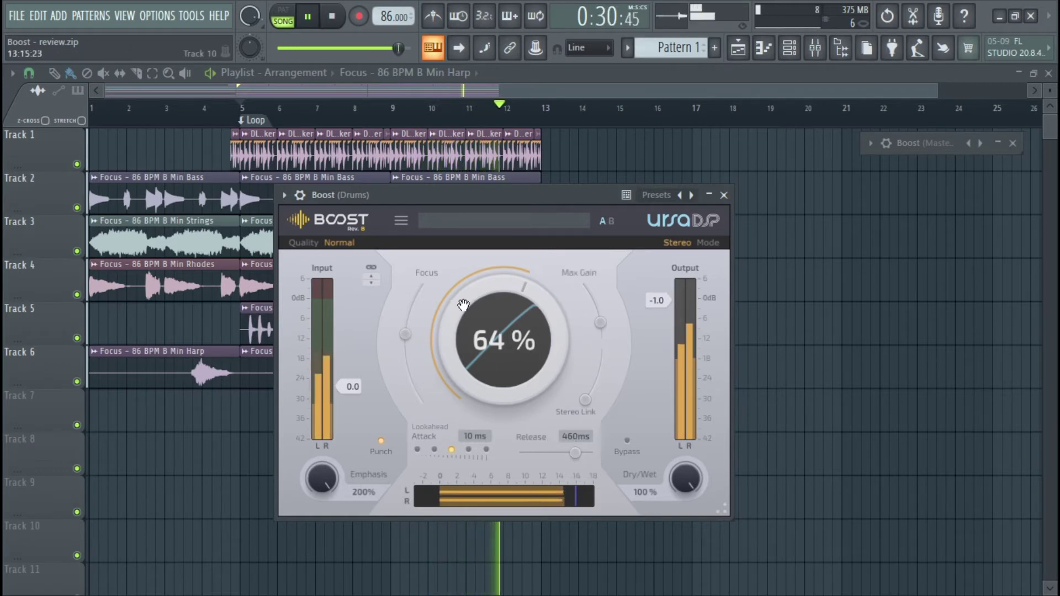
{"action": "left_click_drag", "start_coordinate": [494, 310], "coordinate": [494, 312]}
{"action": "left_click_drag", "start_coordinate": [321, 479], "coordinate": [321, 506]}
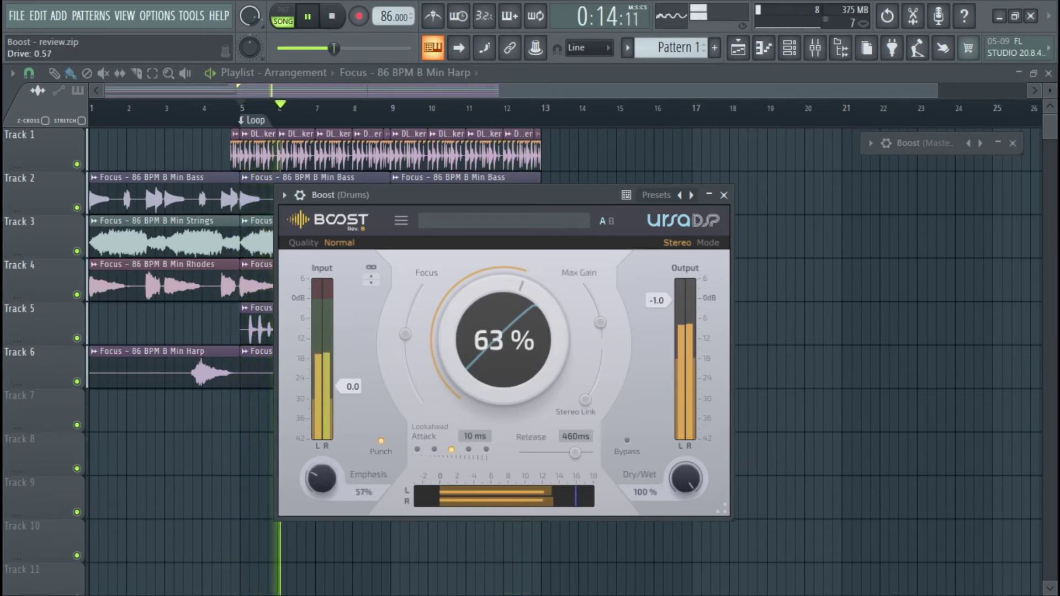
Reduce the drum boost amount to 32% and Emphasis to 0%, and set Attack to 2.0 ms and Release to 2.00 ms.
{"action": "left_click_drag", "start_coordinate": [470, 367], "coordinate": [470, 399]}
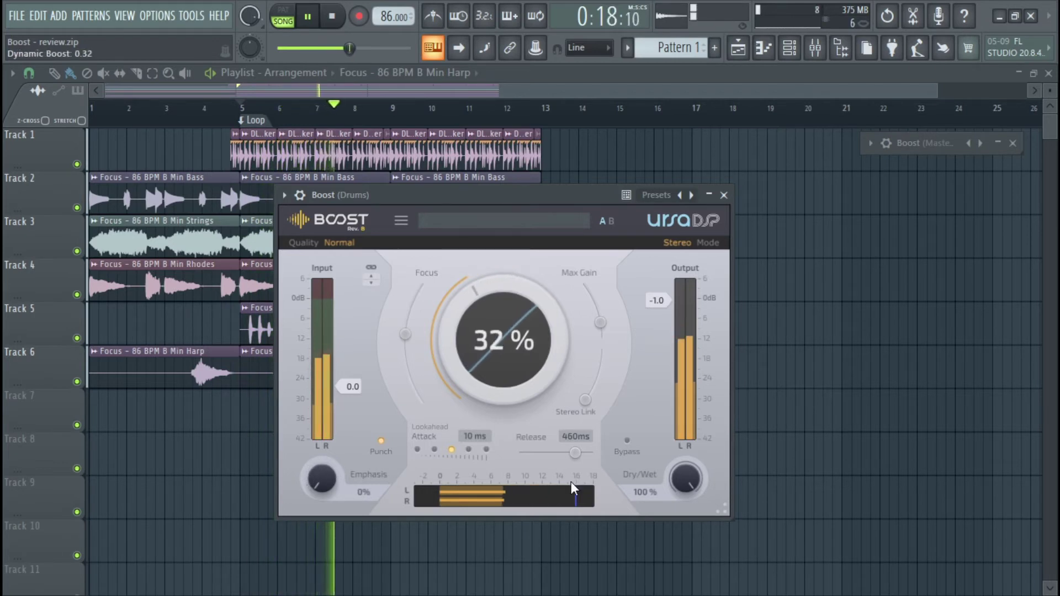
{"action": "left_click_drag", "start_coordinate": [575, 453], "coordinate": [562, 453]}
{"action": "left_click", "coordinate": [417, 449]}
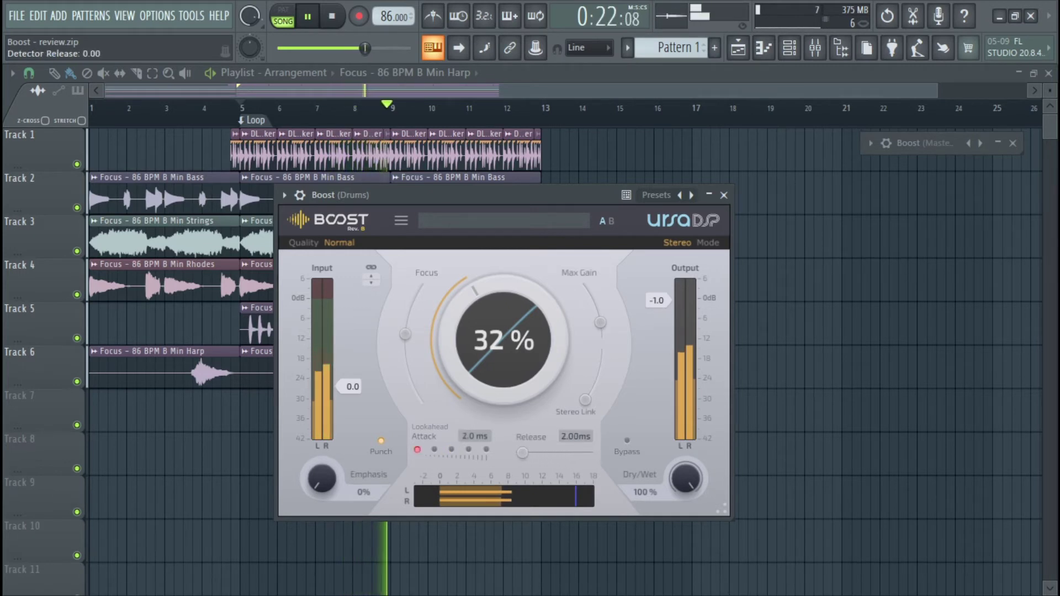
Raise the drum boost to 100%, Focus to 92% and Max Gain, lower the output gain to -13.4 dB, and stop playback.
{"action": "left_click_drag", "start_coordinate": [503, 354], "coordinate": [504, 285]}
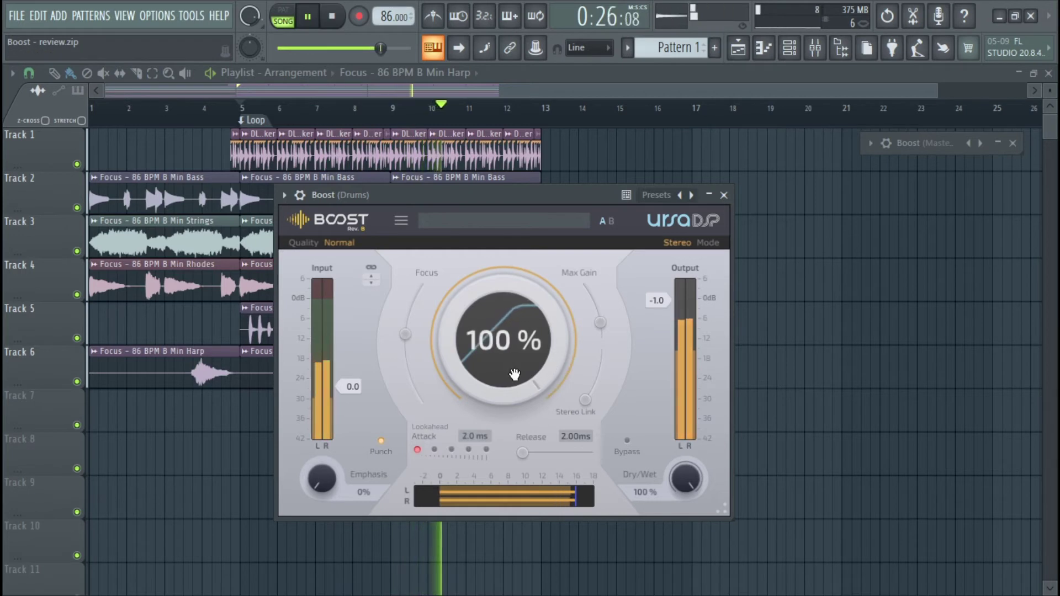
{"action": "mouse_move", "coordinate": [602, 332]}
{"action": "left_mouse_down"}
{"action": "mouse_move", "coordinate": [602, 294]}
{"action": "mouse_move", "coordinate": [591, 315]}
{"action": "left_mouse_up"}
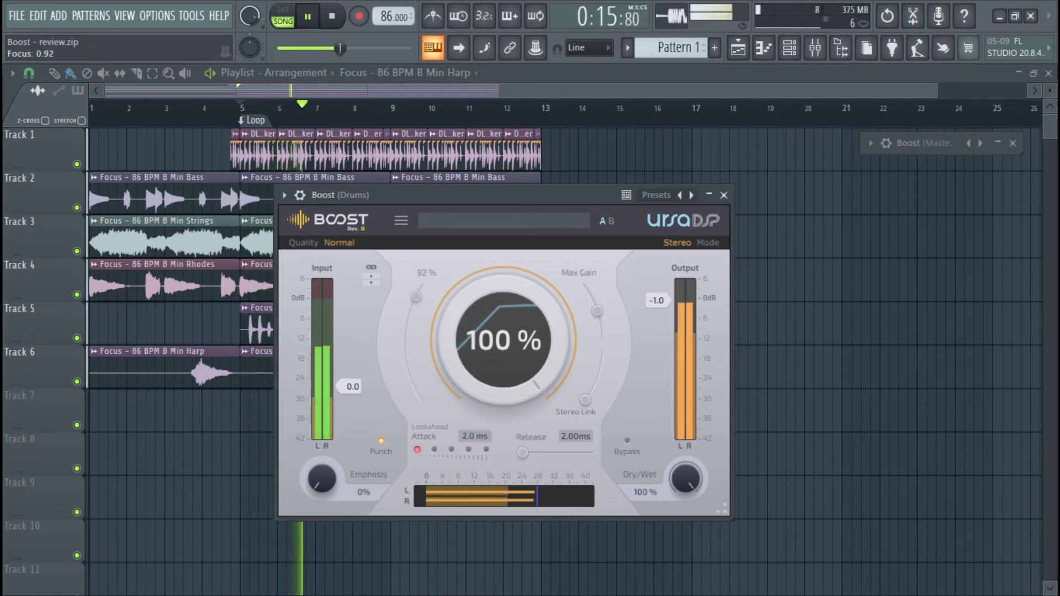
{"action": "left_click_drag", "start_coordinate": [656, 318], "coordinate": [657, 344]}
{"action": "mouse_move", "coordinate": [594, 296]}
{"action": "left_mouse_down"}
{"action": "mouse_move", "coordinate": [594, 285]}
{"action": "mouse_move", "coordinate": [598, 313]}
{"action": "left_mouse_up"}
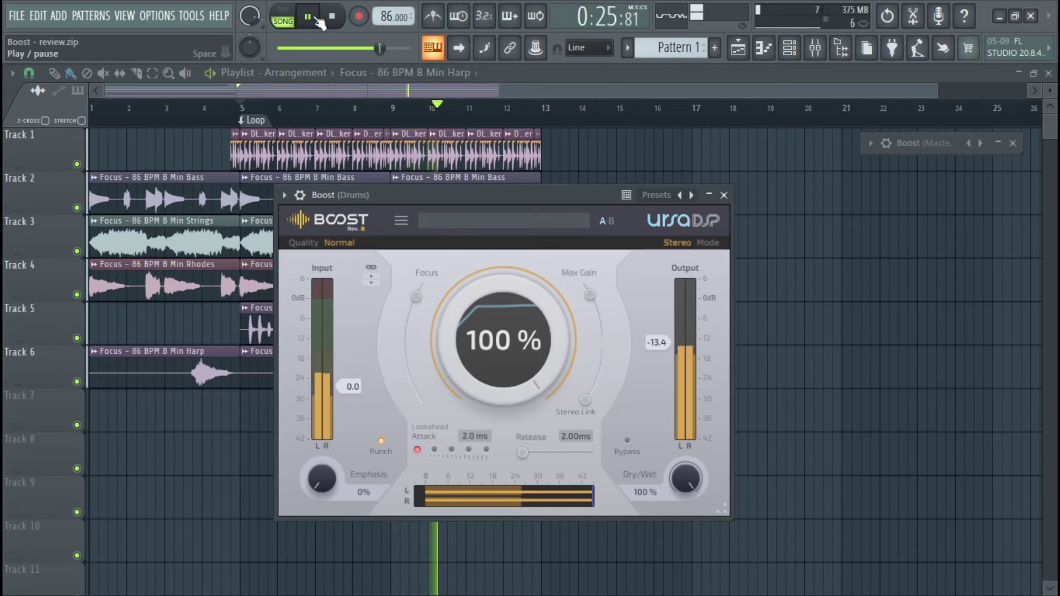
{"action": "key", "text": "space"}
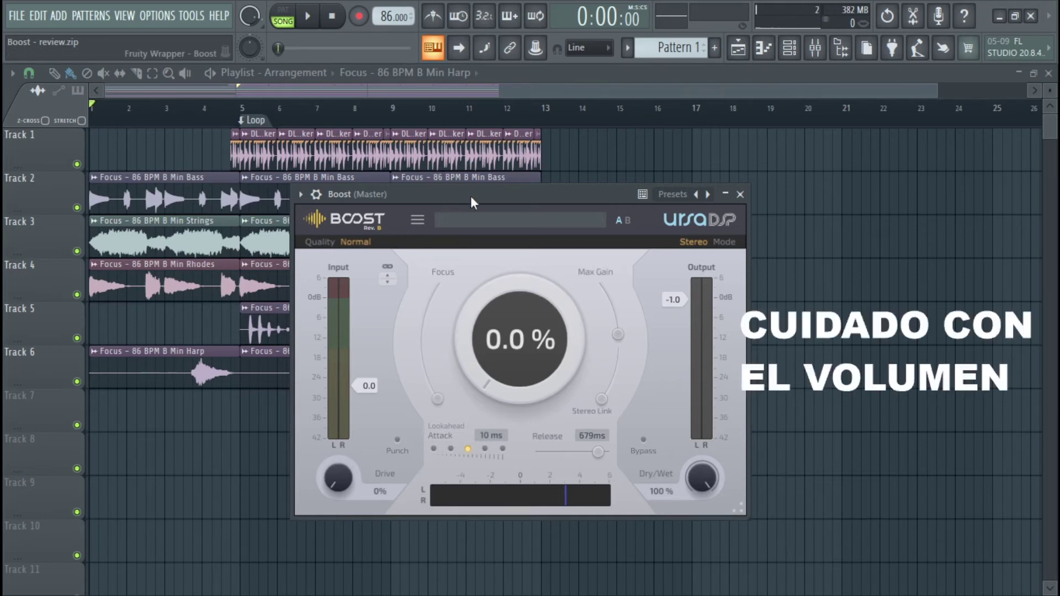
Start playback of the full arrangement and raise Drive to 200% on the master channel's Boost.
{"action": "left_click_drag", "start_coordinate": [470, 197], "coordinate": [462, 193]}
{"action": "left_click", "coordinate": [309, 18]}
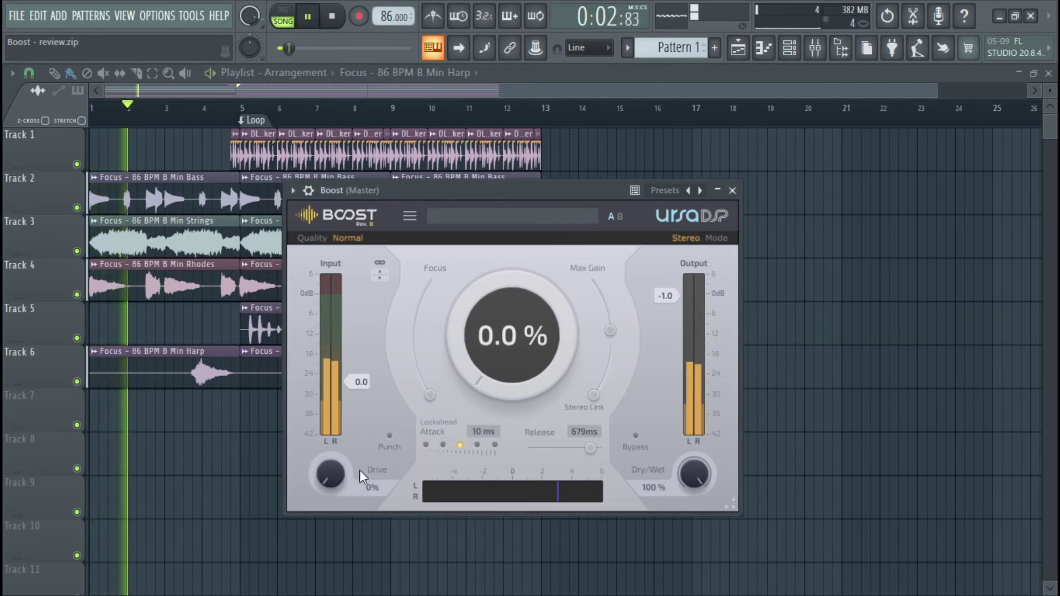
{"action": "left_click_drag", "start_coordinate": [334, 485], "coordinate": [336, 476]}
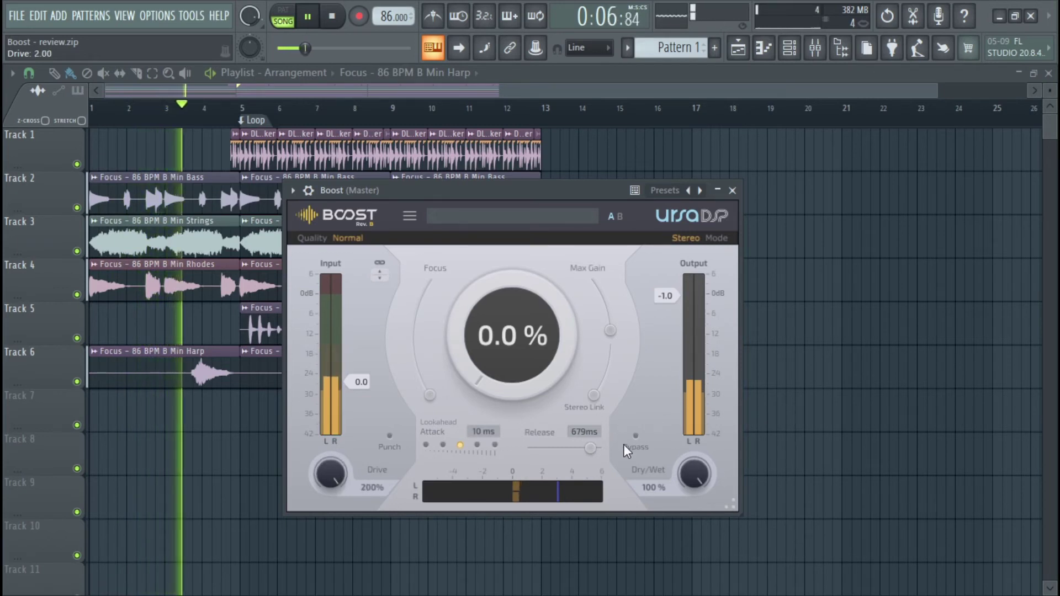
Compare the master with and without the 200% Drive by toggling the plugin's bypass several times, leaving it active.
{"action": "left_click", "coordinate": [640, 436]}
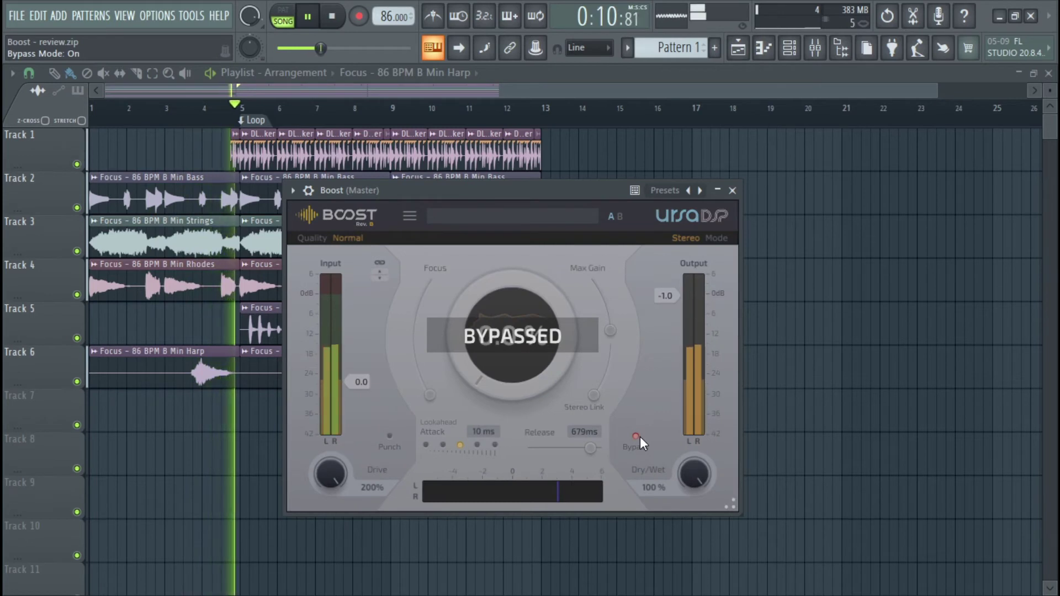
{"action": "left_click", "coordinate": [640, 436]}
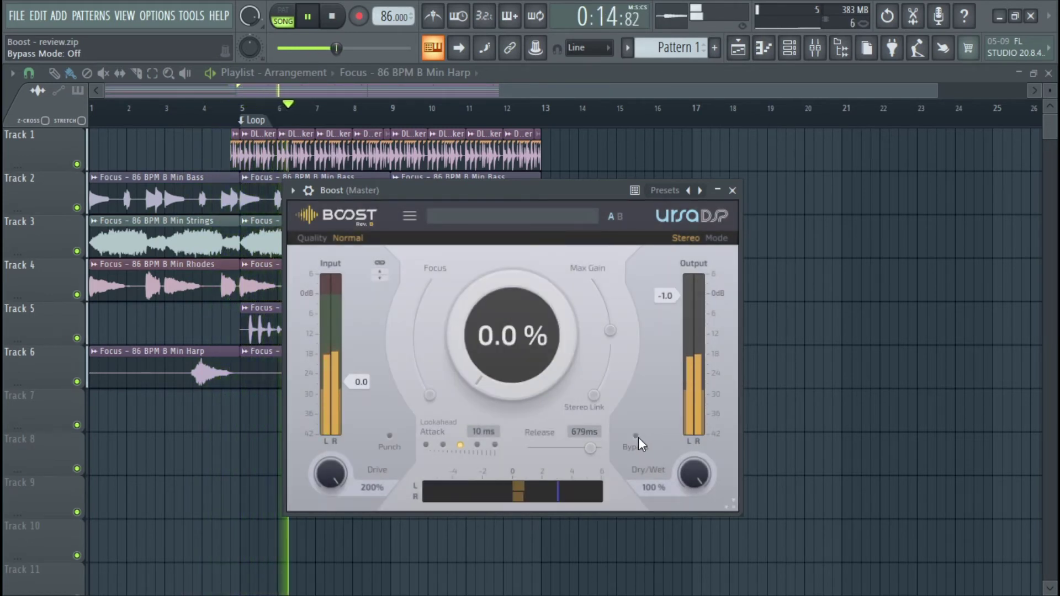
{"action": "left_click", "coordinate": [636, 436]}
{"action": "left_click", "coordinate": [638, 438]}
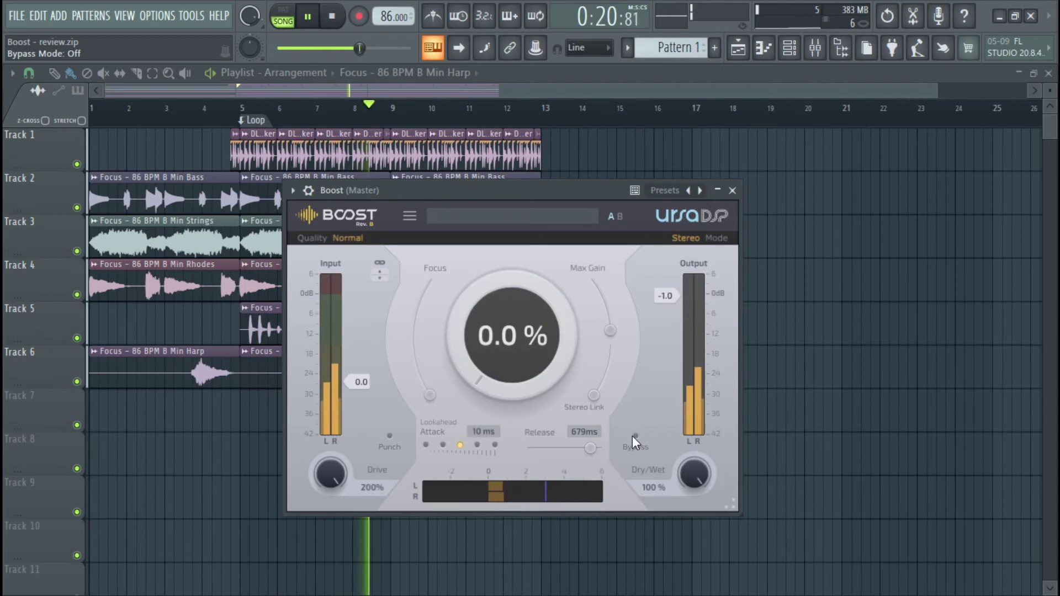
{"action": "left_click", "coordinate": [635, 436]}
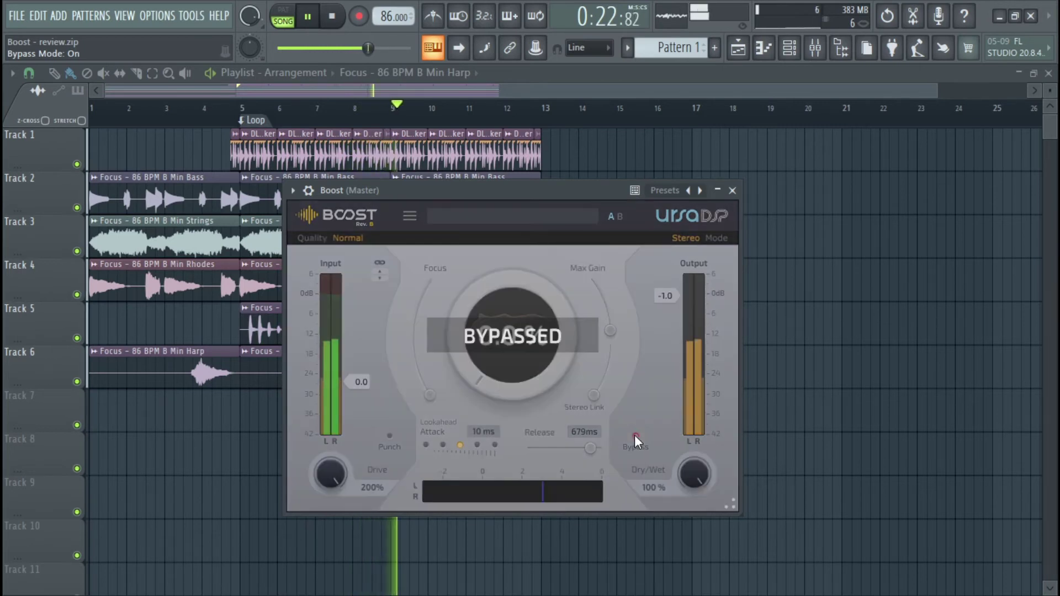
{"action": "left_click", "coordinate": [635, 435]}
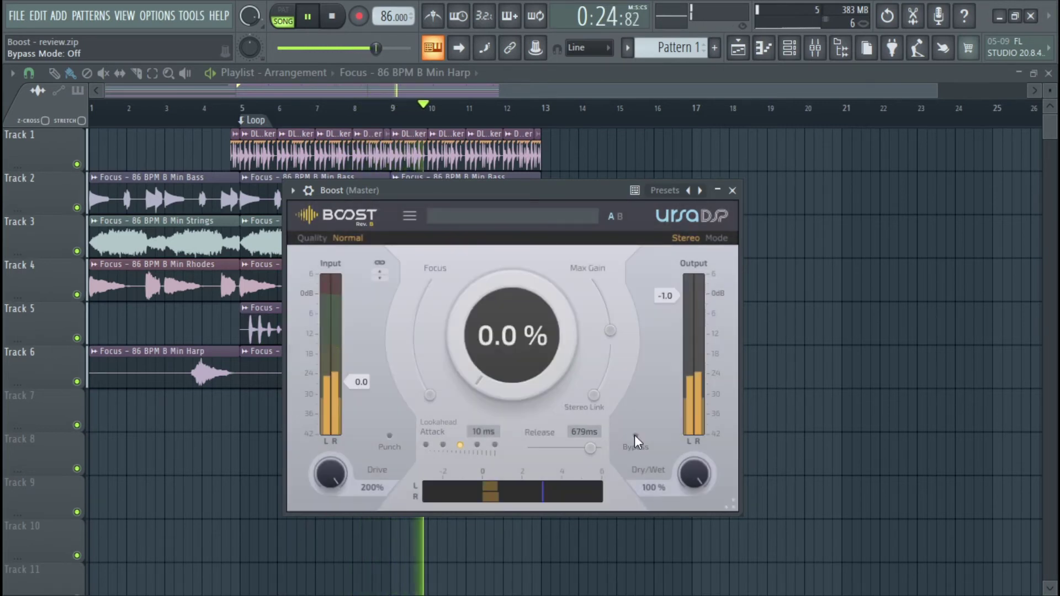
Raise the master boost amount to 21% and reset Drive to 0%.
{"action": "scroll", "coordinate": [501, 377], "scroll_direction": "up", "scroll_amount": 4}
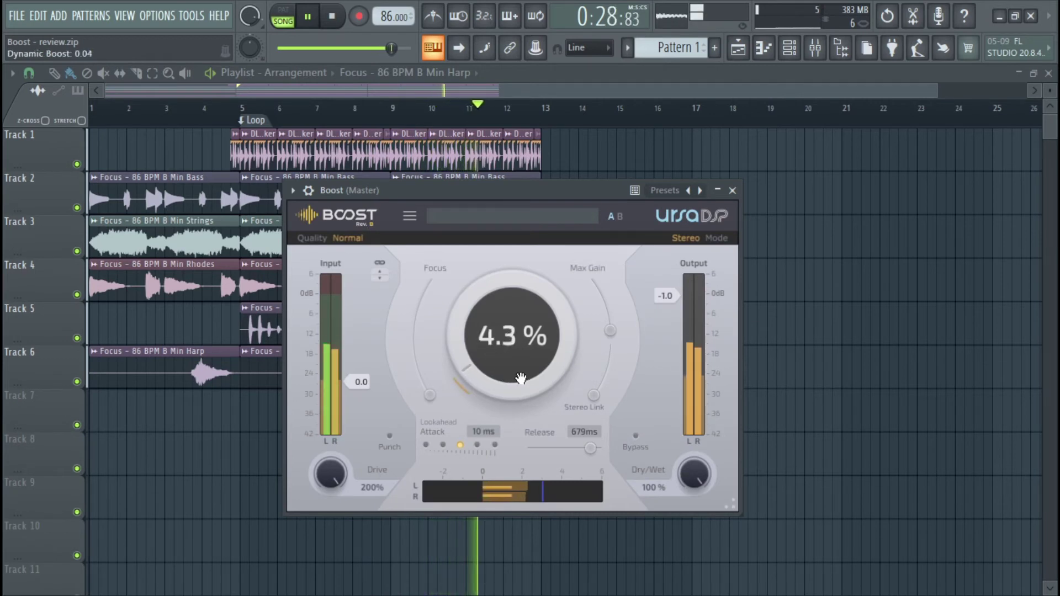
{"action": "left_click_drag", "start_coordinate": [510, 382], "coordinate": [511, 299]}
{"action": "left_click_drag", "start_coordinate": [376, 454], "coordinate": [376, 500]}
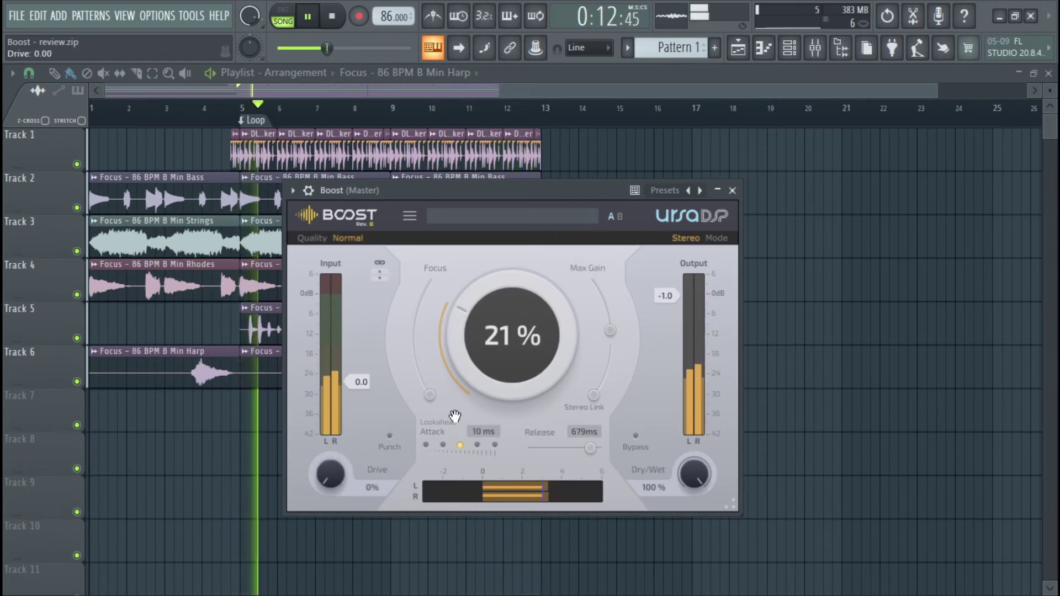
Increase the master boost amount to 54% and raise Max Gain to about 31 dB.
{"action": "left_click_drag", "start_coordinate": [512, 336], "coordinate": [512, 263]}
{"action": "left_click", "coordinate": [608, 331]}
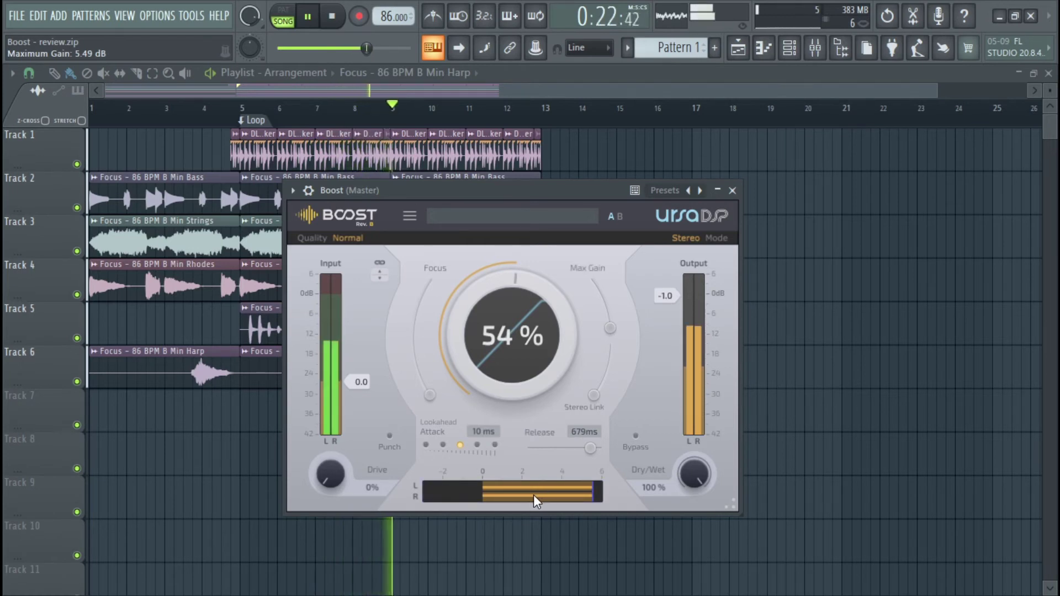
{"action": "left_click_drag", "start_coordinate": [602, 341], "coordinate": [613, 259]}
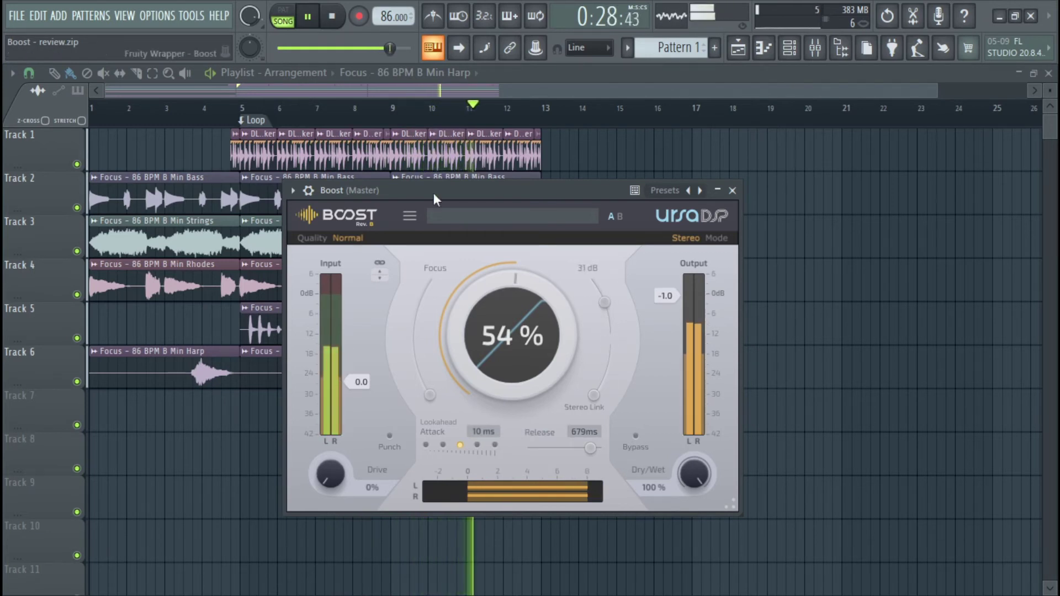
Raise the master boost amount to 79%, Max Gain to about 35 dB and Focus to 50%.
{"action": "left_click_drag", "start_coordinate": [501, 355], "coordinate": [502, 322]}
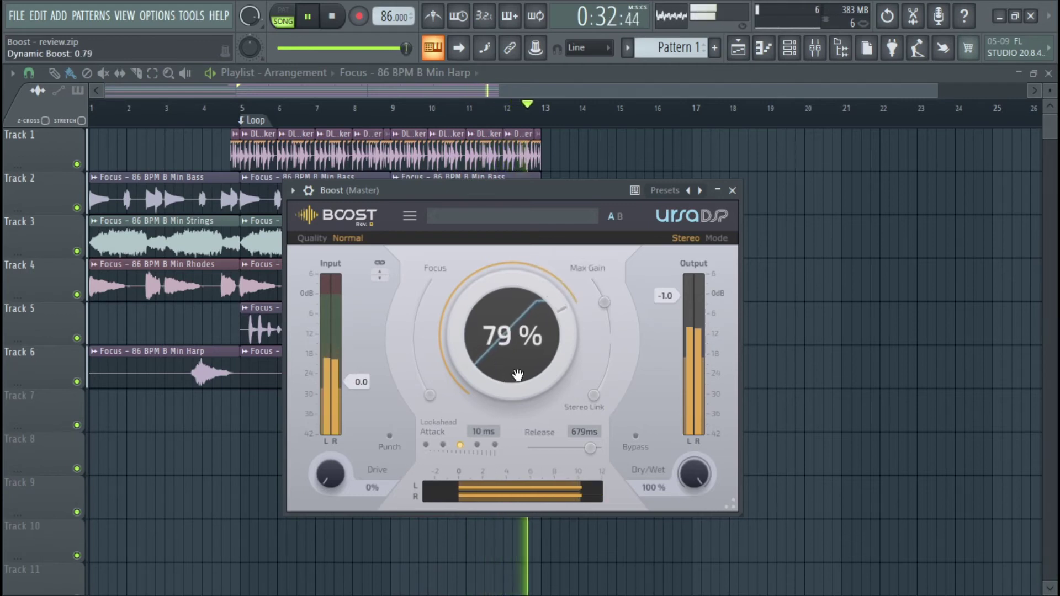
{"action": "left_click_drag", "start_coordinate": [606, 302], "coordinate": [607, 296]}
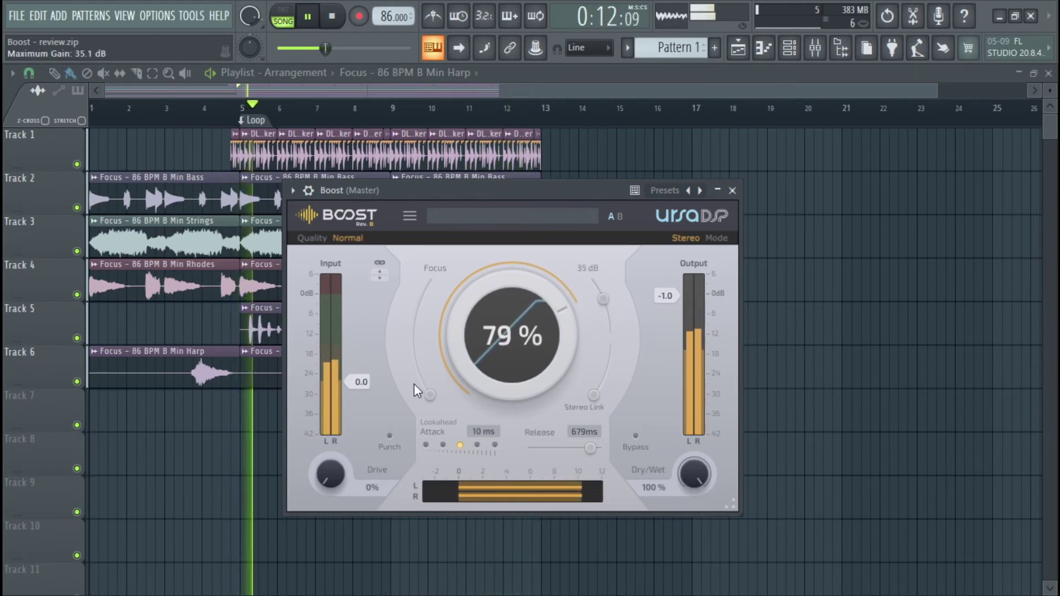
{"action": "left_click_drag", "start_coordinate": [433, 391], "coordinate": [413, 338]}
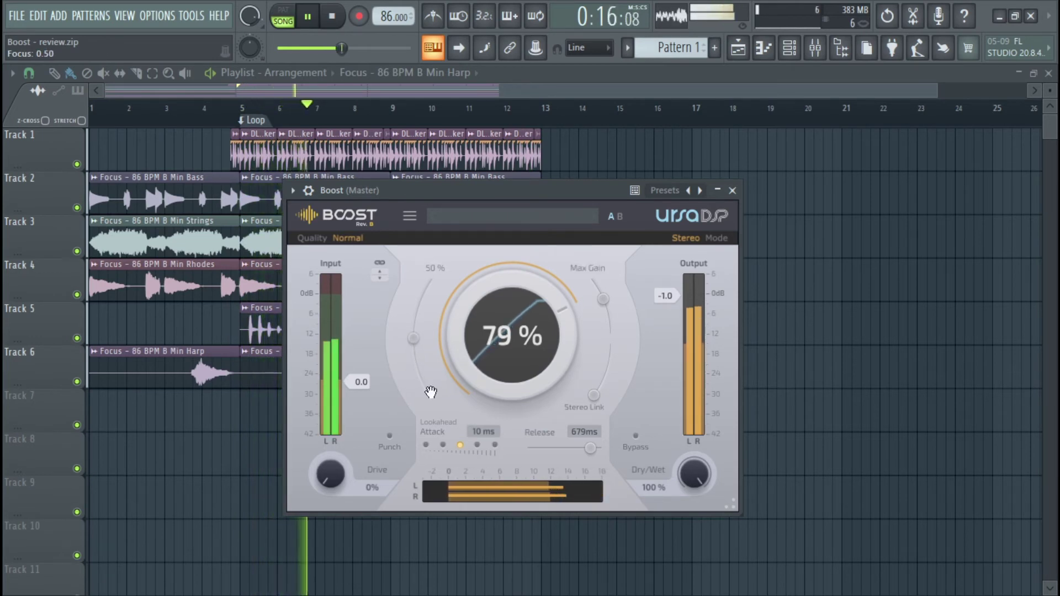
Lower the master output gain to about -8.3 dB and compare the processed sound against the bypassed signal.
{"action": "mouse_move", "coordinate": [666, 296]}
{"action": "left_mouse_down"}
{"action": "mouse_move", "coordinate": [666, 332]}
{"action": "mouse_move", "coordinate": [665, 320]}
{"action": "left_mouse_up"}
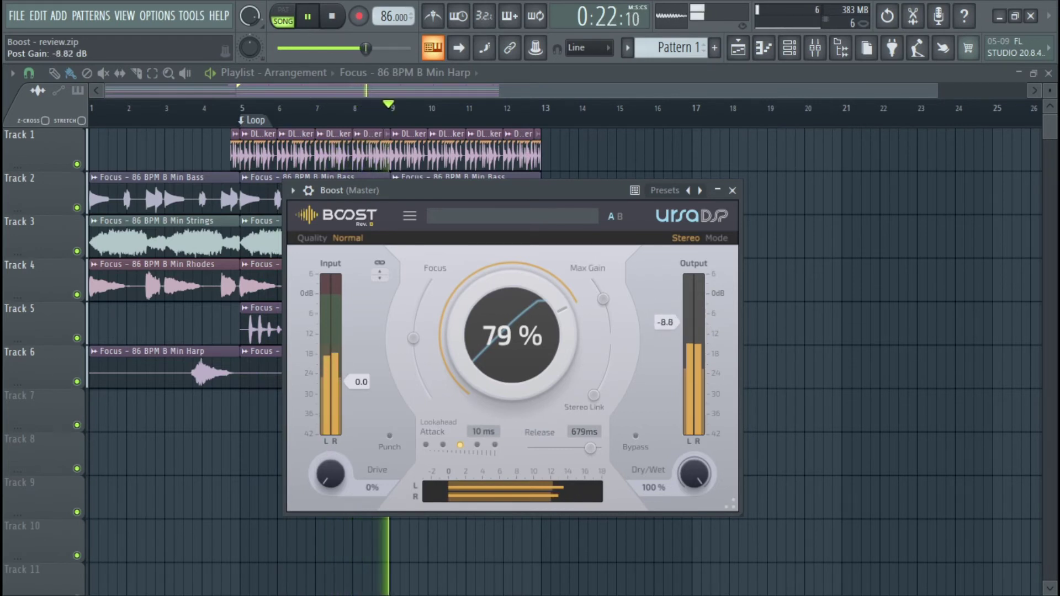
{"action": "left_click", "coordinate": [636, 436]}
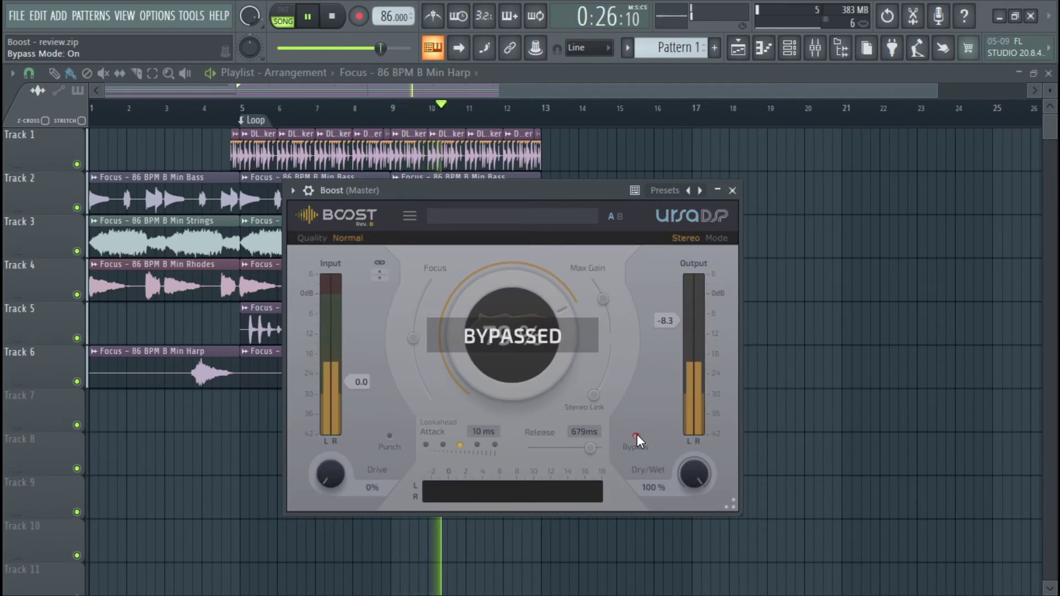
{"action": "left_click", "coordinate": [637, 435]}
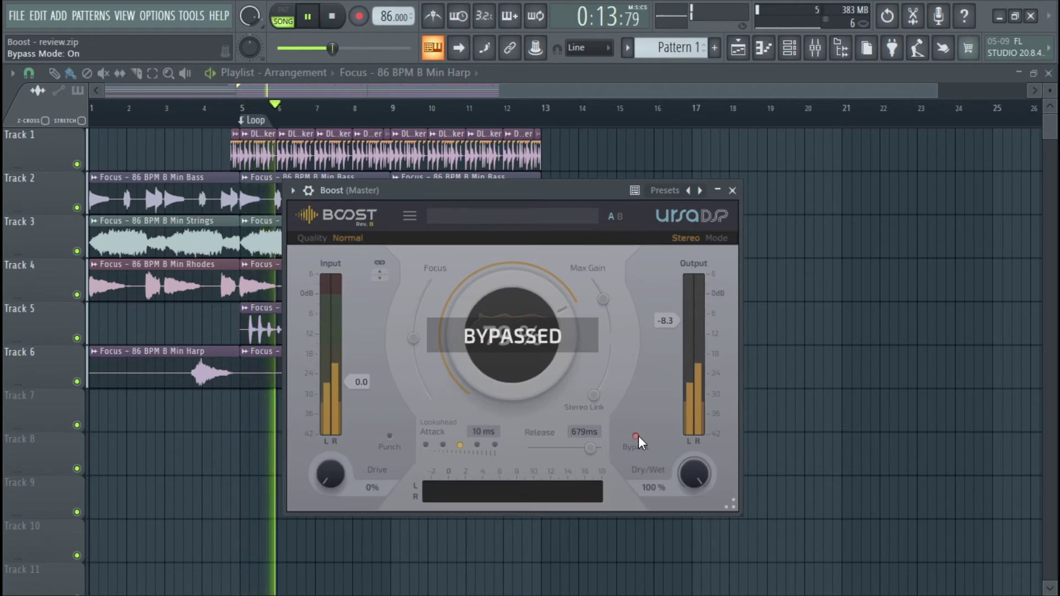
{"action": "left_click", "coordinate": [636, 437]}
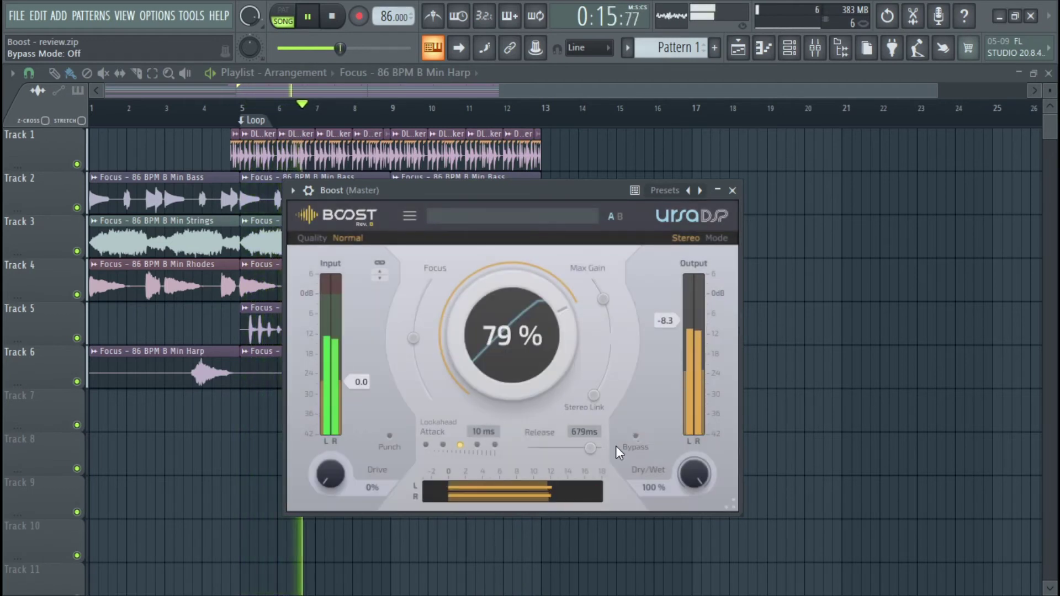
Set the master plugin's output gain to -1 dB.
{"action": "left_click_drag", "start_coordinate": [675, 307], "coordinate": [675, 296]}
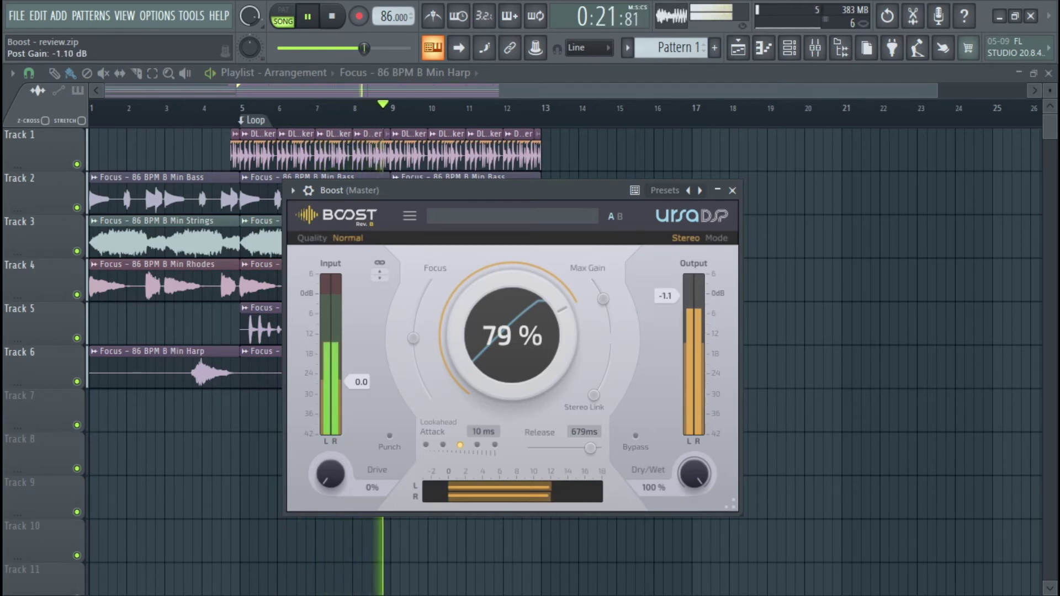
{"action": "double_click", "coordinate": [667, 297]}
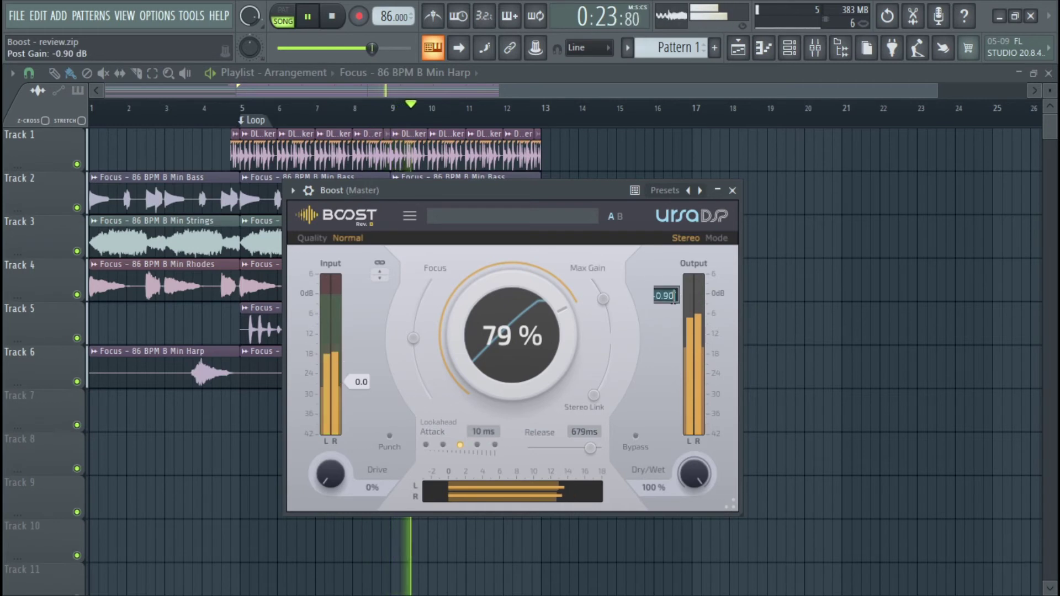
{"action": "type", "text": "-1"}
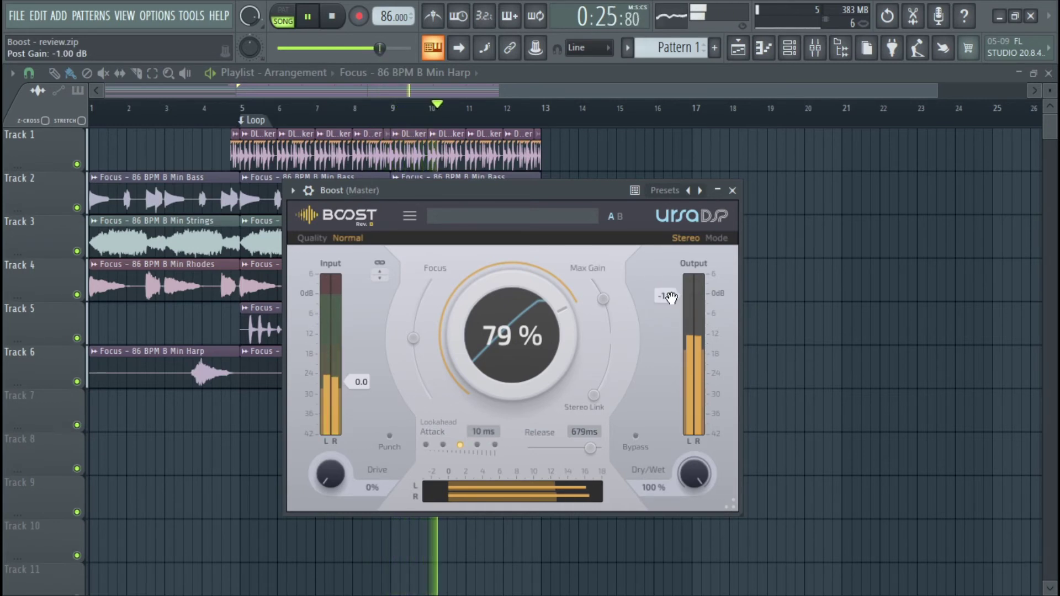
{"action": "key", "text": "Return"}
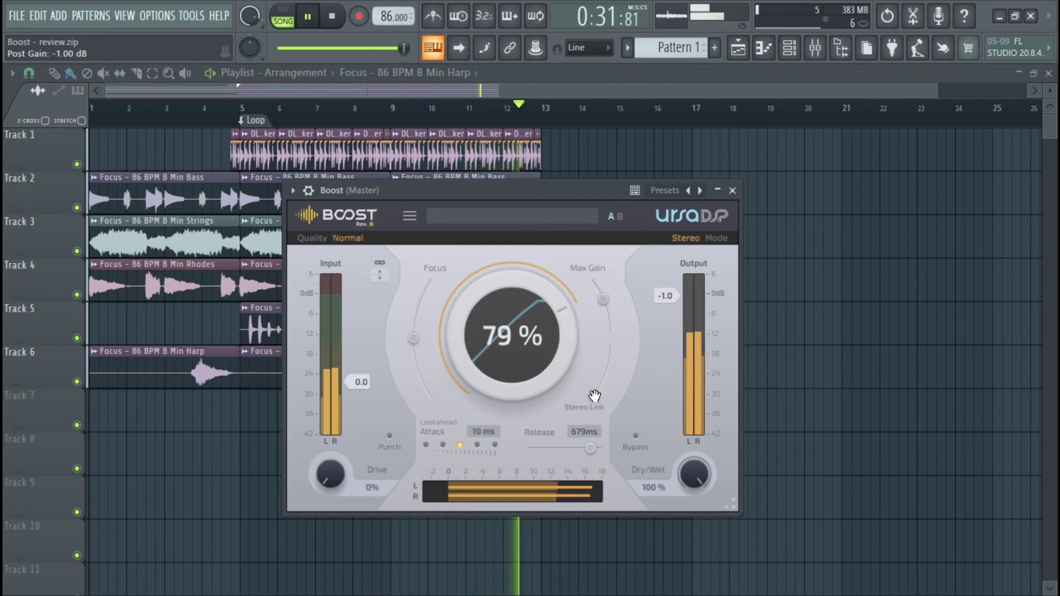
Audition Stereo Link at up to 100% on the master and return it to 0%.
{"action": "left_click_drag", "start_coordinate": [595, 392], "coordinate": [611, 348]}
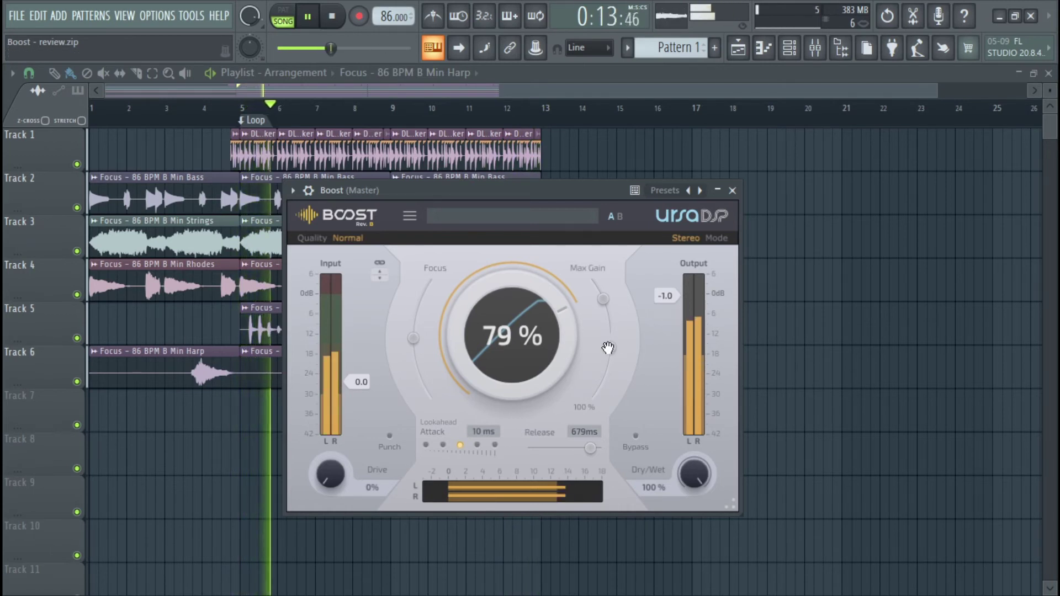
{"action": "left_click_drag", "start_coordinate": [610, 347], "coordinate": [602, 381]}
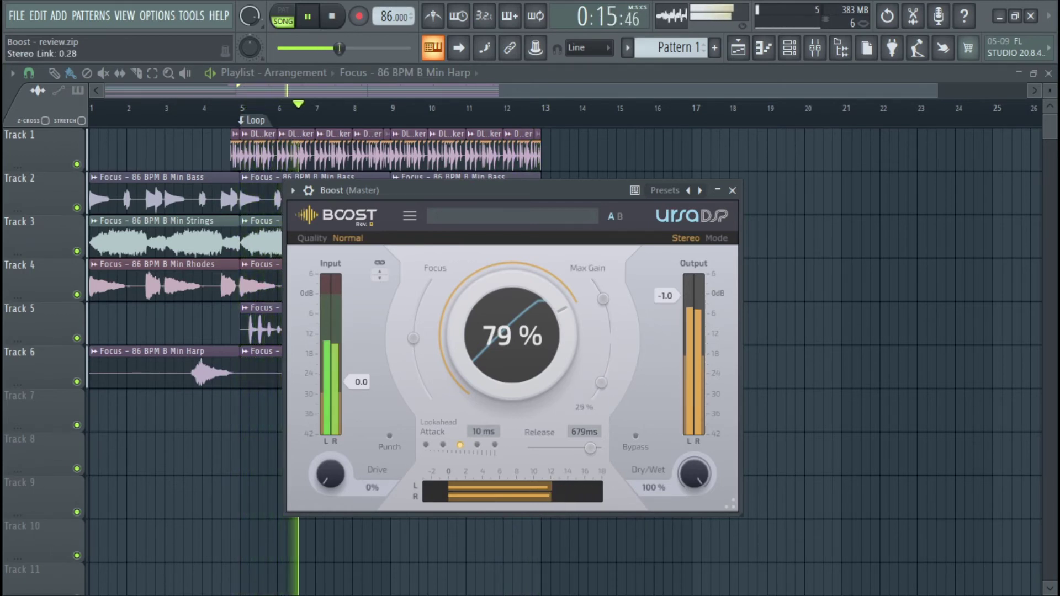
{"action": "left_click_drag", "start_coordinate": [616, 346], "coordinate": [614, 365]}
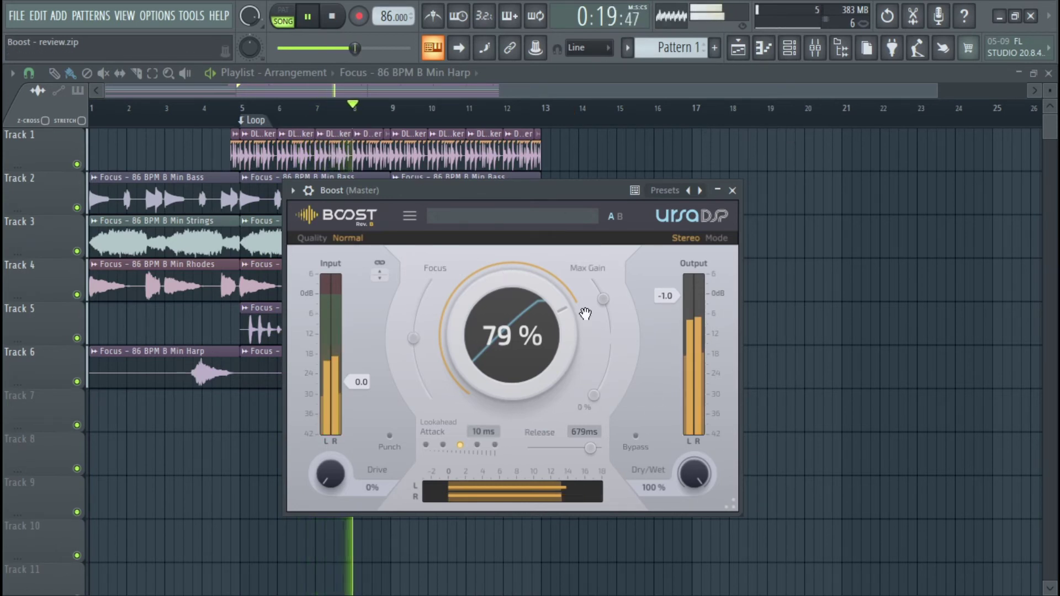
Set Focus and the boost amount to 100%, reduce Max Gain to about 14.1 dB, and bypass the plugin for comparison.
{"action": "left_click_drag", "start_coordinate": [413, 338], "coordinate": [430, 283]}
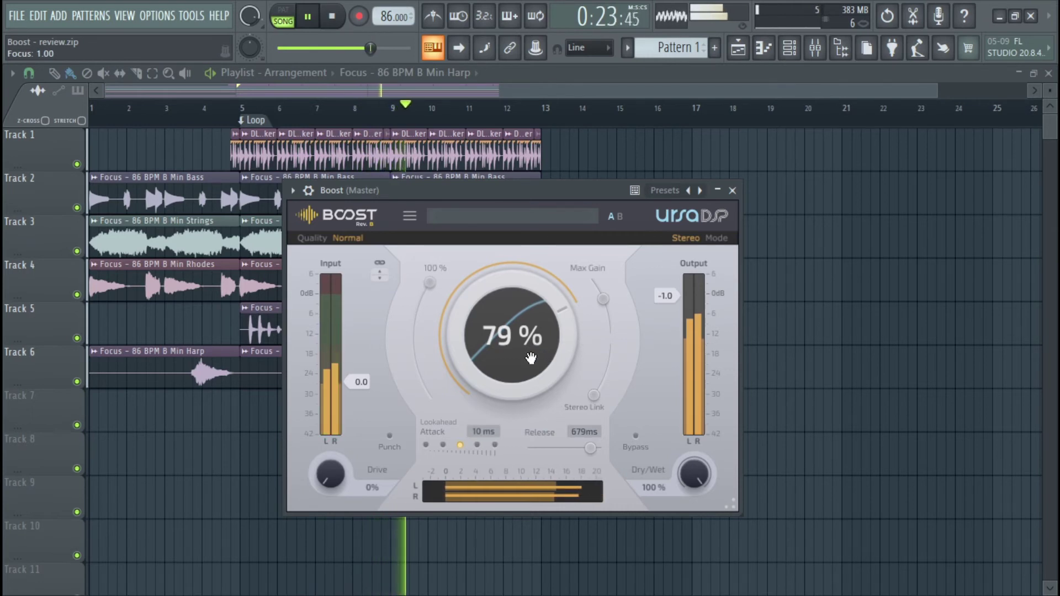
{"action": "left_click_drag", "start_coordinate": [531, 359], "coordinate": [531, 325]}
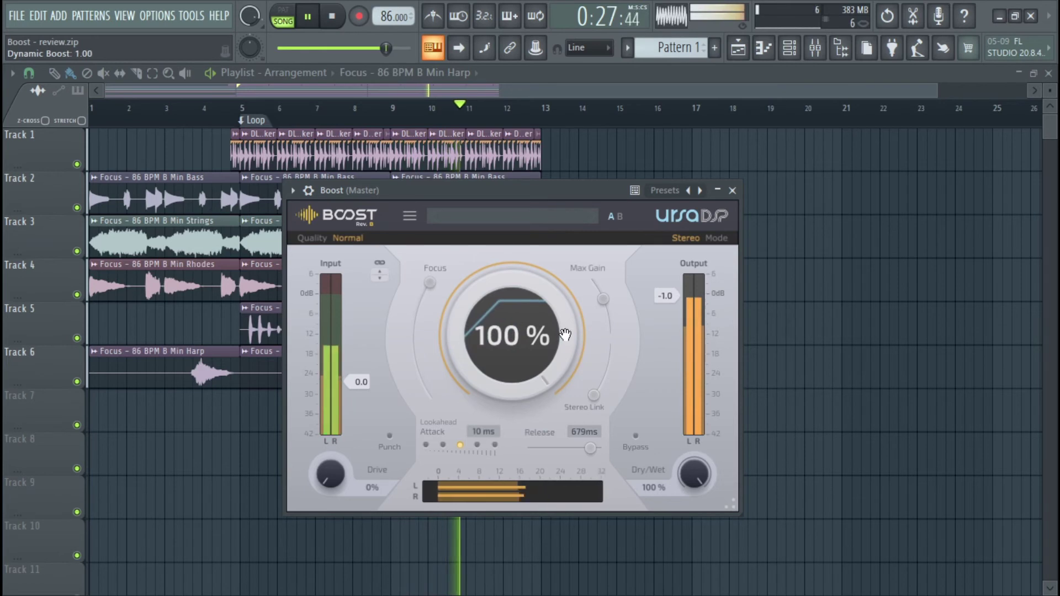
{"action": "left_click_drag", "start_coordinate": [609, 297], "coordinate": [609, 319]}
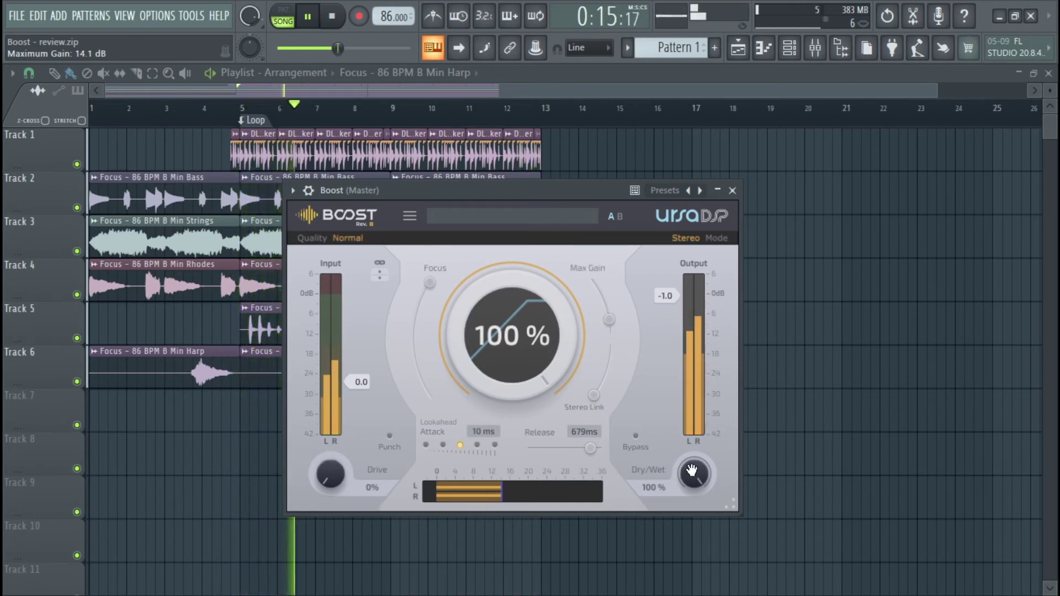
{"action": "left_click", "coordinate": [635, 437]}
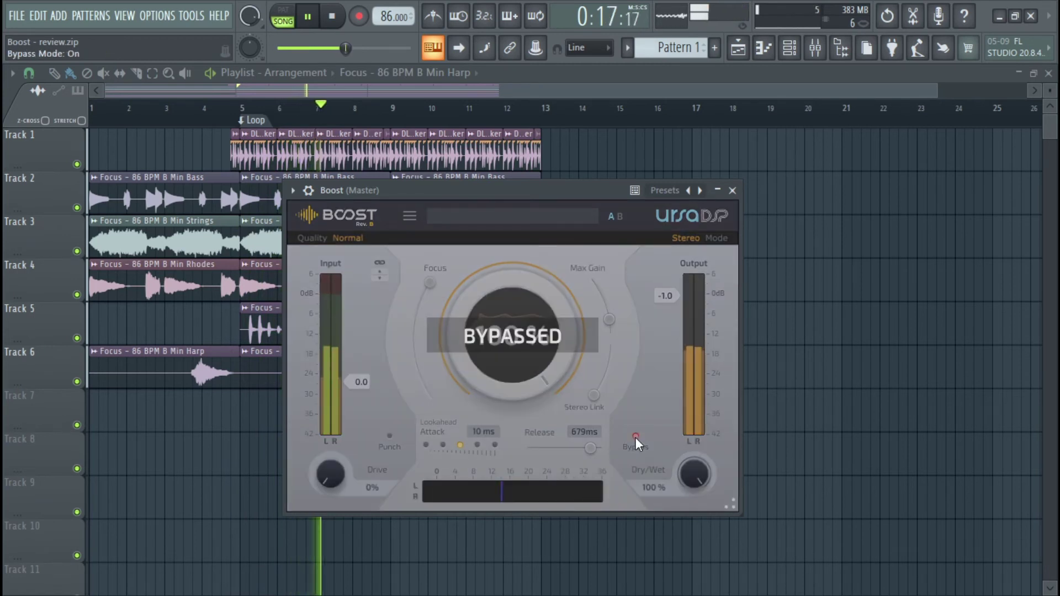
Take the master plugin out of bypass and audition the Dry/Wet mix, leaving it at 100%.
{"action": "left_click", "coordinate": [635, 438]}
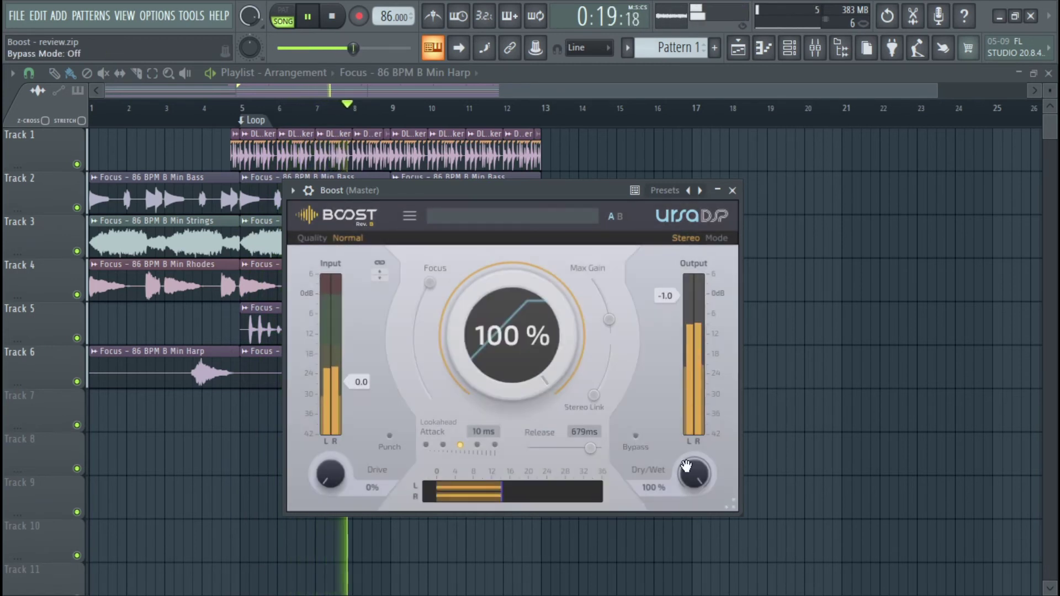
{"action": "left_click_drag", "start_coordinate": [705, 472], "coordinate": [701, 445]}
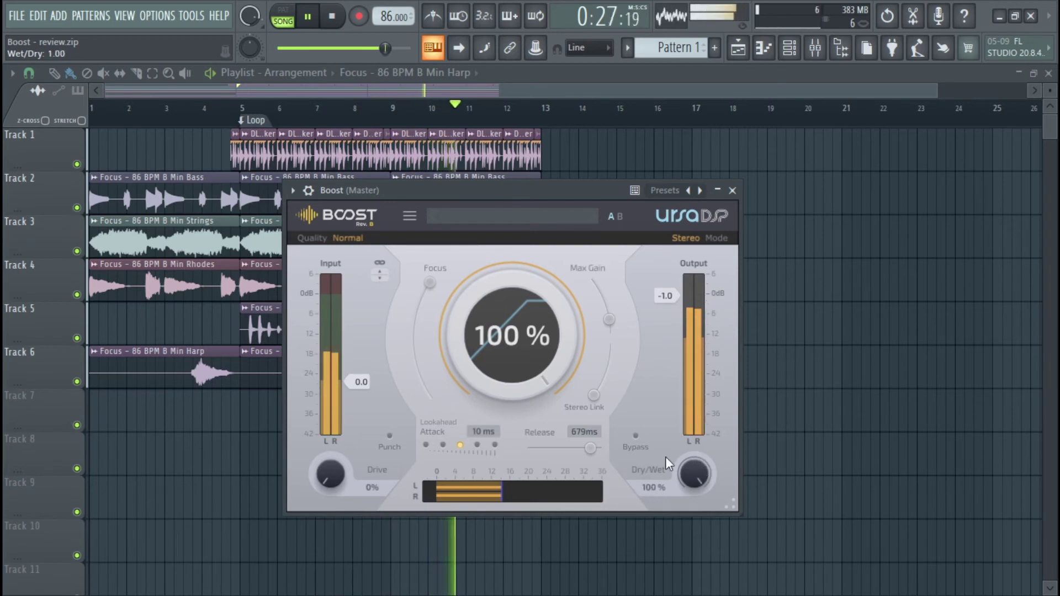
Turn on Punch mode with Emphasis at 14%, compare against the bypassed signal, and pause playback.
{"action": "left_click", "coordinate": [375, 453]}
{"action": "mouse_move", "coordinate": [332, 475]}
{"action": "left_mouse_down"}
{"action": "mouse_move", "coordinate": [331, 452]}
{"action": "mouse_move", "coordinate": [331, 466]}
{"action": "left_mouse_up"}
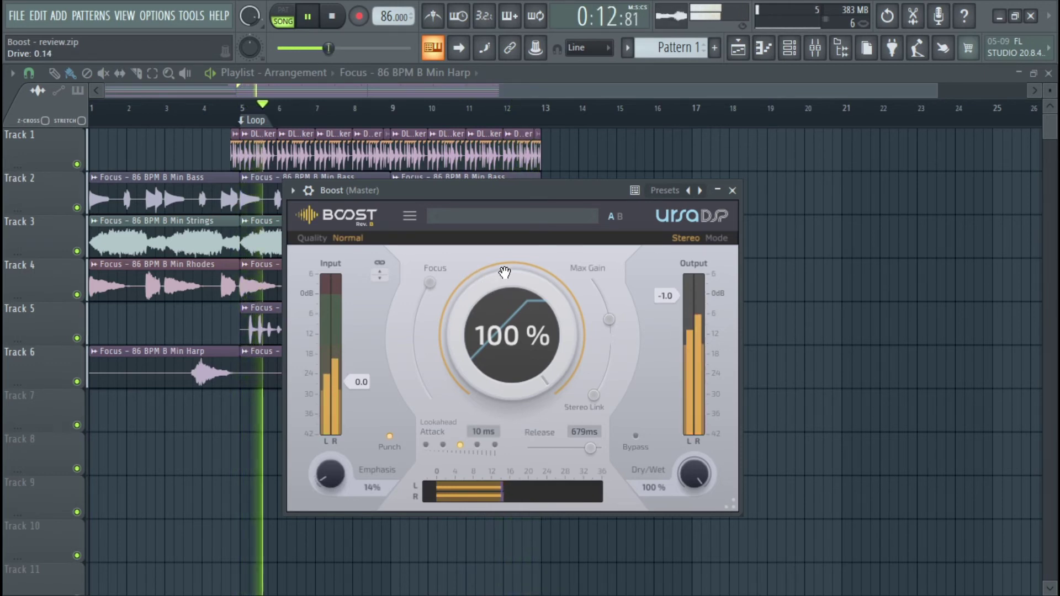
{"action": "left_click", "coordinate": [636, 442]}
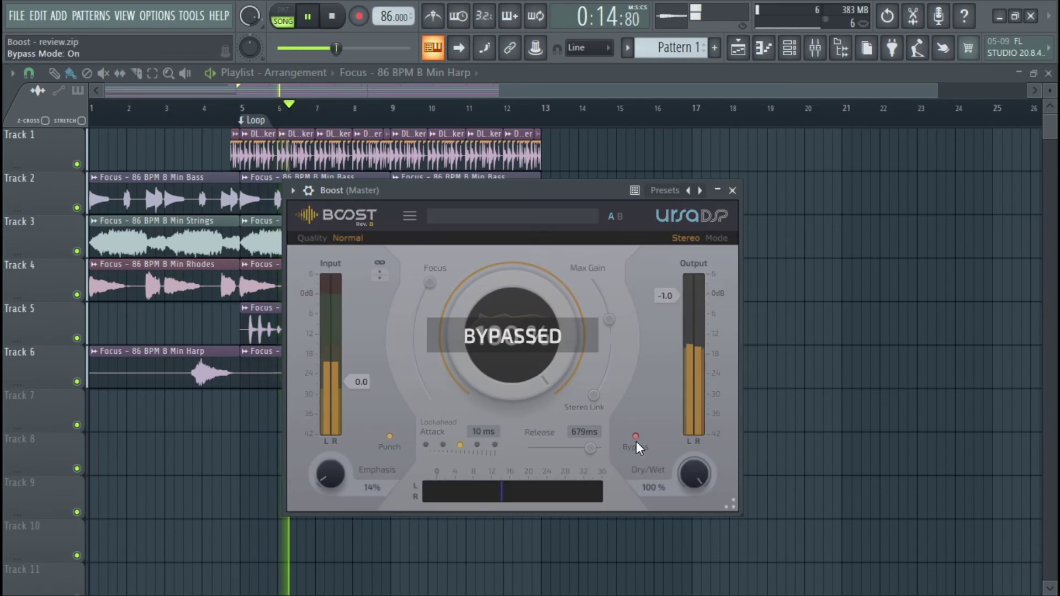
{"action": "left_click", "coordinate": [313, 17]}
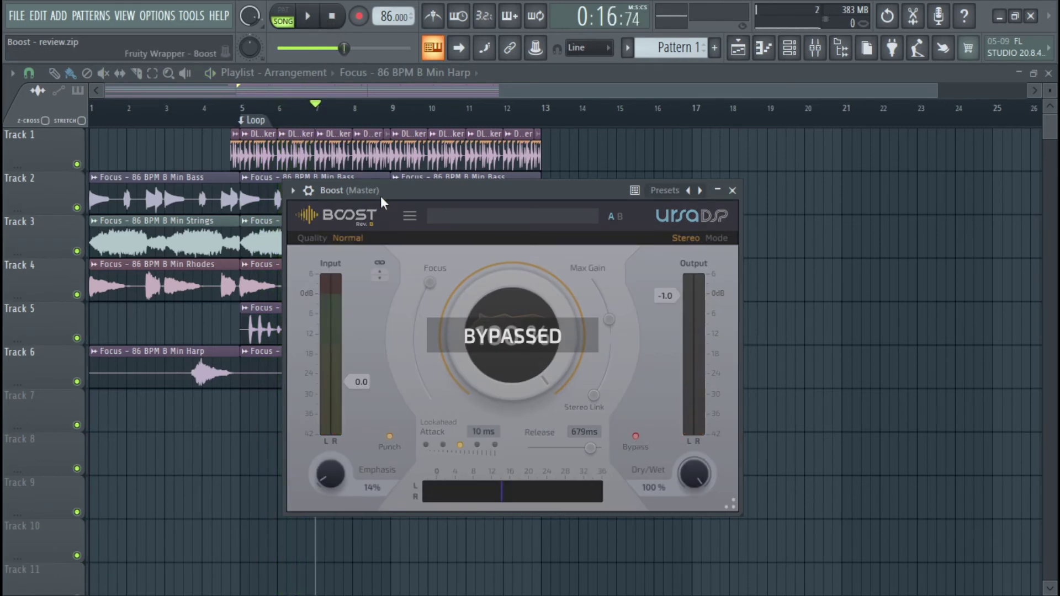
Re-enable the bypassed plugin and set Emphasis to 0%.
{"action": "left_click_drag", "start_coordinate": [402, 193], "coordinate": [397, 191]}
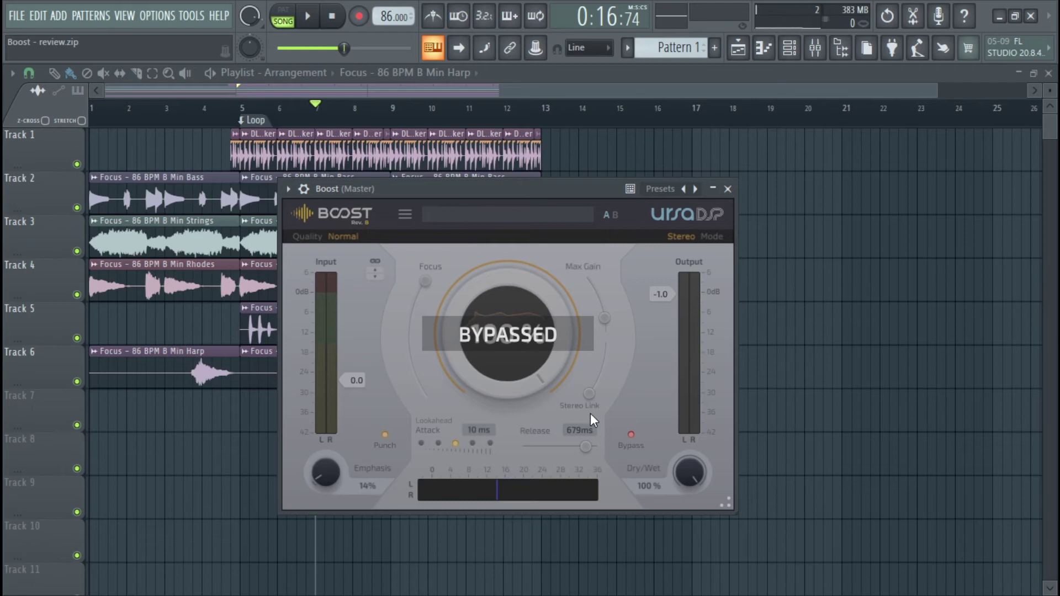
{"action": "left_click", "coordinate": [631, 435]}
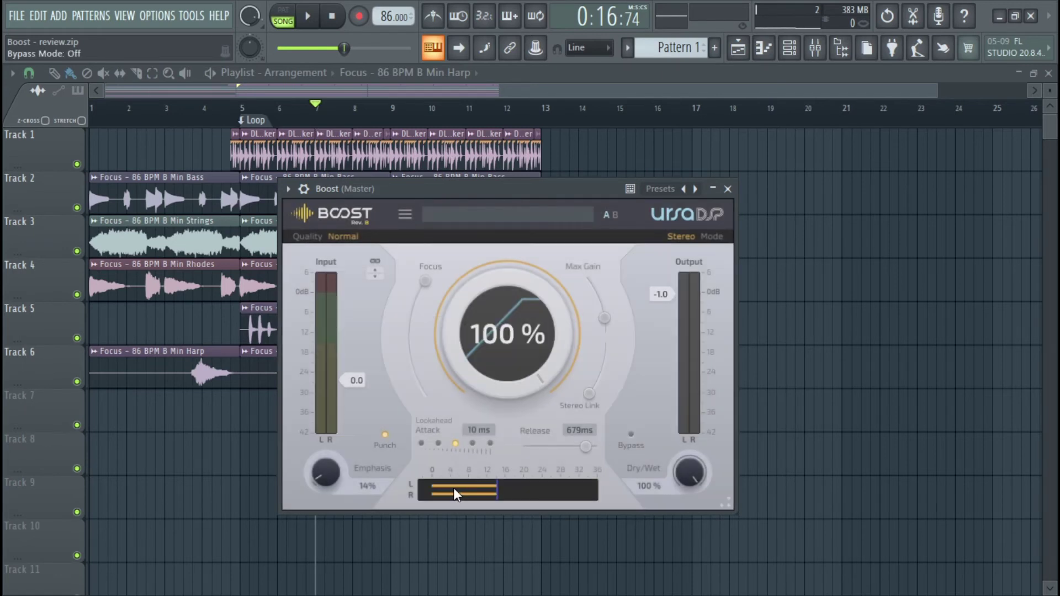
{"action": "left_click_drag", "start_coordinate": [341, 467], "coordinate": [341, 497]}
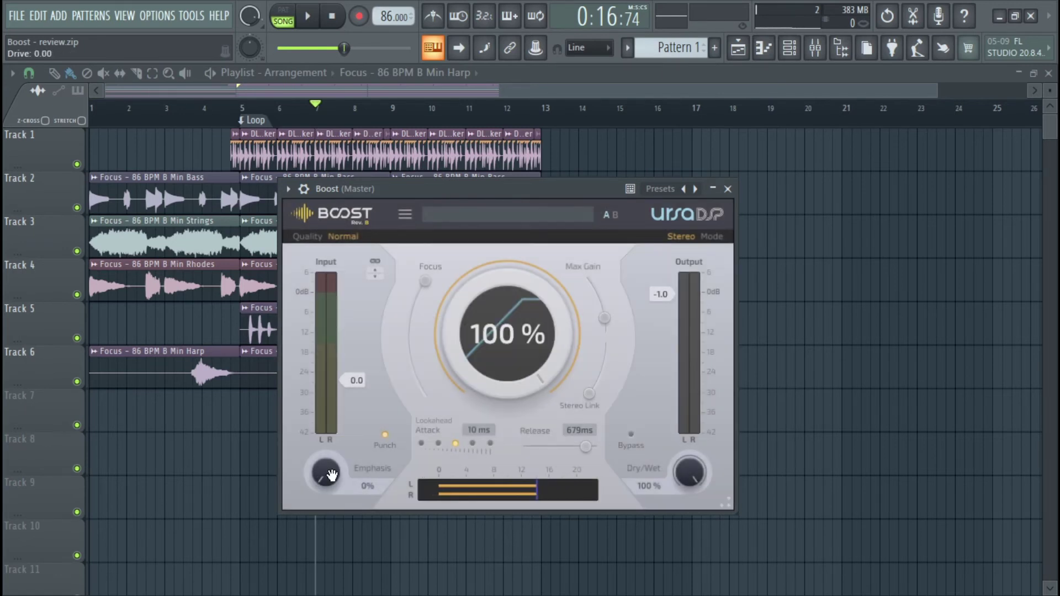
Switch the plugin to Mid/Side mode and set the boost amount to 99%.
{"action": "left_click_drag", "start_coordinate": [492, 189], "coordinate": [505, 166]}
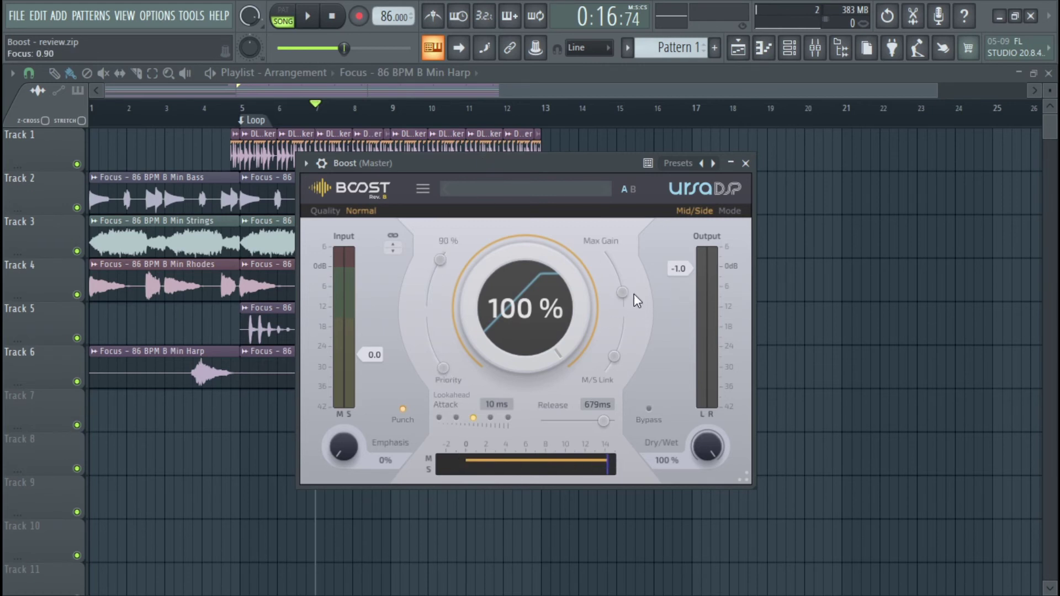
{"action": "left_click_drag", "start_coordinate": [519, 291], "coordinate": [520, 301]}
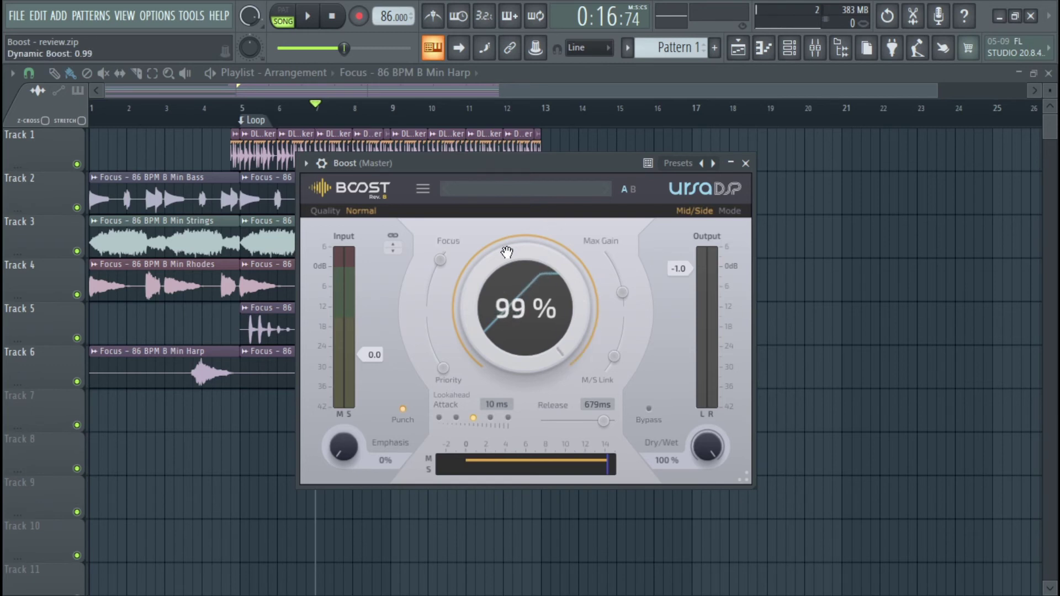
Play the song and set the boost amount to 37%, Max Gain to about 11 dB and Focus to about 65%.
{"action": "key", "text": "space"}
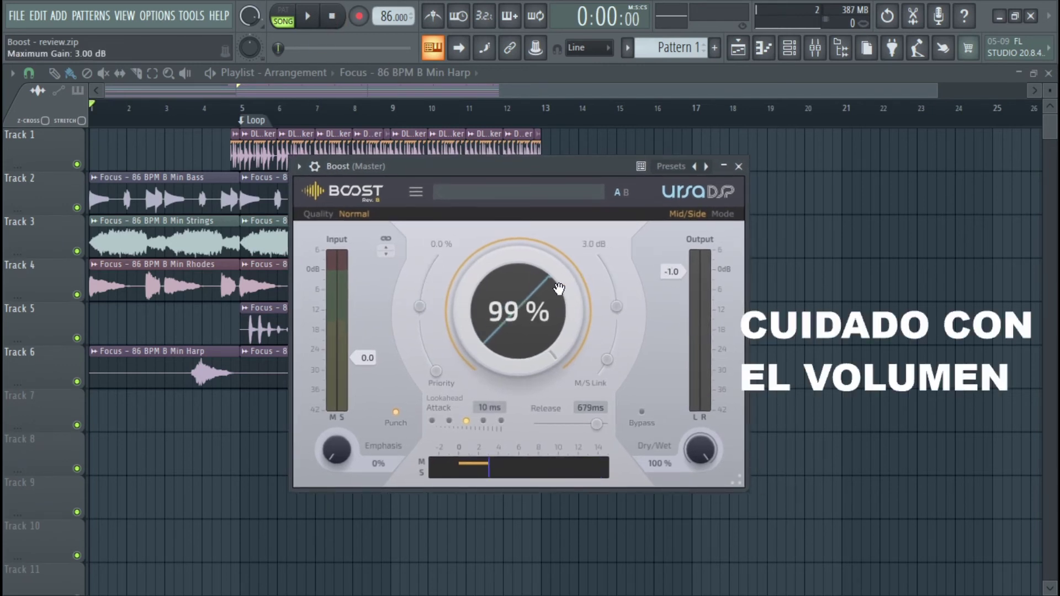
{"action": "left_click", "coordinate": [308, 16]}
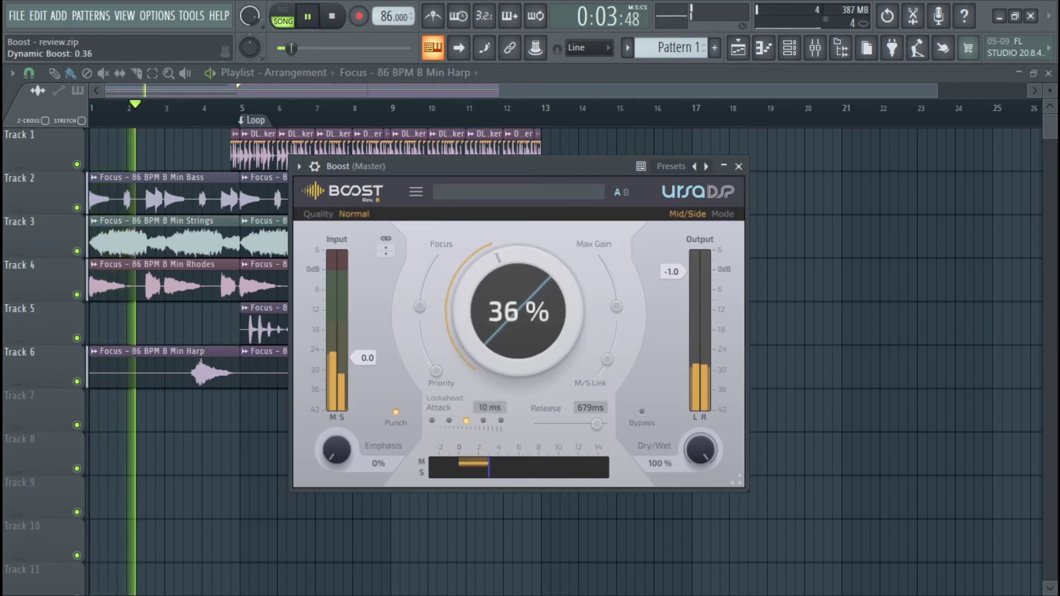
{"action": "left_click_drag", "start_coordinate": [615, 303], "coordinate": [616, 288]}
{"action": "left_click_drag", "start_coordinate": [420, 306], "coordinate": [427, 275]}
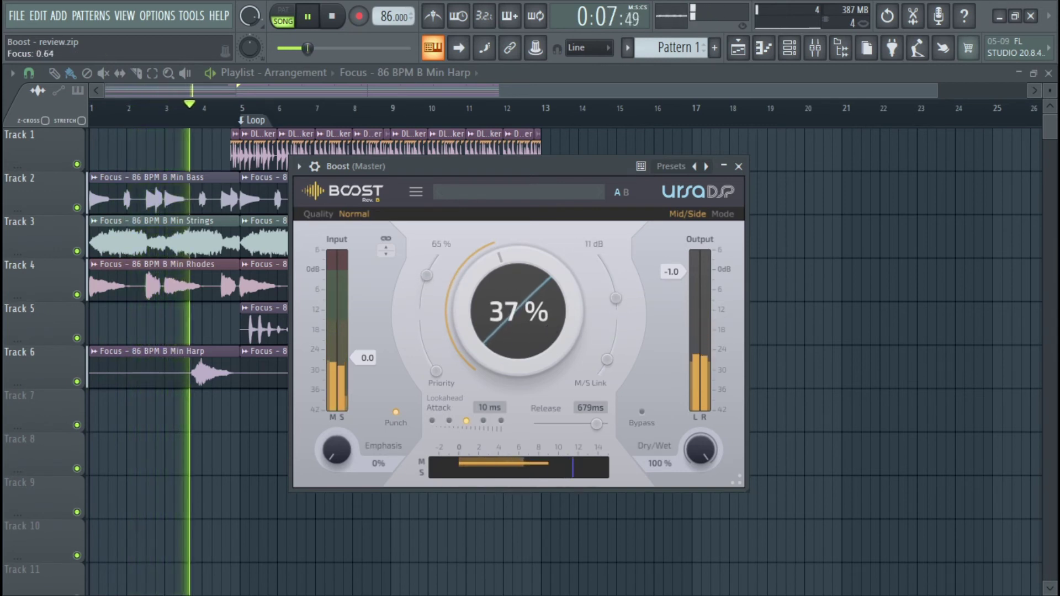
Set M/S Link to 0% and raise the boost amount to 68%.
{"action": "left_click_drag", "start_coordinate": [607, 360], "coordinate": [602, 371]}
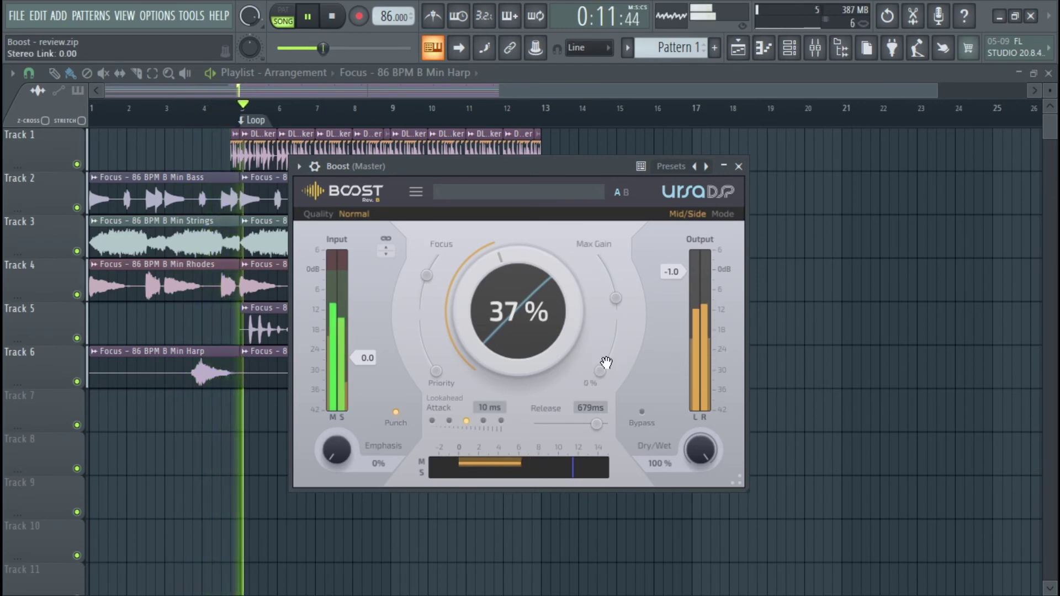
{"action": "left_click_drag", "start_coordinate": [519, 331], "coordinate": [519, 293]}
Audition Priority at 100% S and fully towards Mid, reset it to 50% M, and compare M/S Link at 100% and 0%.
{"action": "left_click_drag", "start_coordinate": [437, 372], "coordinate": [419, 323]}
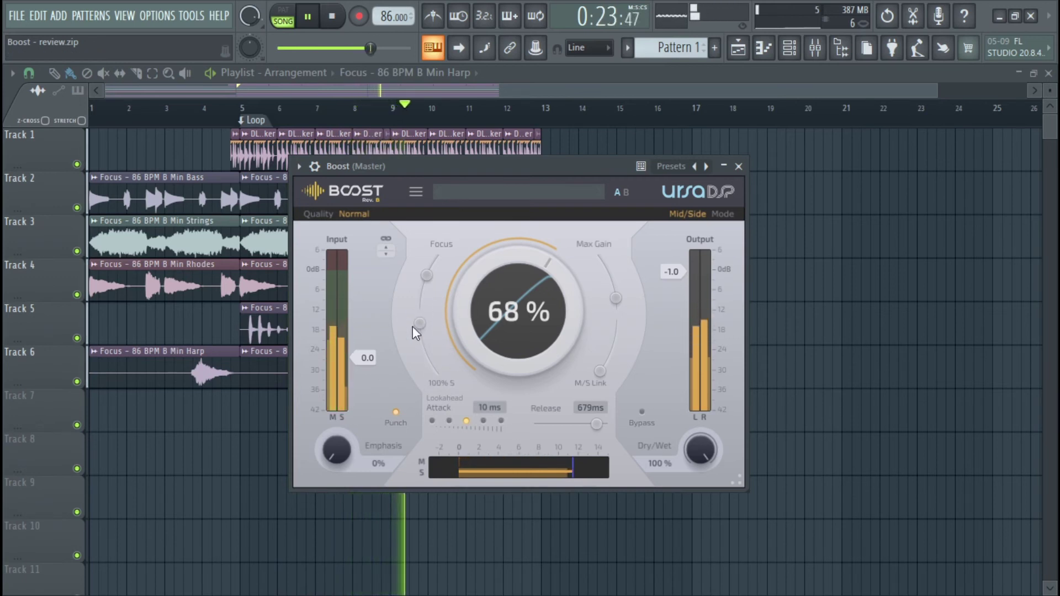
{"action": "left_click_drag", "start_coordinate": [420, 324], "coordinate": [435, 377]}
{"action": "double_click", "coordinate": [433, 367]}
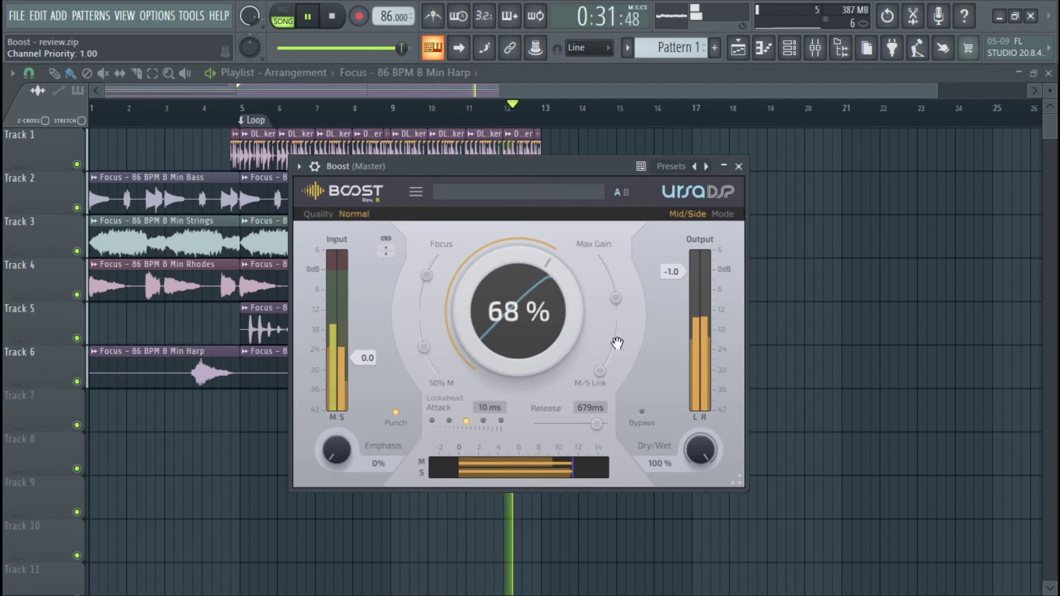
{"action": "double_click", "coordinate": [598, 374]}
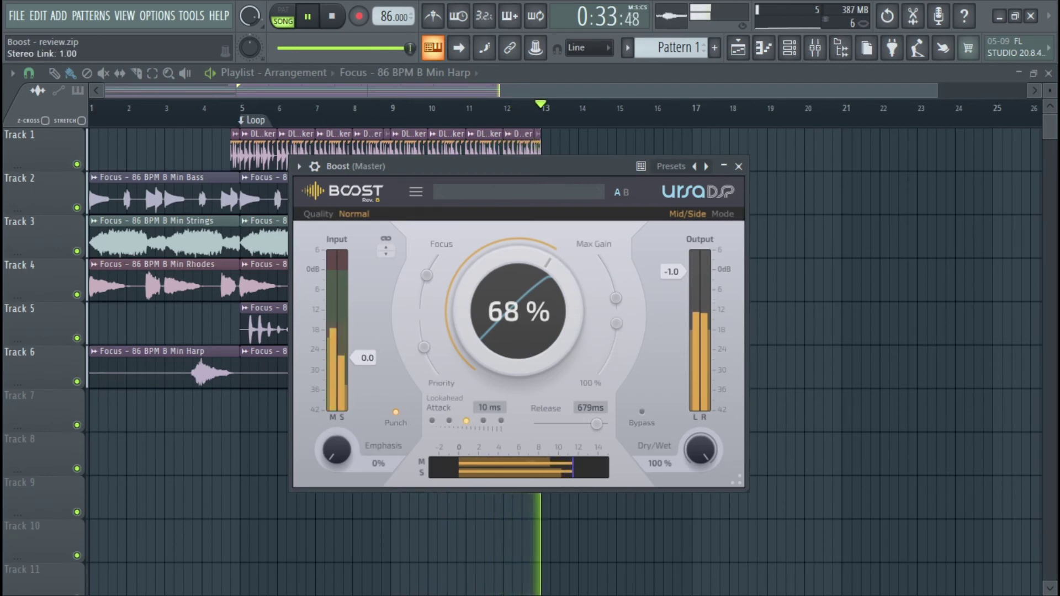
{"action": "left_click_drag", "start_coordinate": [616, 323], "coordinate": [599, 374]}
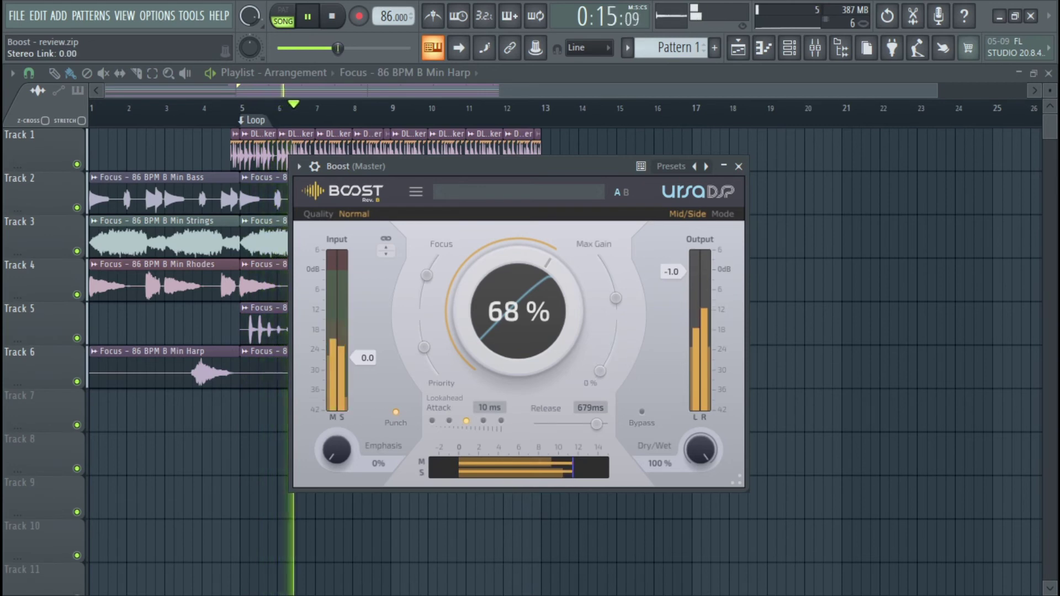
Set Emphasis to 24% and raise Max Gain to about 16.2 dB.
{"action": "left_click_drag", "start_coordinate": [333, 455], "coordinate": [333, 440]}
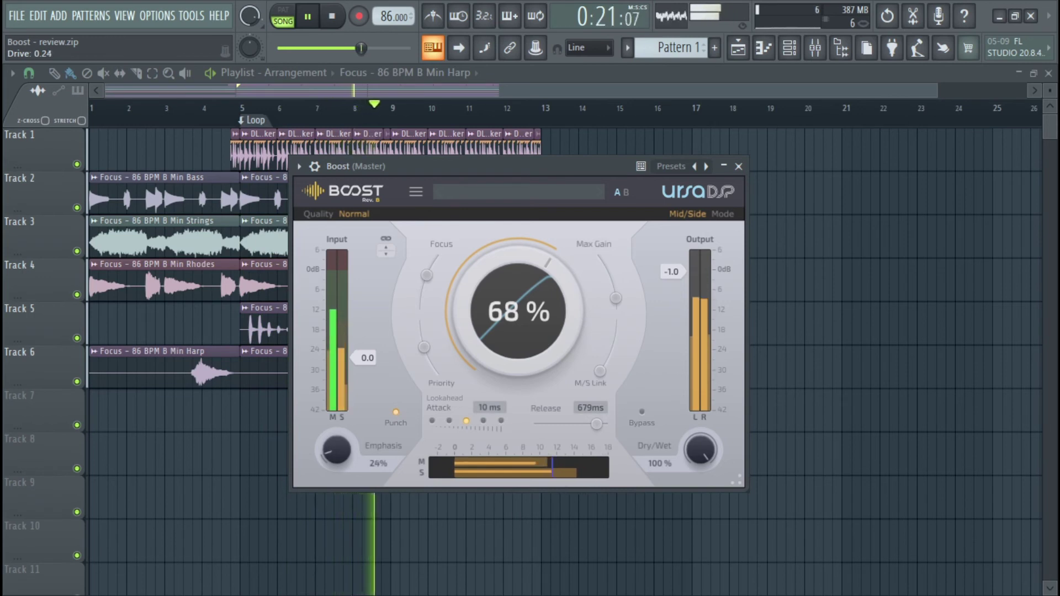
{"action": "left_click_drag", "start_coordinate": [627, 307], "coordinate": [626, 298]}
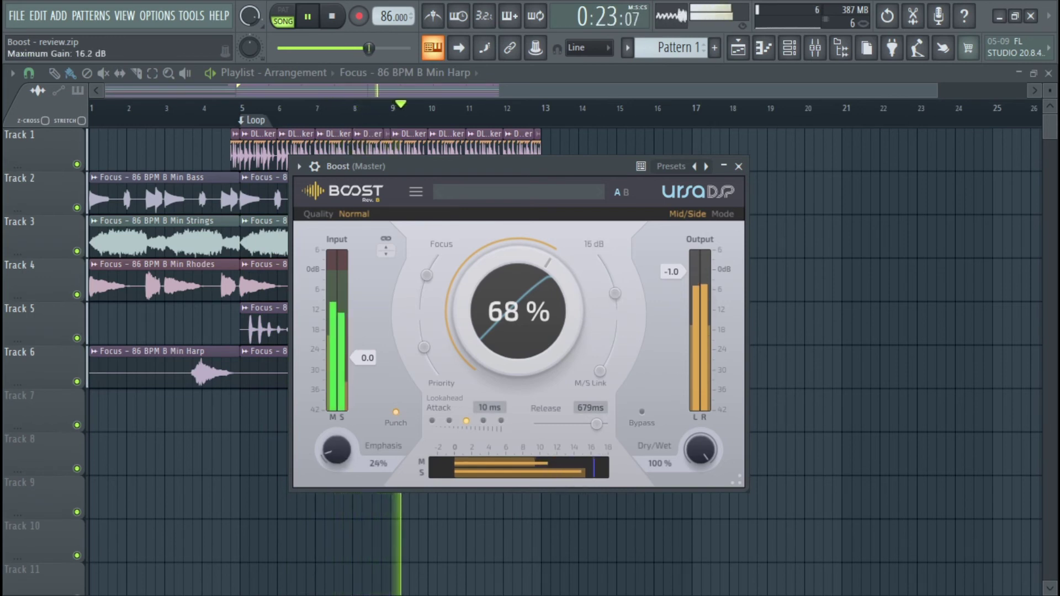
Turn off Punch mode, set Priority to about 78% M, and compare the result against the bypassed signal.
{"action": "mouse_move", "coordinate": [425, 351]}
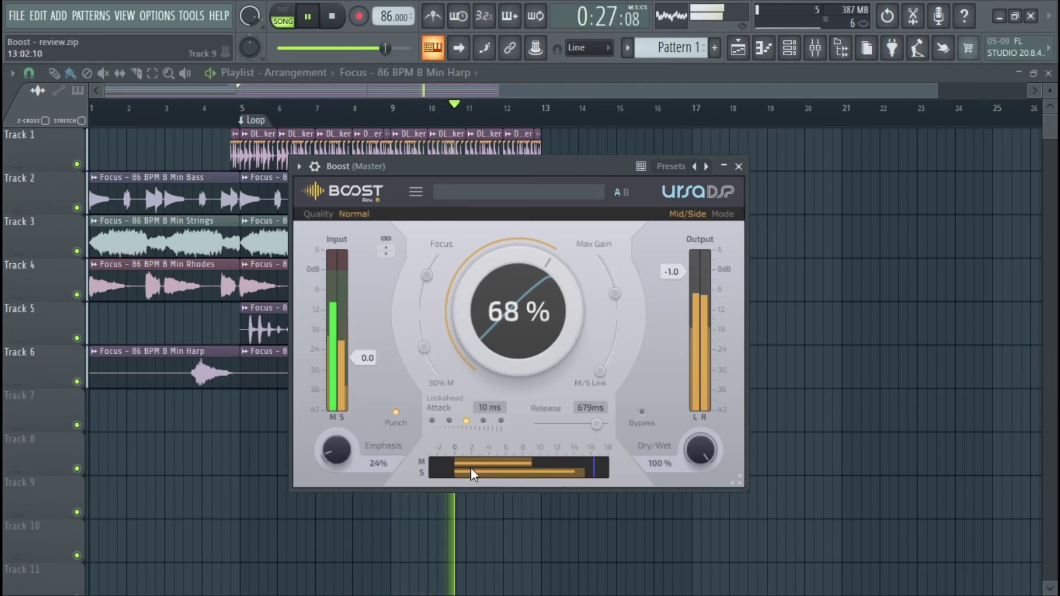
{"action": "left_click", "coordinate": [394, 414]}
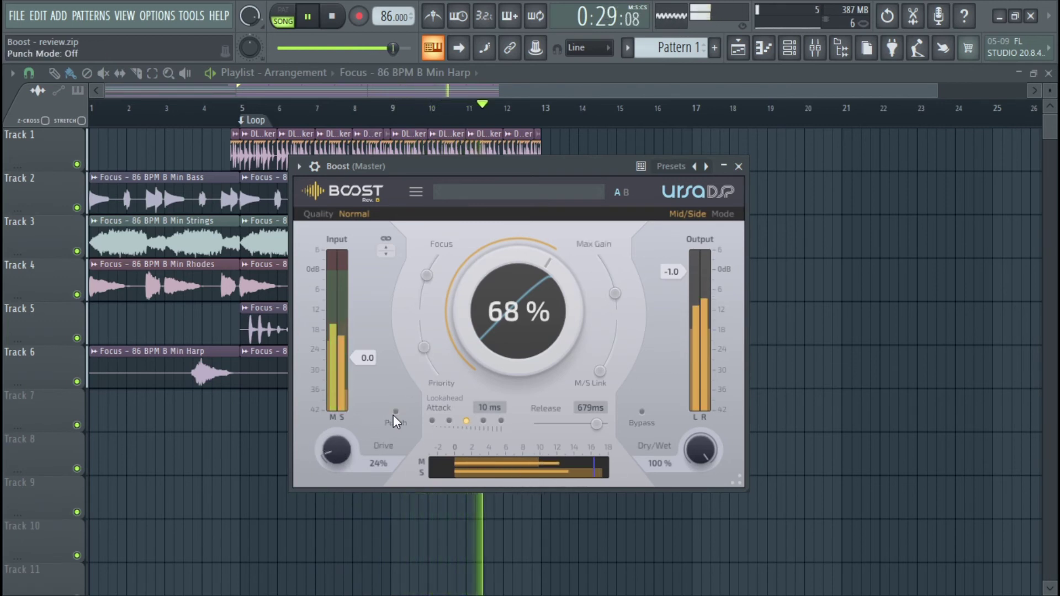
{"action": "left_click_drag", "start_coordinate": [423, 347], "coordinate": [429, 361]}
{"action": "left_click", "coordinate": [642, 412]}
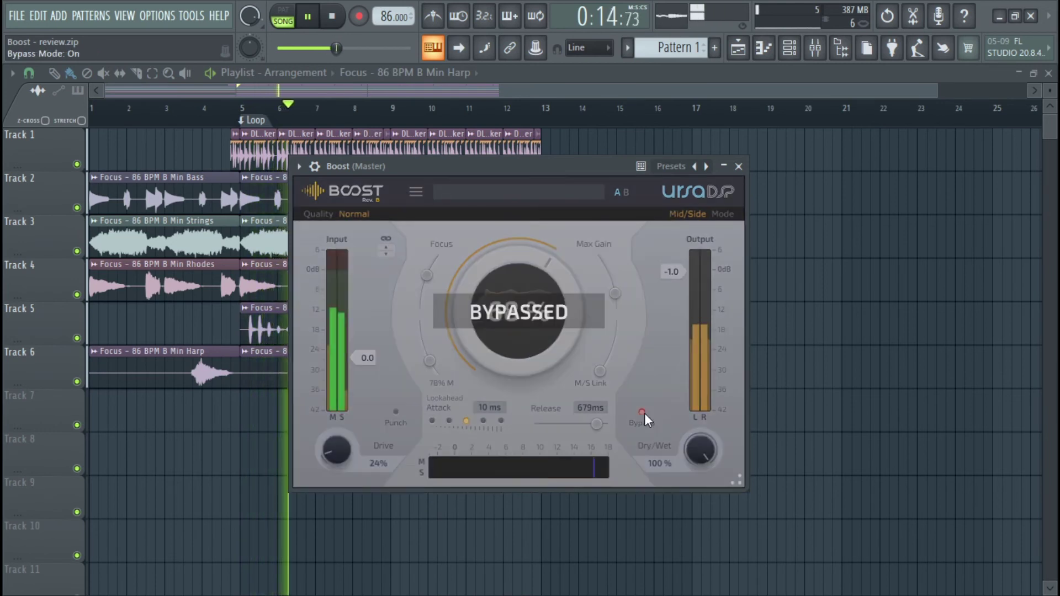
{"action": "left_click", "coordinate": [642, 412]}
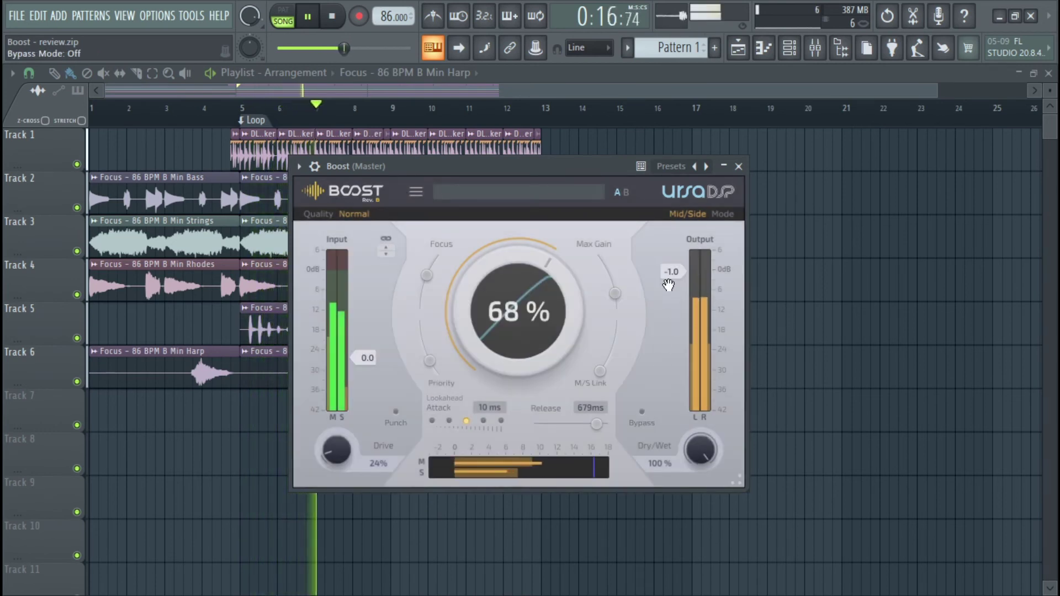
Lower the output gain to about -5.9 dB and compare the processed sound with the bypassed signal.
{"action": "left_click_drag", "start_coordinate": [672, 272], "coordinate": [672, 288]}
{"action": "left_click", "coordinate": [642, 412]}
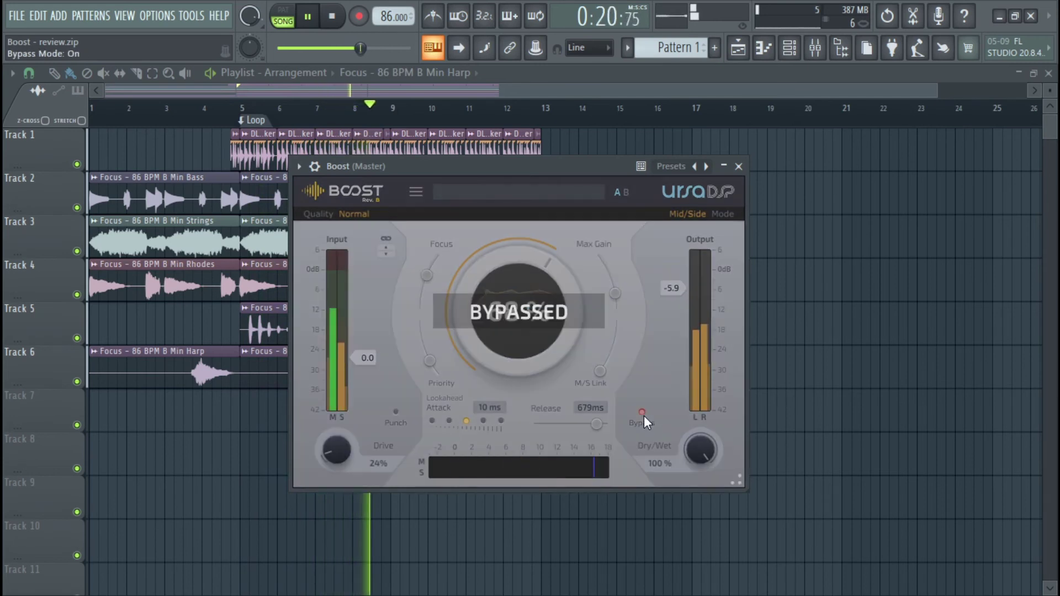
{"action": "left_click", "coordinate": [643, 412]}
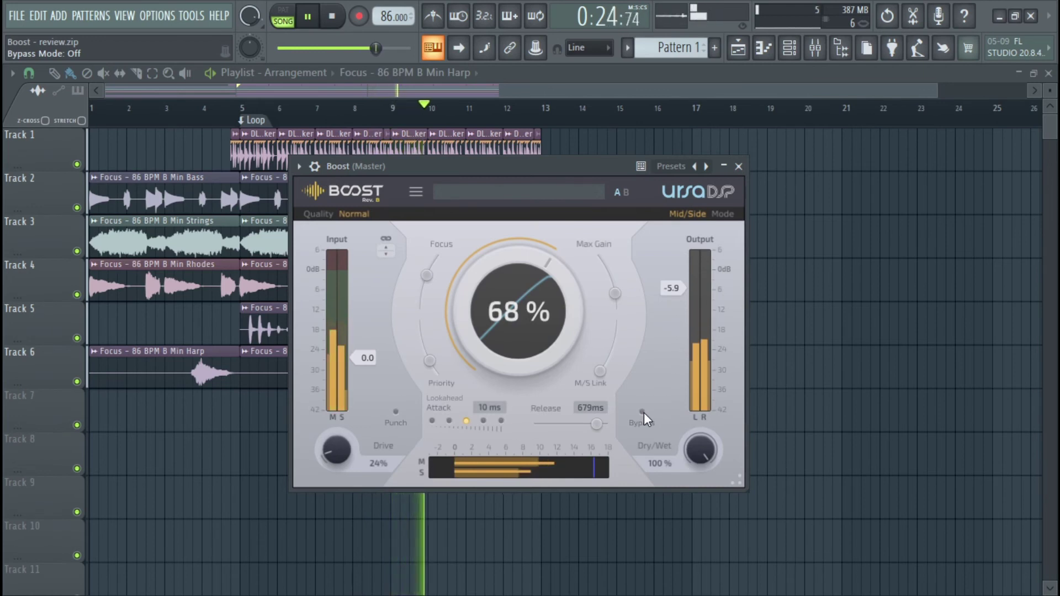
Set Priority to about 69% M and check it against the bypassed signal.
{"action": "left_click_drag", "start_coordinate": [435, 364], "coordinate": [434, 355]}
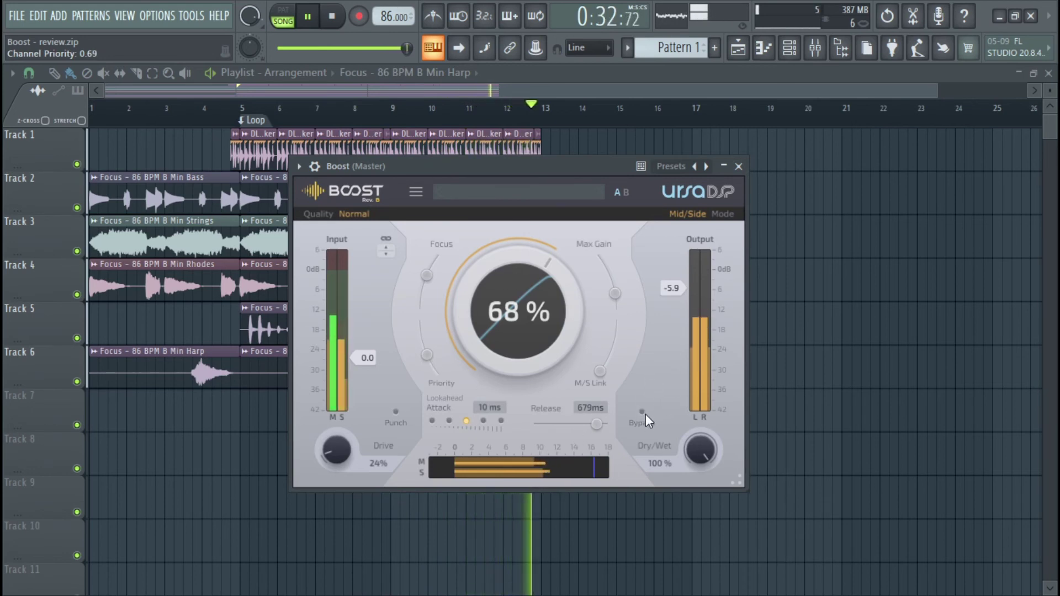
{"action": "left_click", "coordinate": [645, 414]}
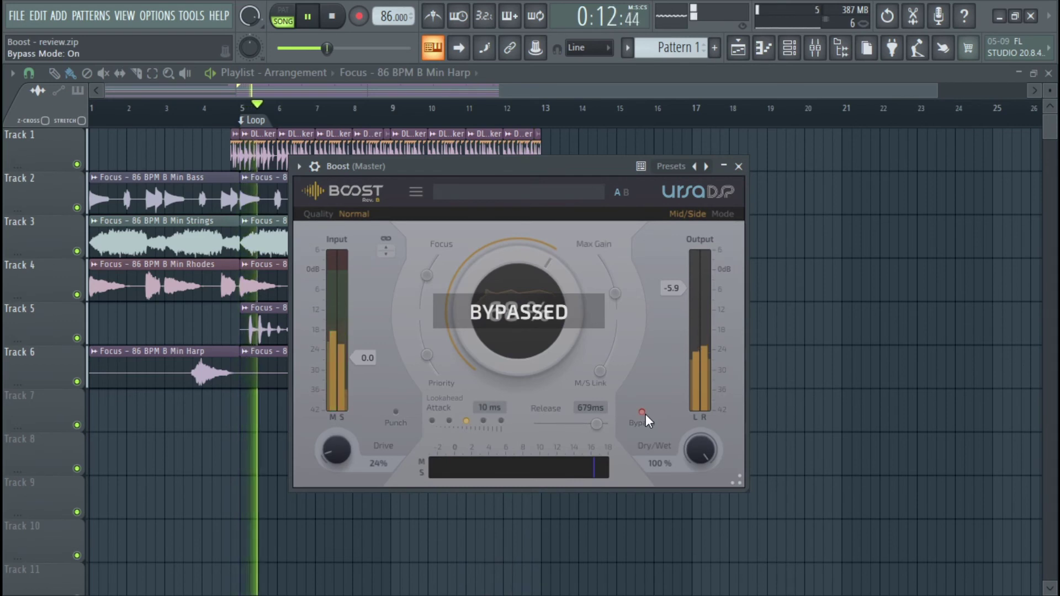
{"action": "left_click", "coordinate": [643, 413]}
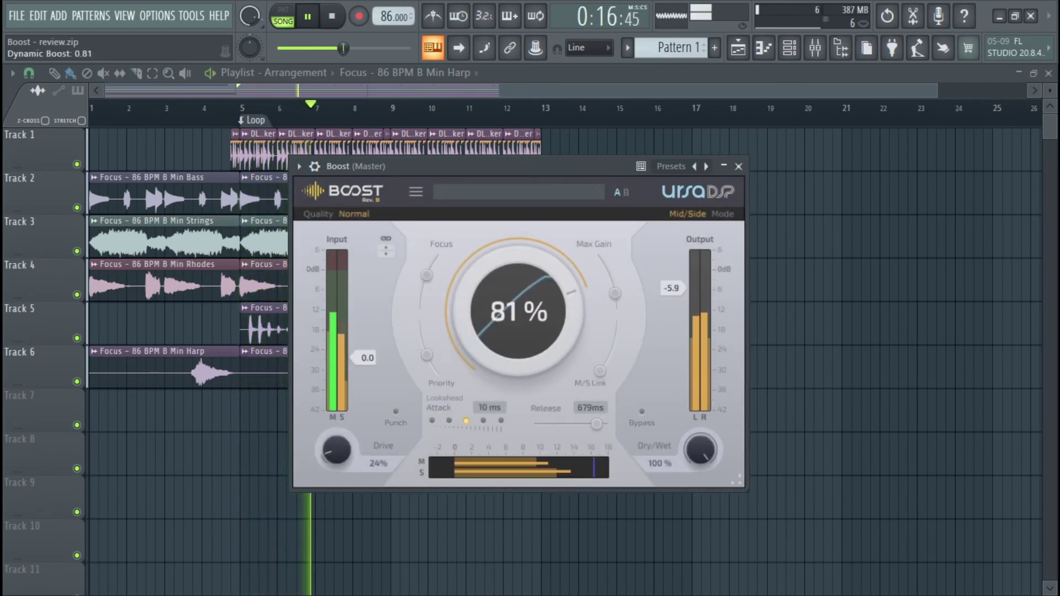
Raise both Focus and the boost amount to 100%.
{"action": "left_click_drag", "start_coordinate": [428, 274], "coordinate": [428, 251]}
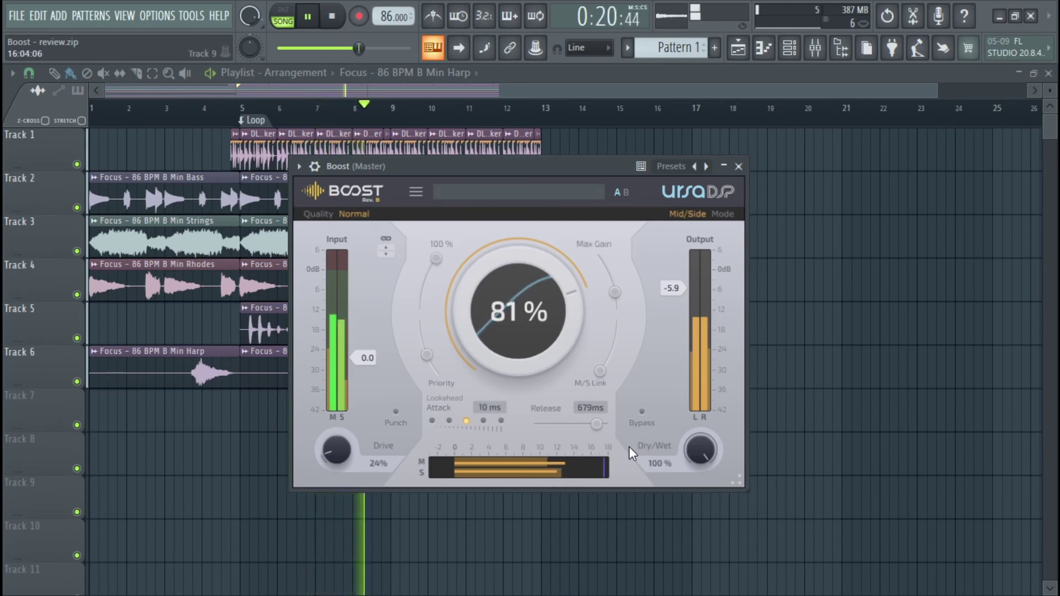
{"action": "left_click_drag", "start_coordinate": [580, 309], "coordinate": [580, 277]}
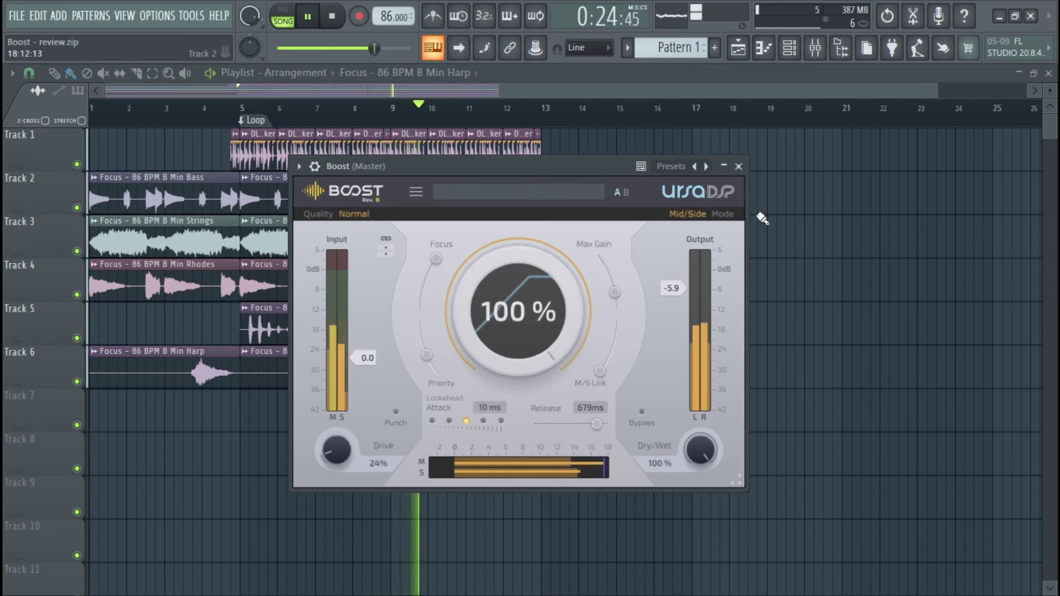
Lower the output gain to about -8 dB and toggle bypass repeatedly to compare the processed and original mix.
{"action": "left_click_drag", "start_coordinate": [671, 287], "coordinate": [671, 295]}
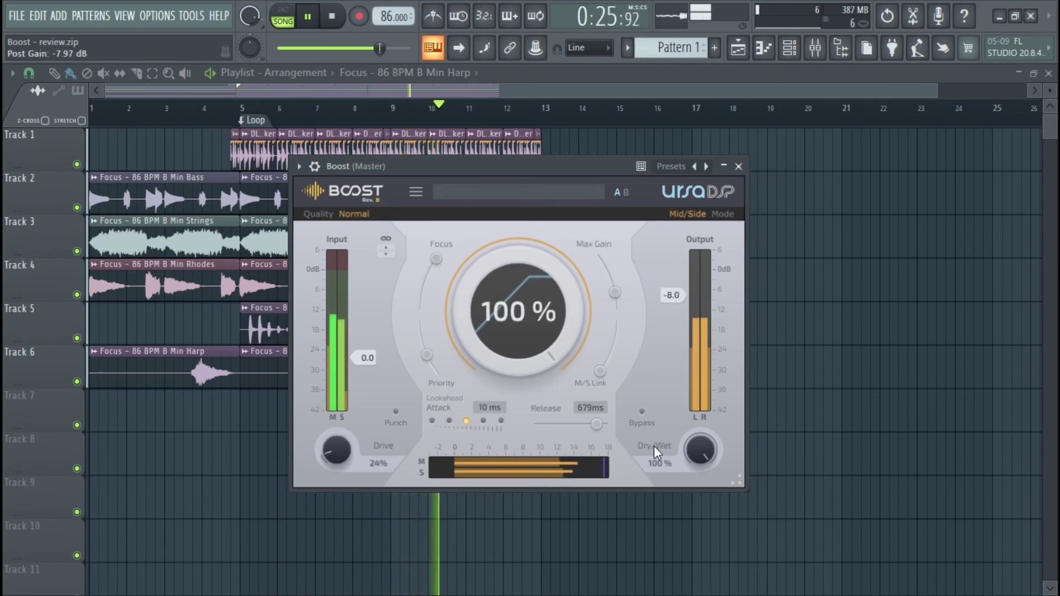
{"action": "left_click", "coordinate": [642, 416]}
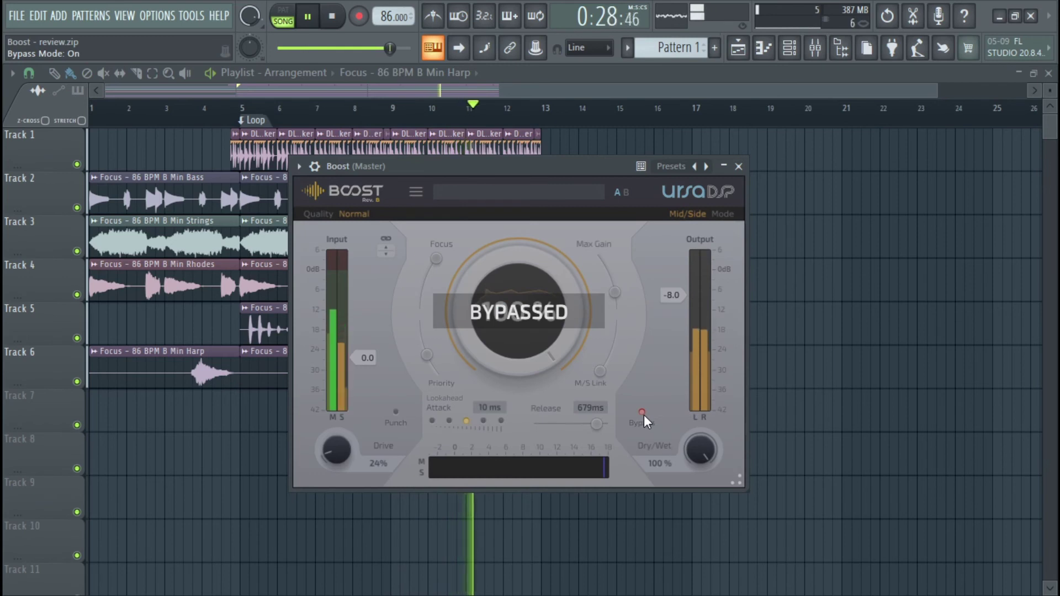
{"action": "left_click", "coordinate": [643, 414]}
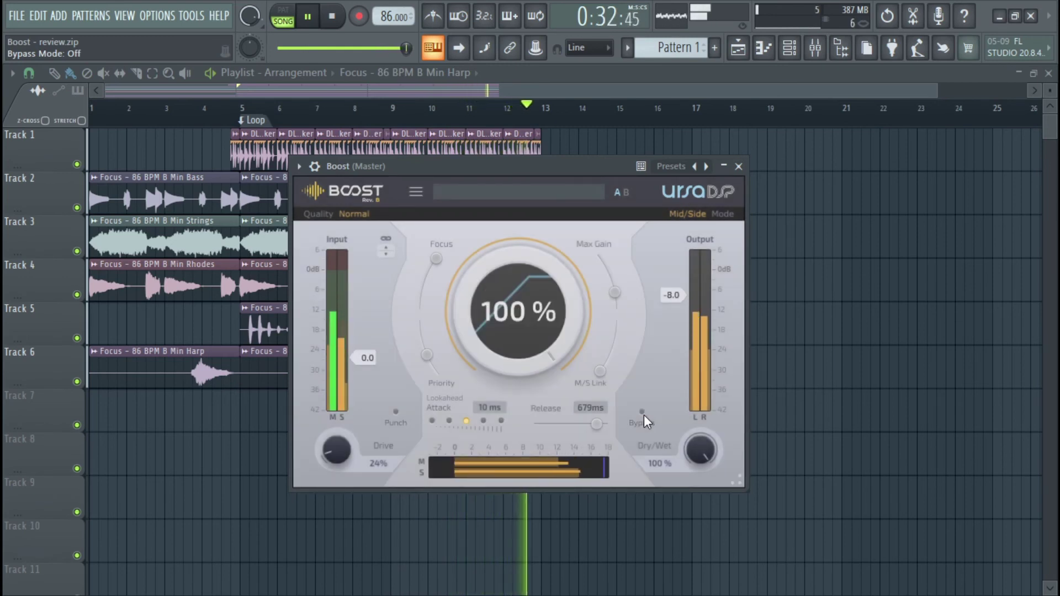
{"action": "left_click", "coordinate": [642, 414]}
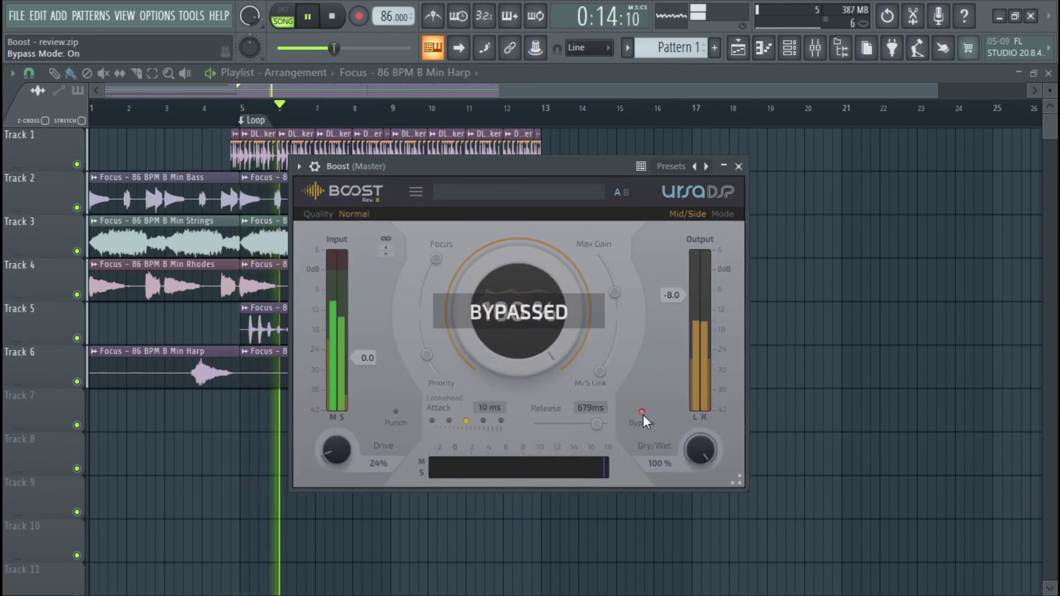
Turn off the plugin bypass to hear the processed mix, and stop playback.
{"action": "left_click", "coordinate": [642, 413]}
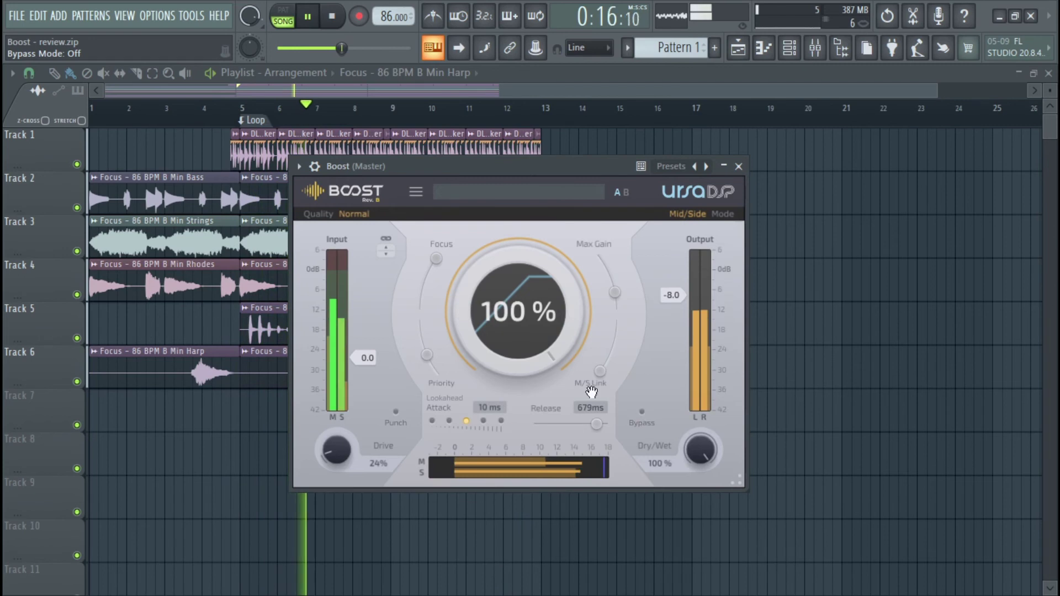
{"action": "left_click", "coordinate": [308, 19]}
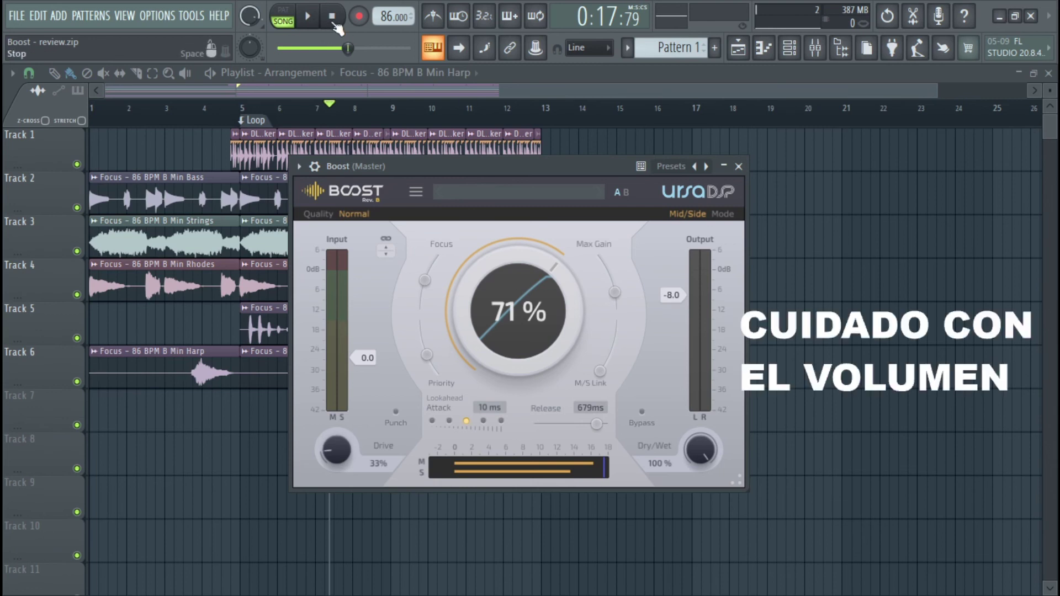
Reset the boost amount and Focus to 0% in Stereo mode, with Max Gain at 3.0 dB, and restart playback.
{"action": "left_click_drag", "start_coordinate": [519, 310], "coordinate": [518, 386]}
{"action": "left_click_drag", "start_coordinate": [425, 280], "coordinate": [420, 306]}
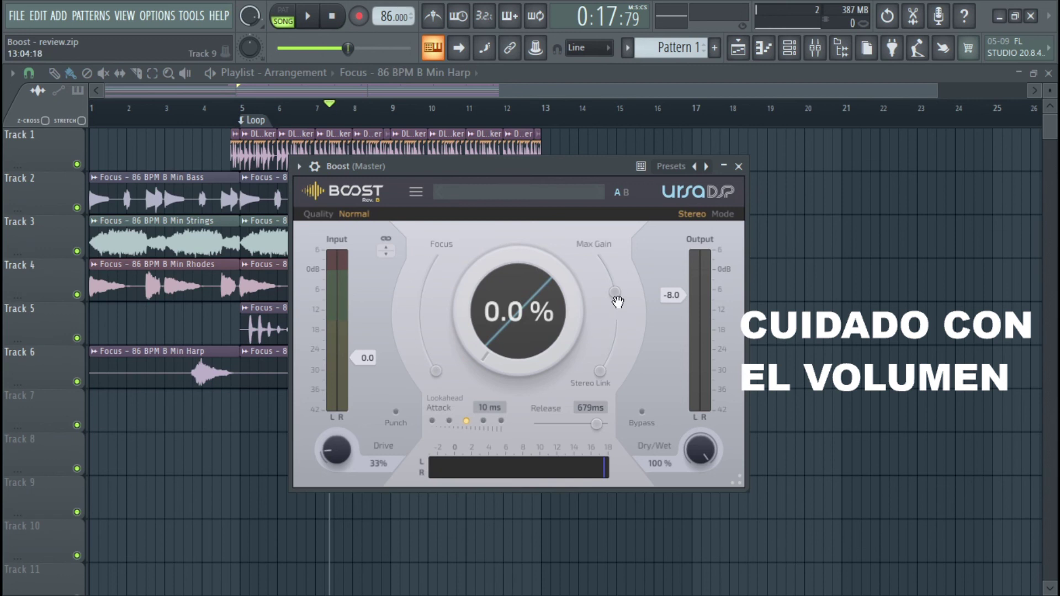
{"action": "left_click", "coordinate": [308, 18]}
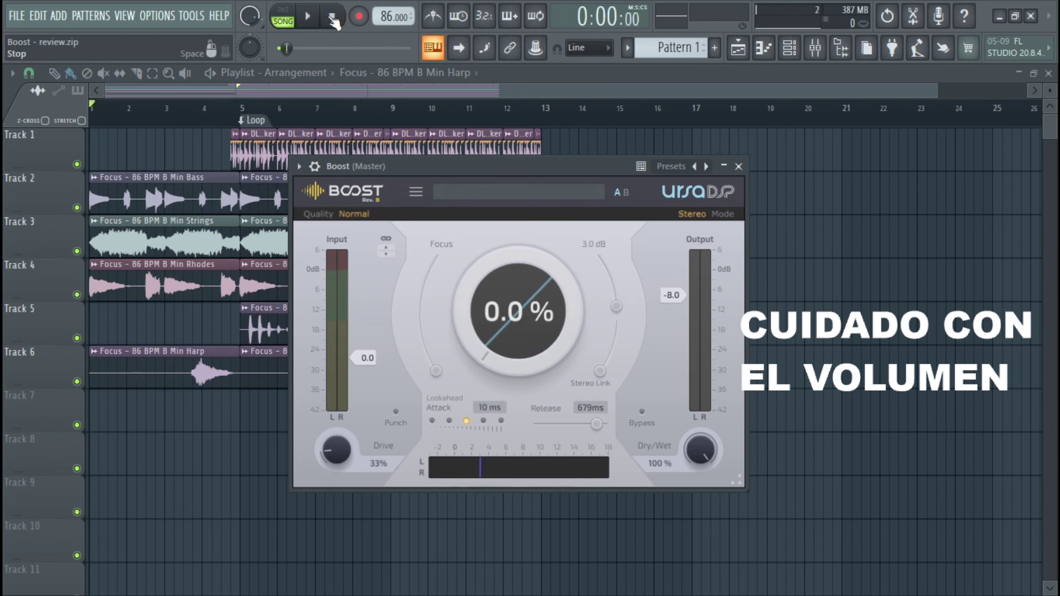
Set the lookahead attack to 2.0 ms, Release to 2.00 ms and Drive to 0%.
{"action": "left_click", "coordinate": [431, 421]}
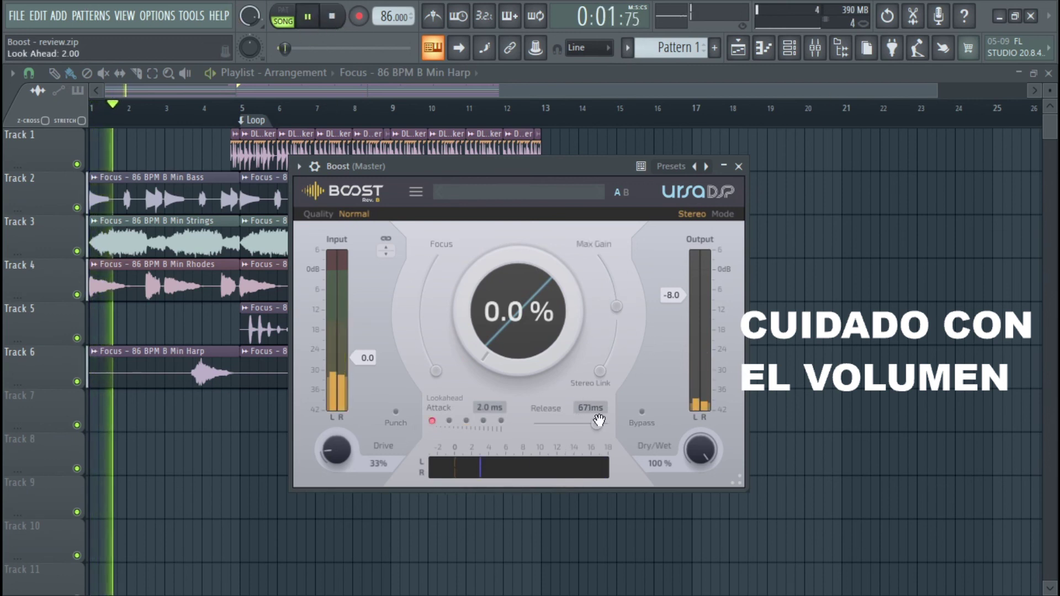
{"action": "left_click_drag", "start_coordinate": [597, 424], "coordinate": [595, 426]}
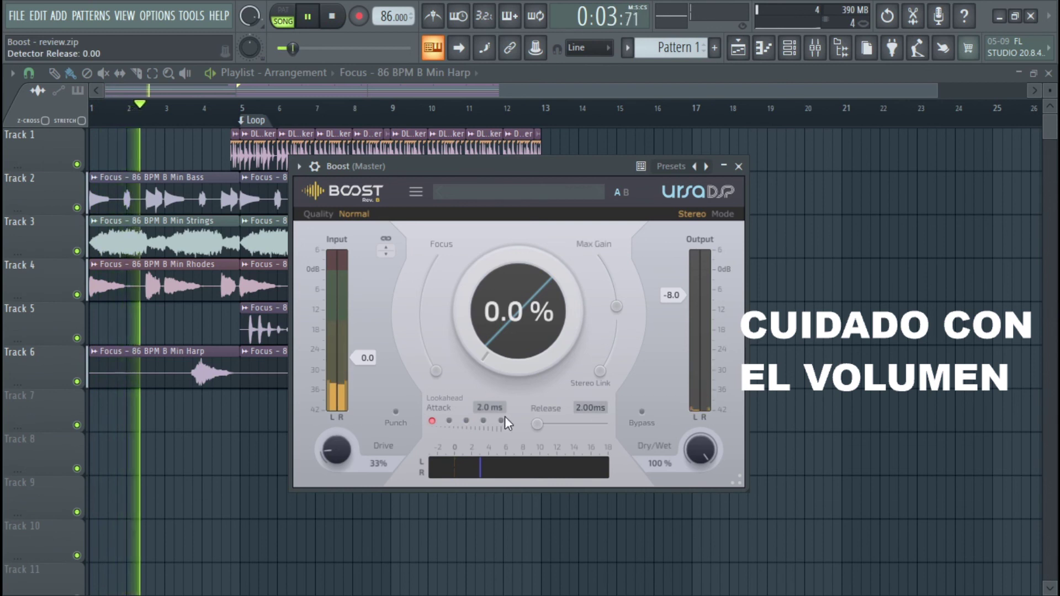
{"action": "left_click_drag", "start_coordinate": [336, 450], "coordinate": [337, 480]}
Raise the boost amount to 100%, Max Gain to about 19.6 dB and Focus to about 25%.
{"action": "left_click_drag", "start_coordinate": [517, 359], "coordinate": [517, 265]}
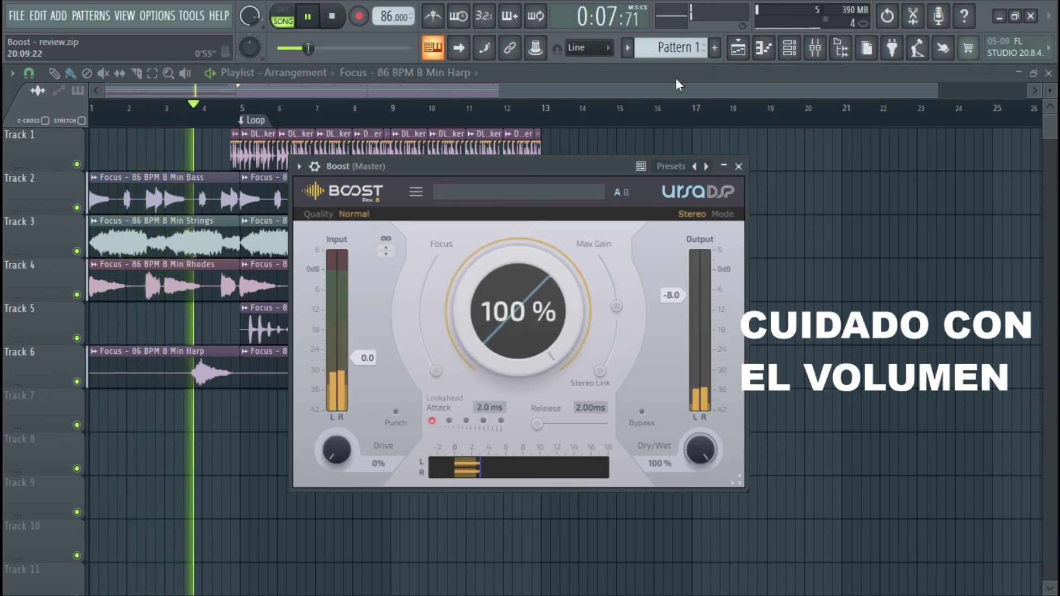
{"action": "left_click_drag", "start_coordinate": [616, 306], "coordinate": [615, 290]}
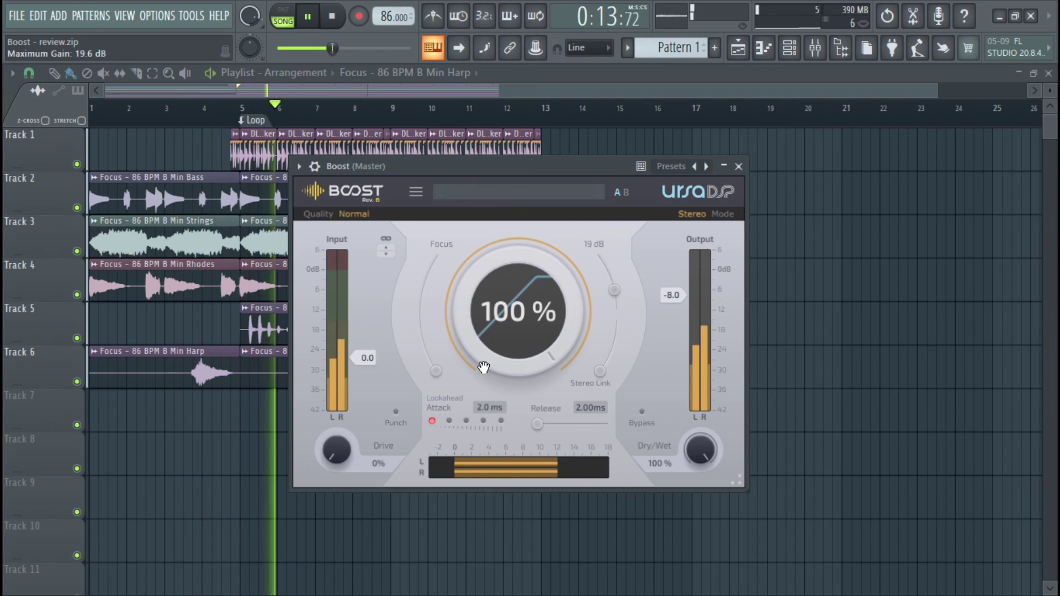
{"action": "left_click_drag", "start_coordinate": [436, 368], "coordinate": [423, 343]}
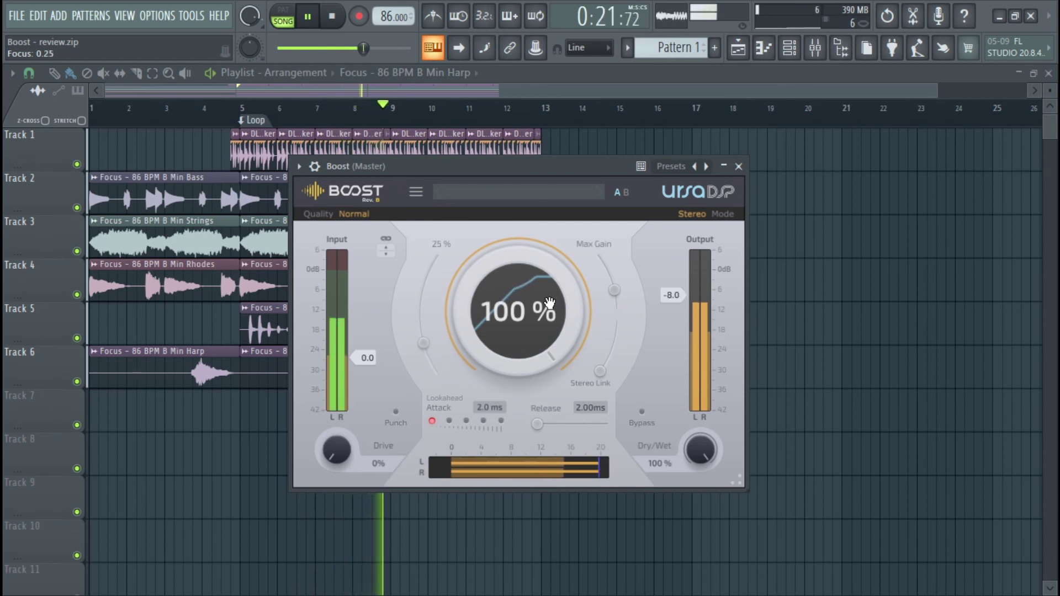
Lower the boost amount to about 11%, set the output gain to -1.0 dB, and raise the boost back to 100%.
{"action": "left_click_drag", "start_coordinate": [519, 312], "coordinate": [519, 383]}
{"action": "left_click_drag", "start_coordinate": [674, 295], "coordinate": [674, 272]}
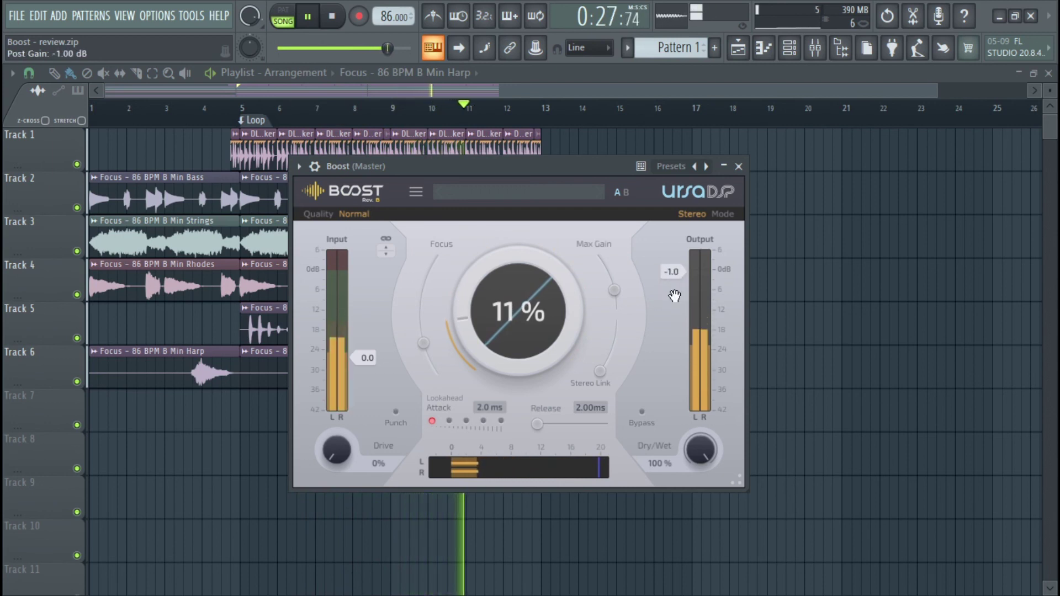
{"action": "left_click_drag", "start_coordinate": [519, 312], "coordinate": [519, 243]}
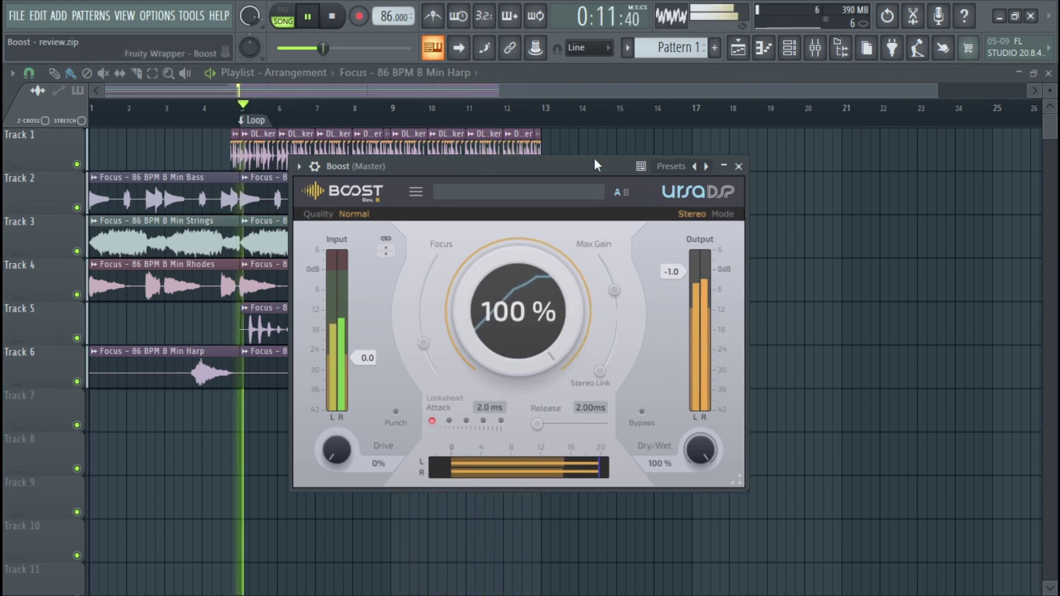
Lower the master channel fader in the mixer to about -11.1 dB and return to the plugin.
{"action": "key", "text": "F9"}
{"action": "left_click_drag", "start_coordinate": [62, 355], "coordinate": [62, 433]}
{"action": "key", "text": "F9"}
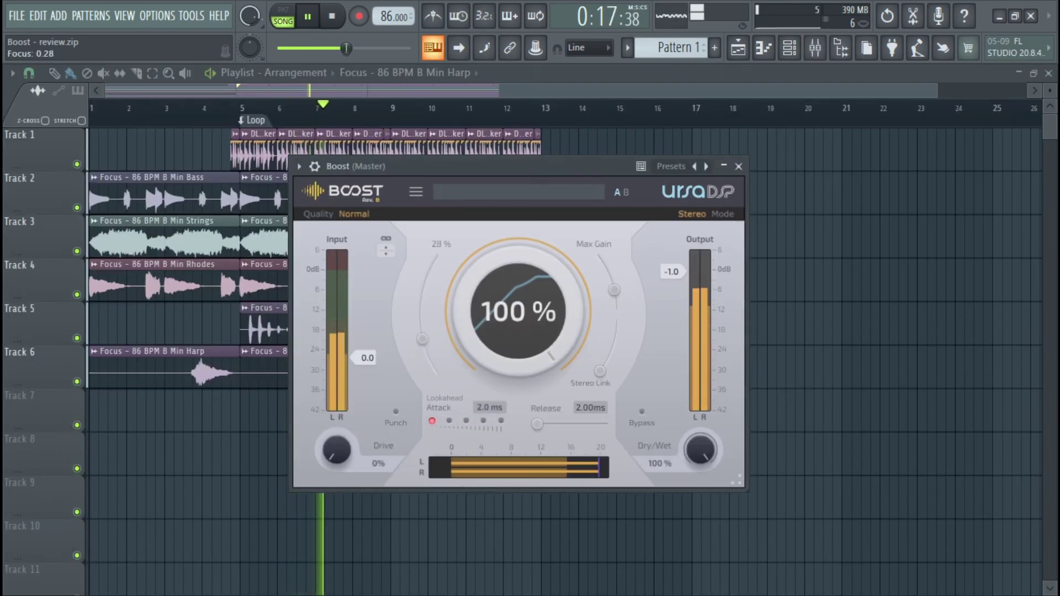
Raise Focus to 100% and Max Gain to about 46 dB, and check the master level in the mixer.
{"action": "left_click_drag", "start_coordinate": [429, 346], "coordinate": [428, 347]}
{"action": "left_click_drag", "start_coordinate": [614, 290], "coordinate": [606, 267]}
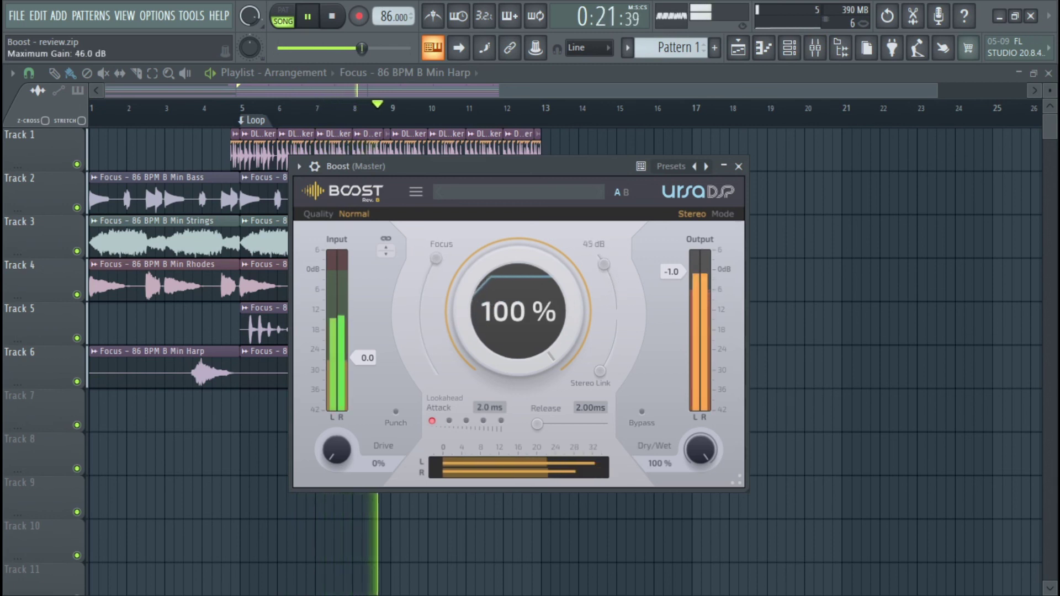
{"action": "key", "text": "F9"}
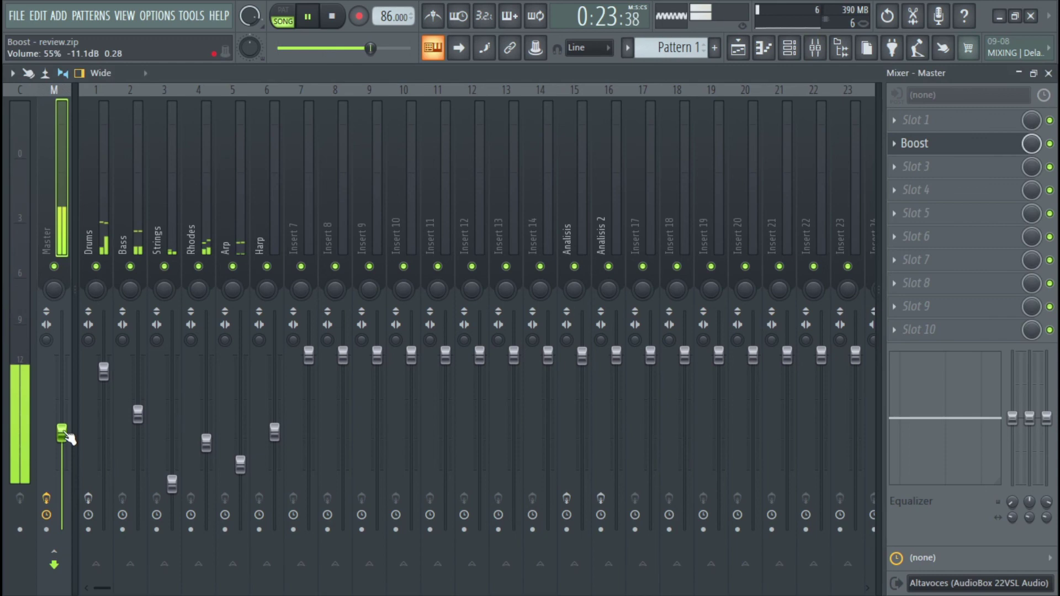
{"action": "key", "text": "F9"}
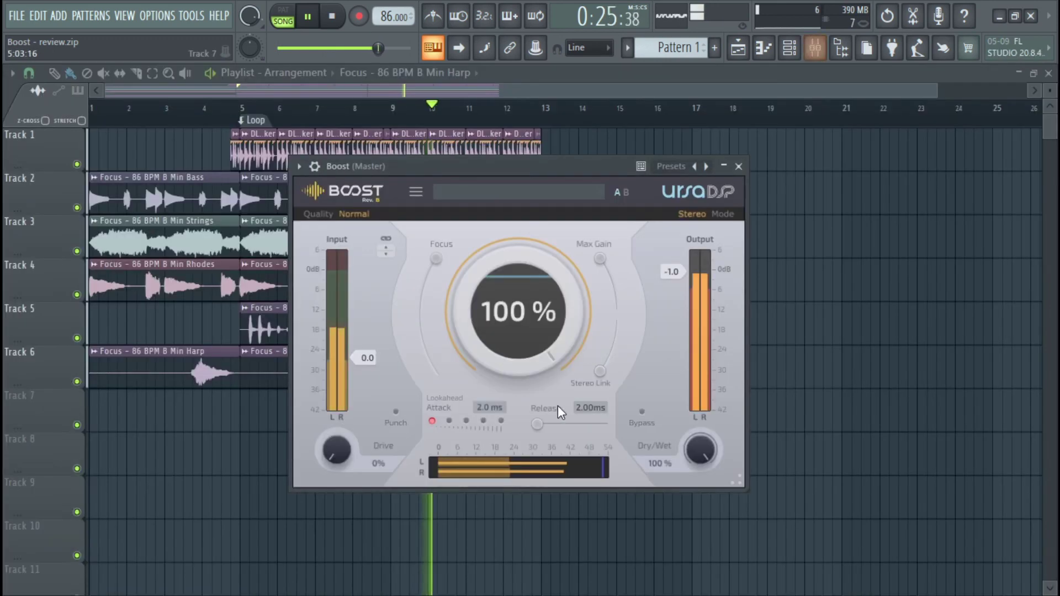
Lengthen Release to about 554 ms and lower Max Gain to about 20 dB.
{"action": "left_click_drag", "start_coordinate": [545, 434], "coordinate": [592, 424]}
{"action": "mouse_move", "coordinate": [602, 260]}
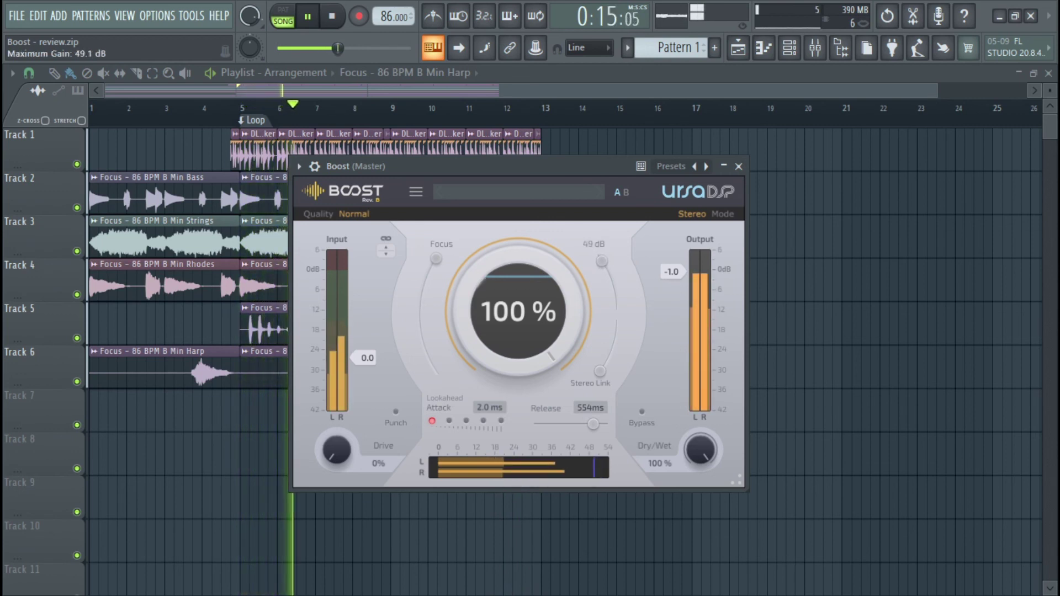
{"action": "left_click_drag", "start_coordinate": [602, 261], "coordinate": [614, 290]}
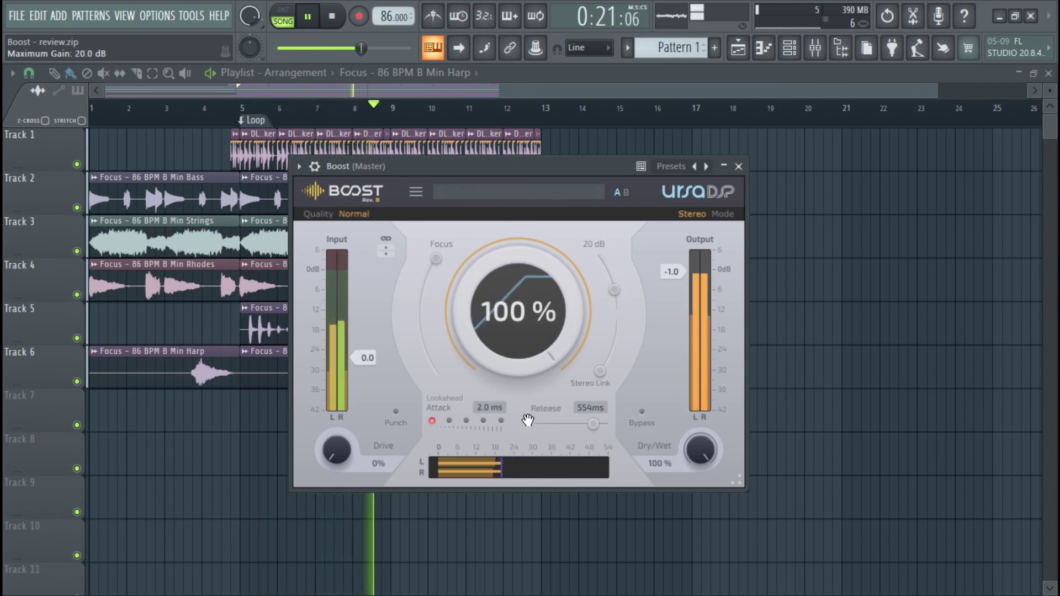
Shorten Release to 2.00 ms and raise Max Gain to about 35.8 dB.
{"action": "left_click_drag", "start_coordinate": [593, 424], "coordinate": [537, 425]}
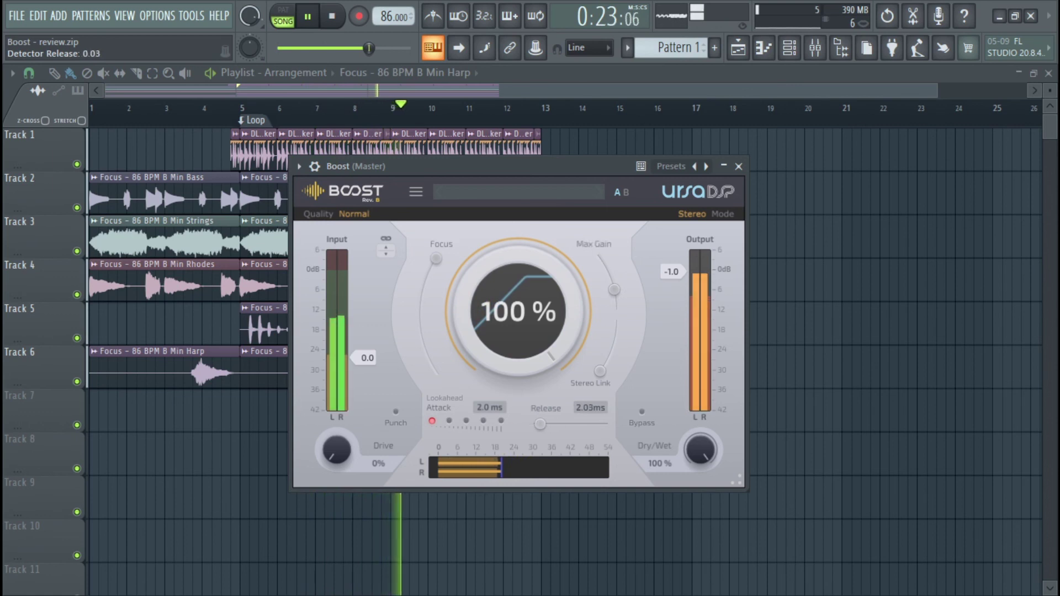
{"action": "left_click_drag", "start_coordinate": [614, 288], "coordinate": [609, 274]}
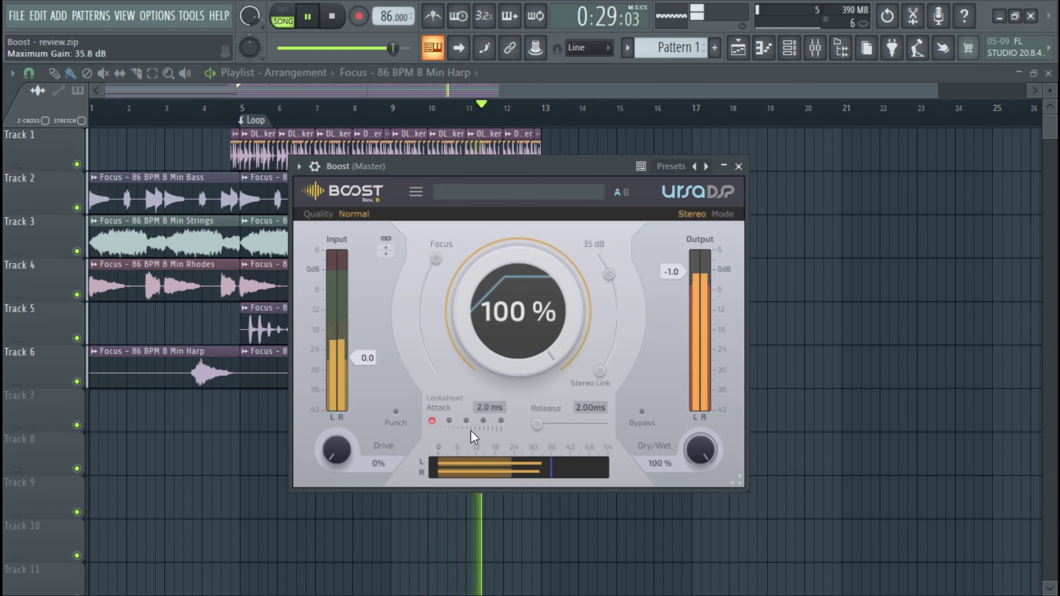
Set Release to about 584 ms, stop playback, lower the boost amount to about 19% and resume playback.
{"action": "left_click_drag", "start_coordinate": [538, 424], "coordinate": [588, 424]}
{"action": "left_click", "coordinate": [308, 17]}
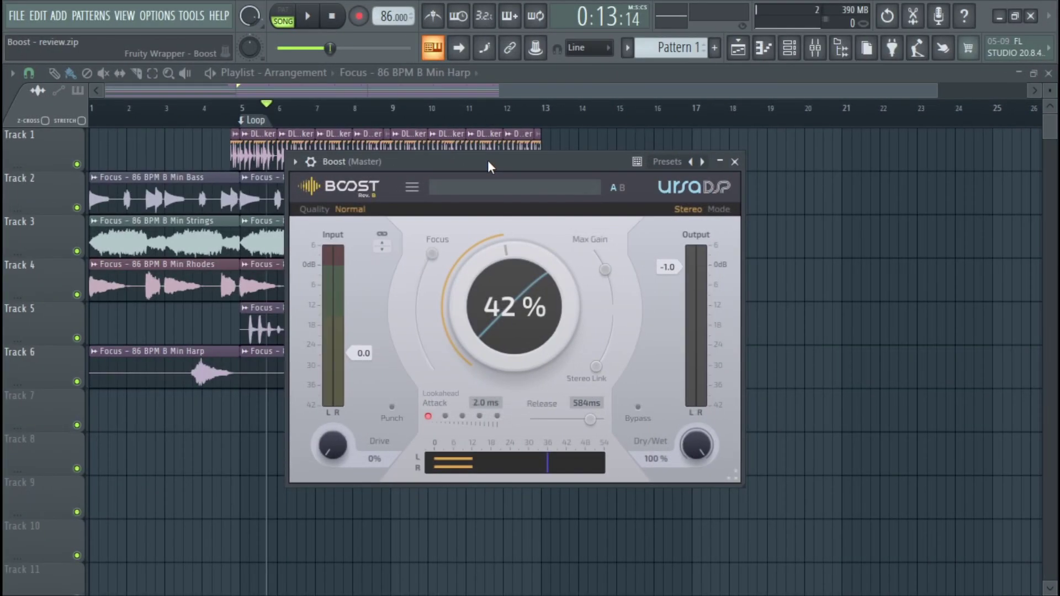
{"action": "left_click_drag", "start_coordinate": [514, 307], "coordinate": [514, 331]}
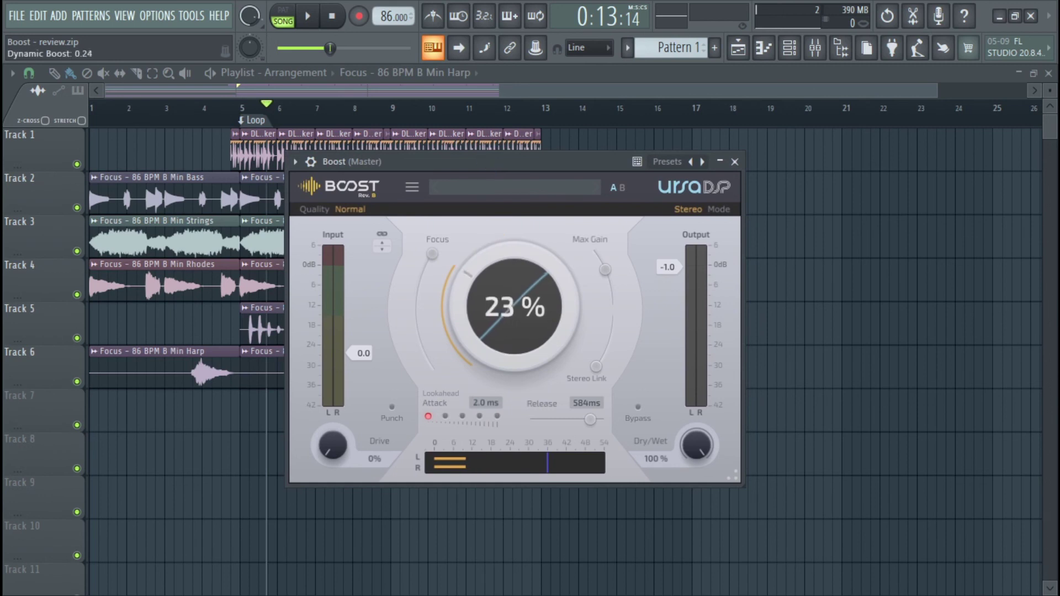
{"action": "left_click", "coordinate": [310, 17]}
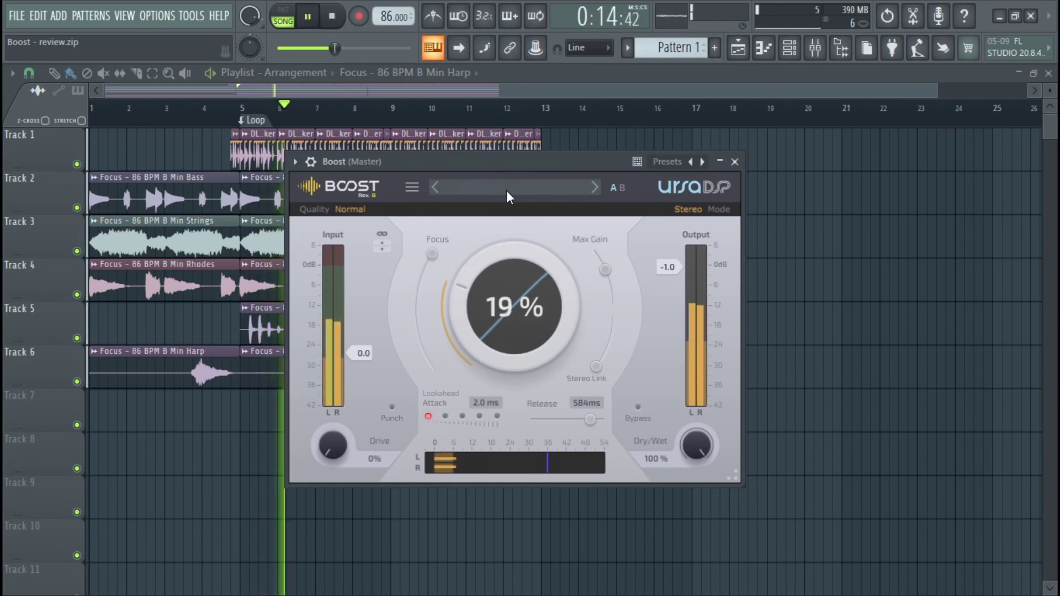
Raise the master channel fader in the mixer to about -0.8 dB and return to the plugin.
{"action": "left_click", "coordinate": [815, 47]}
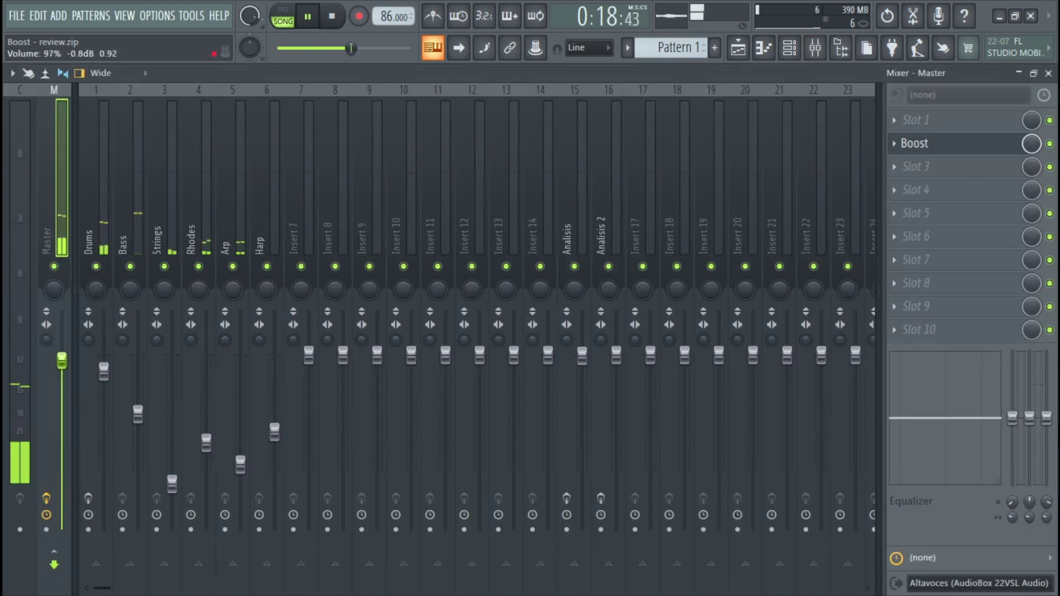
{"action": "key", "text": "F9"}
Set the boost amount to about 43%, reduce Focus from its maximum, and raise Drive to 120%.
{"action": "mouse_move", "coordinate": [432, 349]}
{"action": "left_mouse_down"}
{"action": "mouse_move", "coordinate": [432, 362]}
{"action": "mouse_move", "coordinate": [432, 328]}
{"action": "left_mouse_up"}
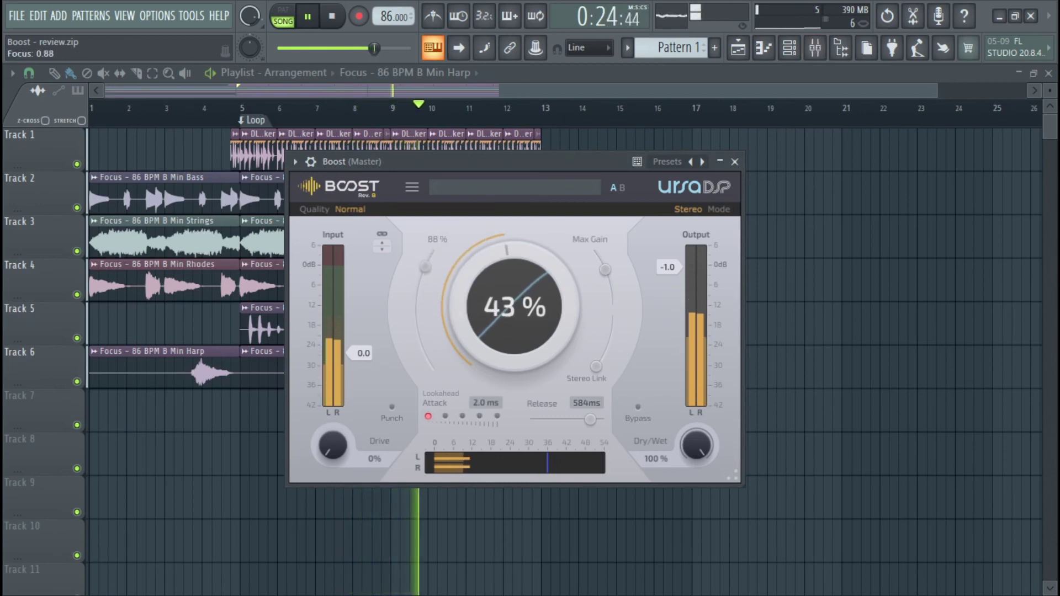
{"action": "left_click_drag", "start_coordinate": [433, 265], "coordinate": [418, 292]}
{"action": "left_click_drag", "start_coordinate": [344, 460], "coordinate": [345, 408]}
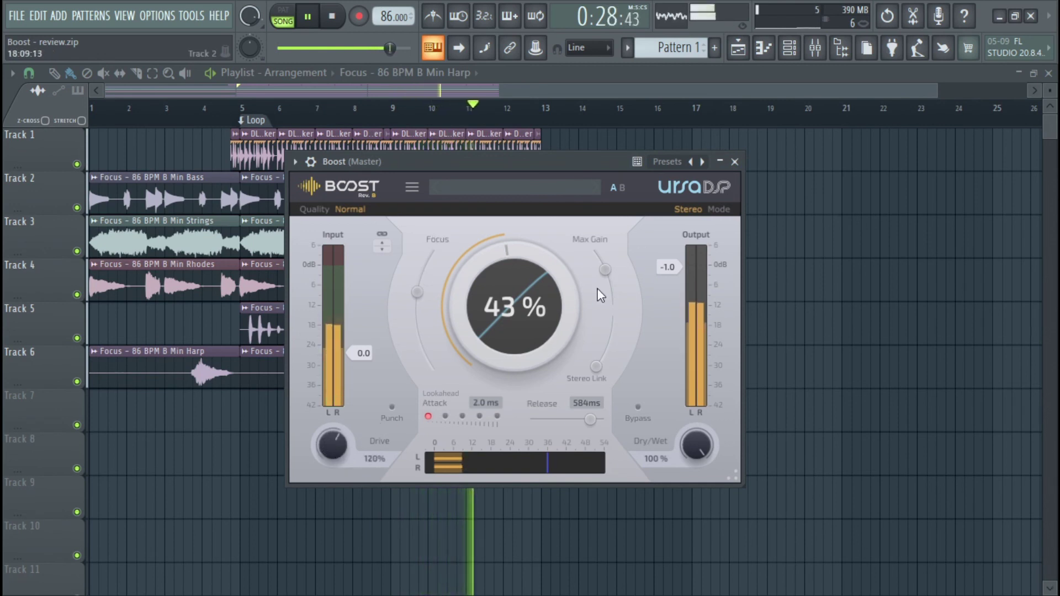
Raise the boost amount to about 77% and lower the output gain to about -25.8 dB.
{"action": "left_click_drag", "start_coordinate": [513, 307], "coordinate": [514, 269]}
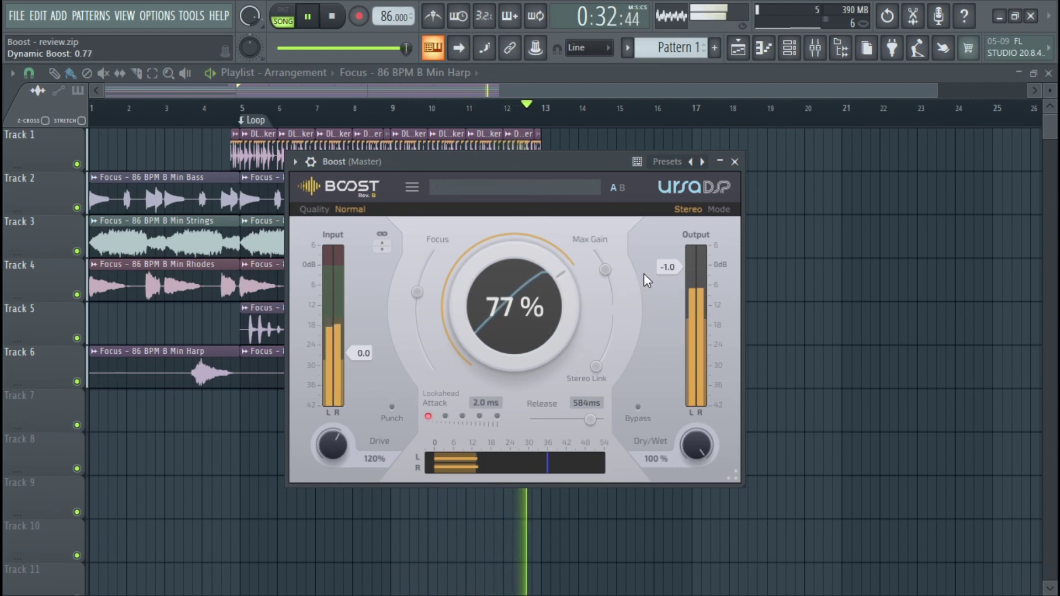
{"action": "left_click_drag", "start_coordinate": [646, 272], "coordinate": [646, 349]}
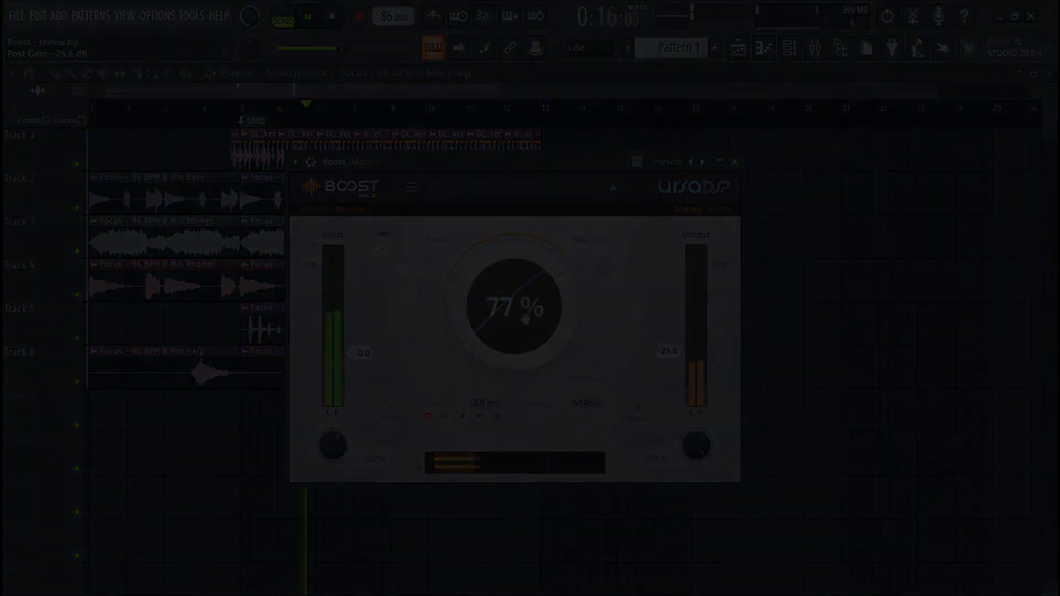